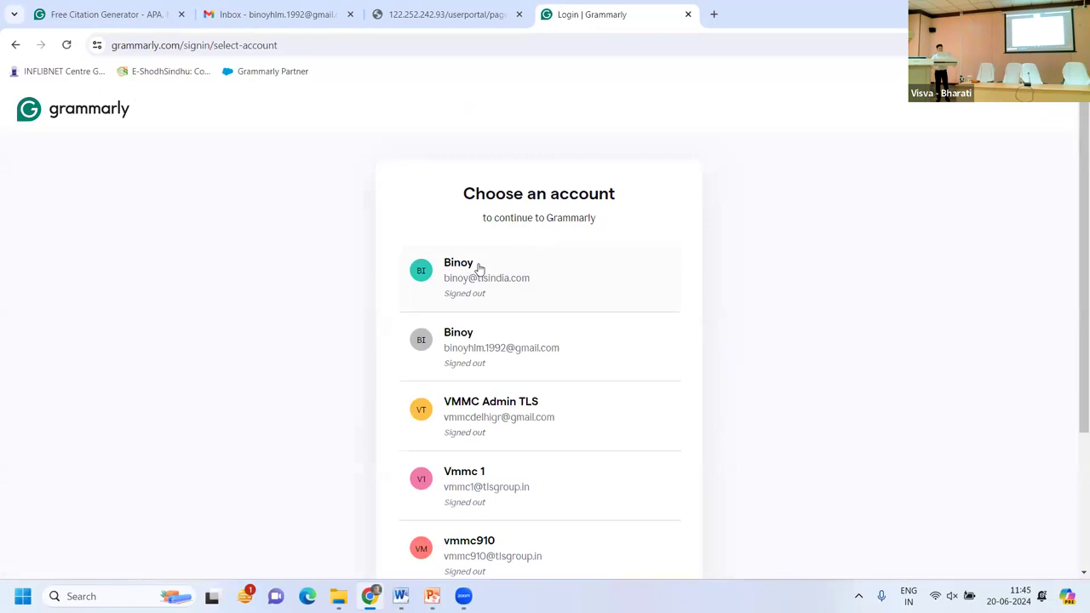
# Switch from saved-account sign-in to the sign-up form and select the prefilled e-mail address.
pyautogui.click(480, 269)
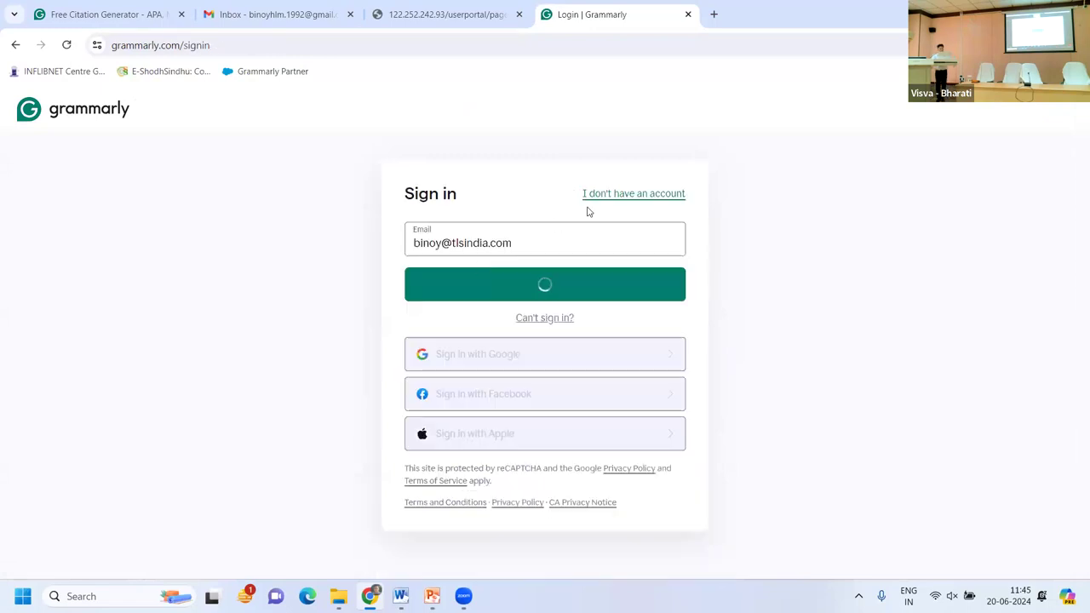
pyautogui.click(624, 195)
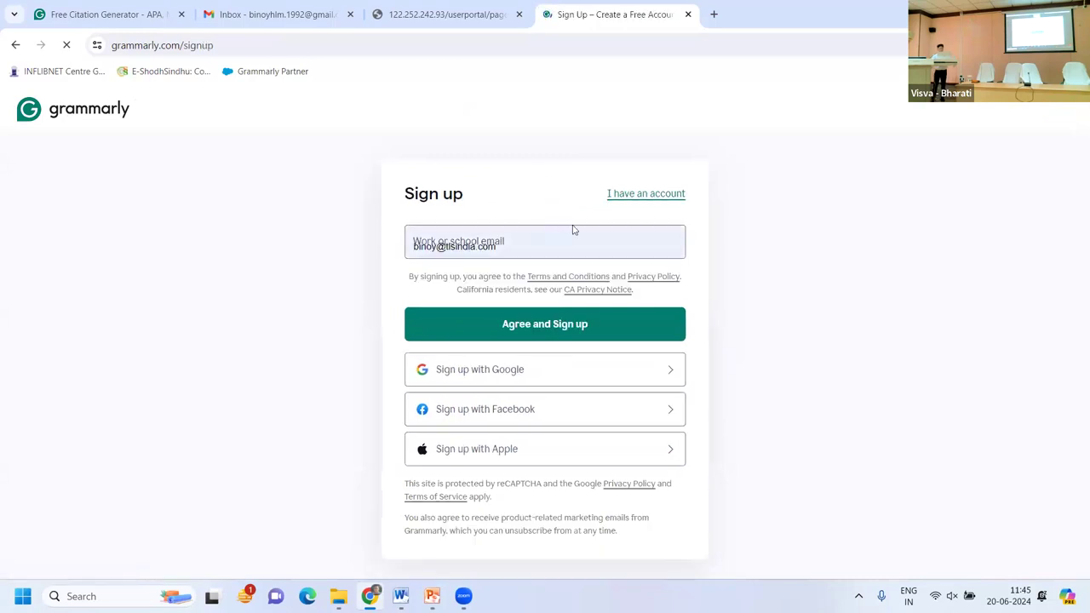
pyautogui.click(535, 248)
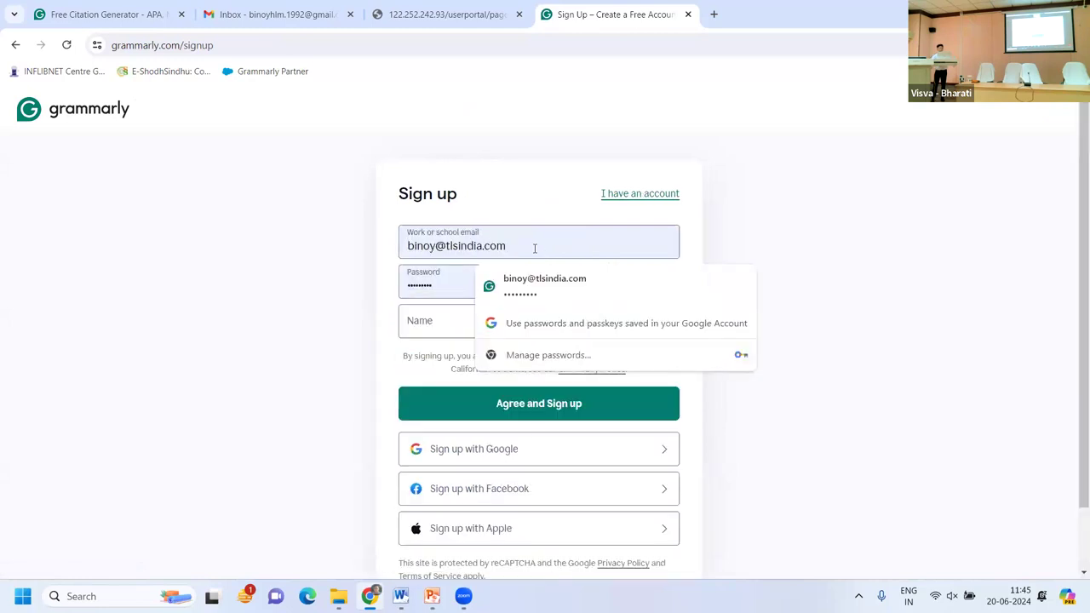
pyautogui.click(694, 237)
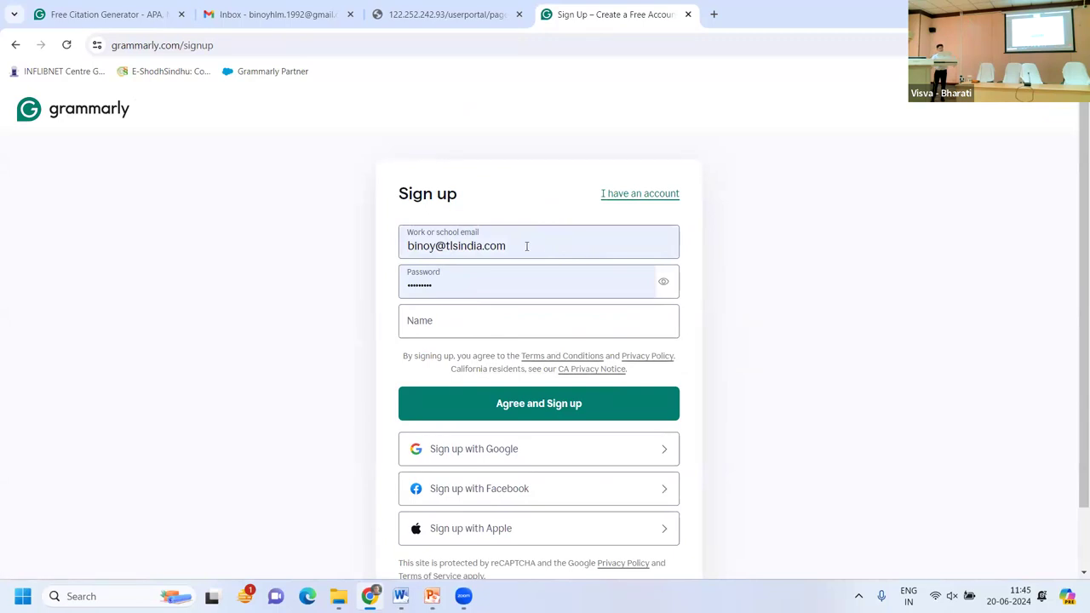
pyautogui.moveTo(526, 246); pyautogui.dragTo(408, 246)
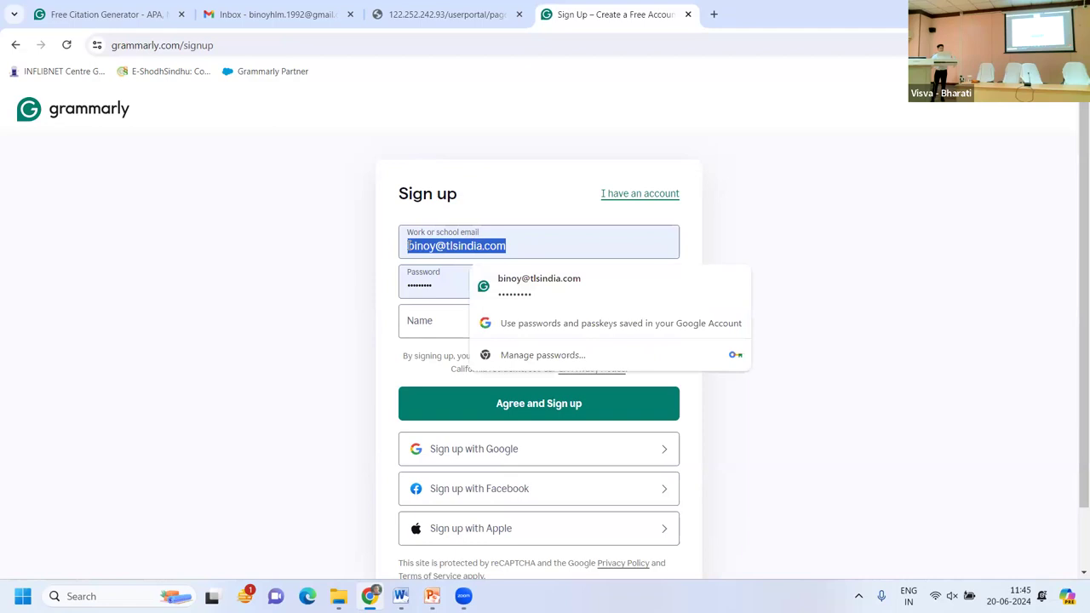
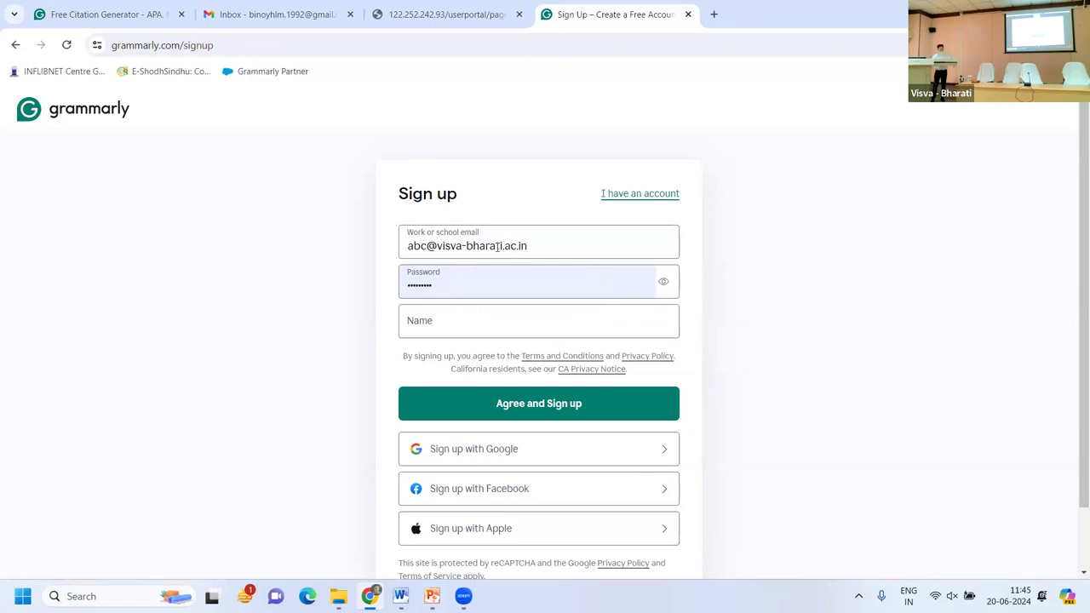
# Enter a university e-mail address and submit the sign-up form with the name left blank.
pyautogui.moveTo(532, 246); pyautogui.dragTo(429, 248)
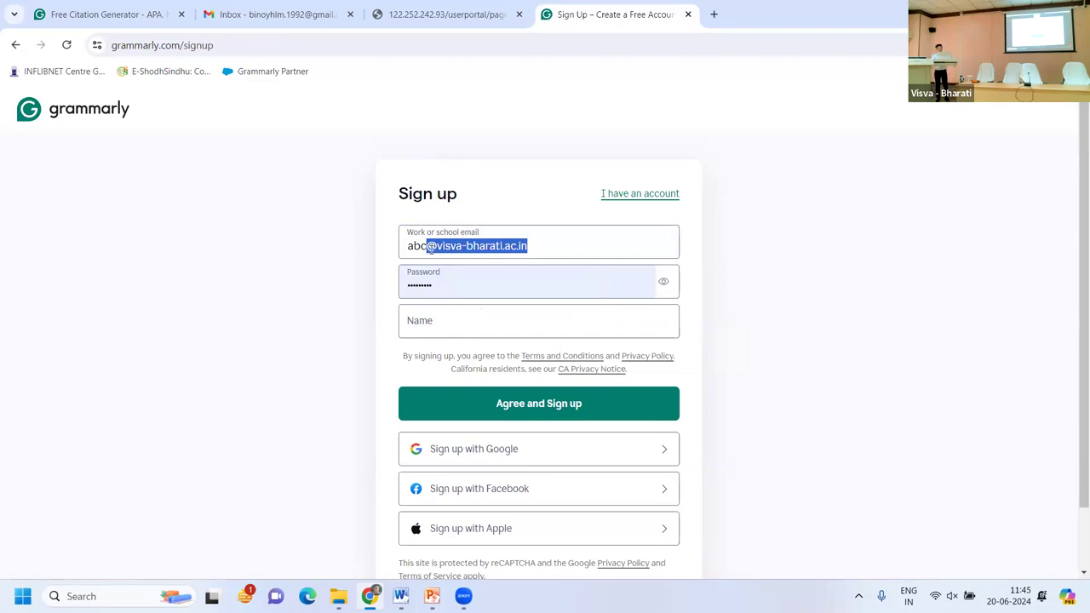
pyautogui.click(462, 277)
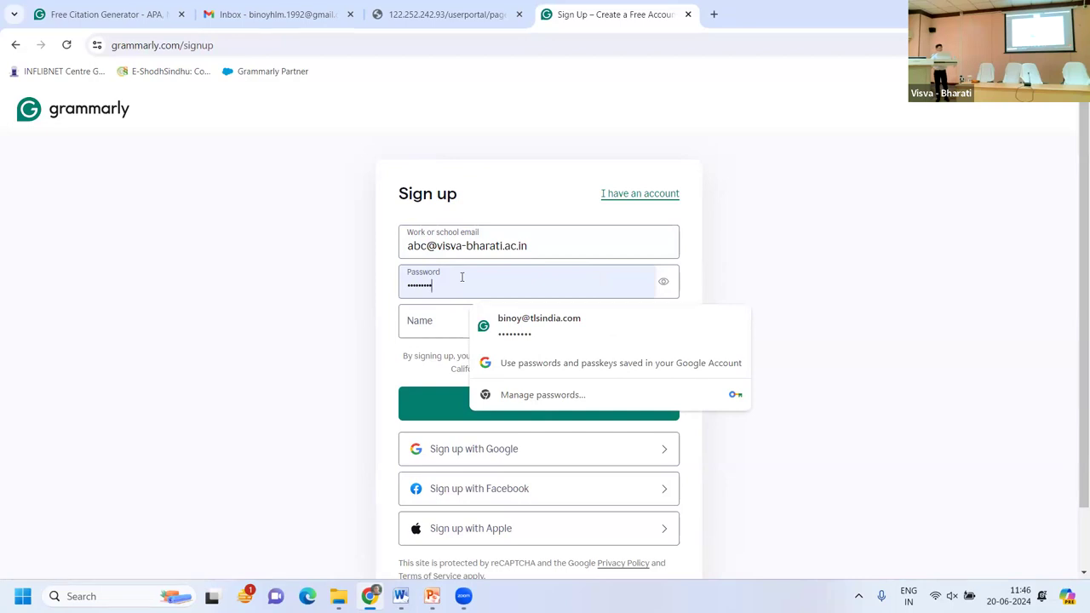
pyautogui.click(438, 322)
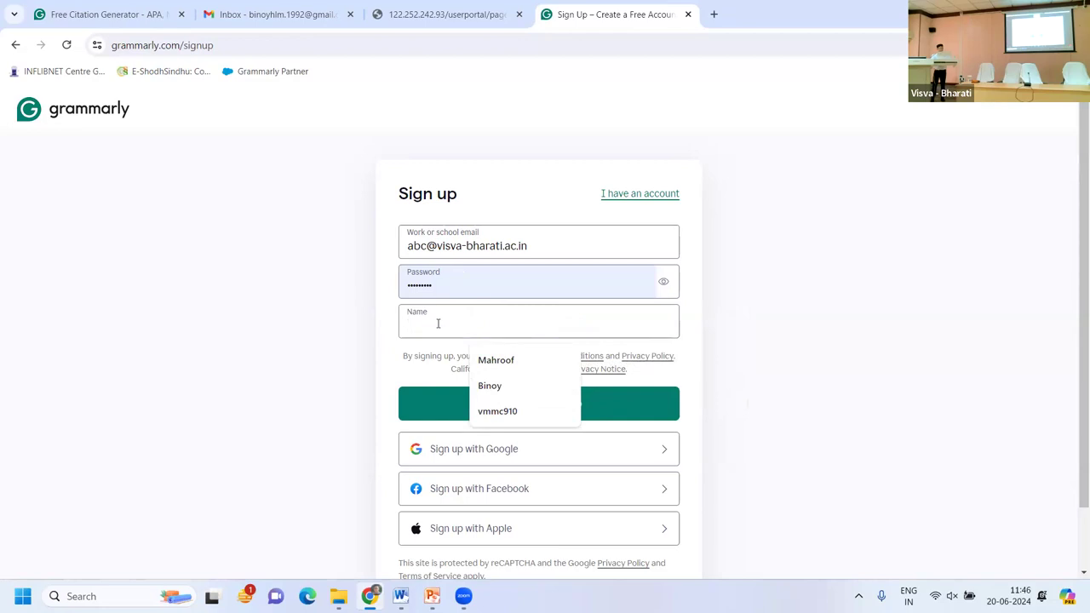
pyautogui.click(701, 376)
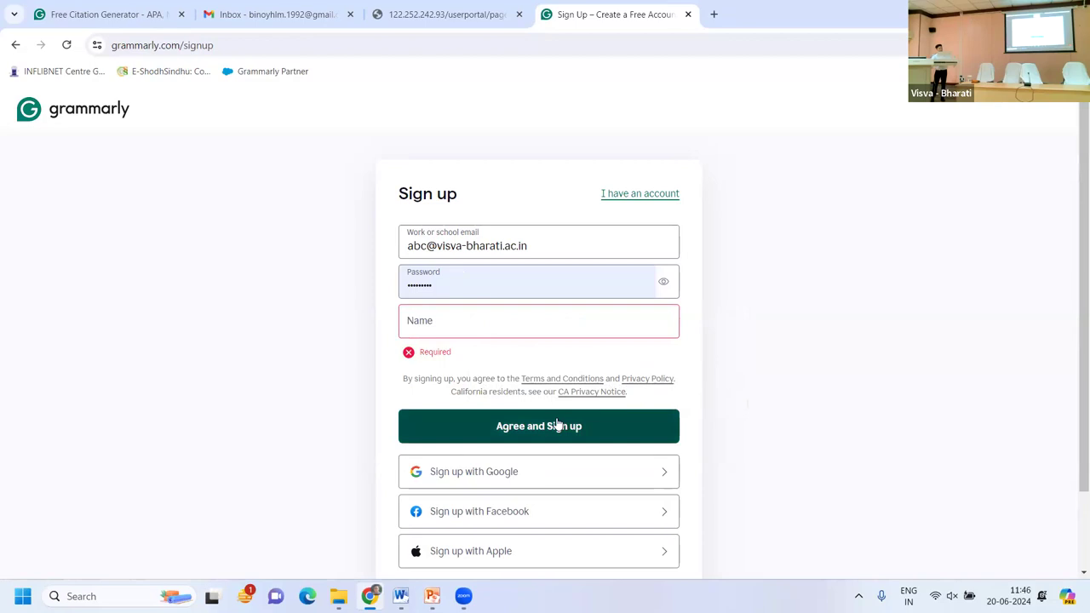
pyautogui.scroll(-1, 532, 430)
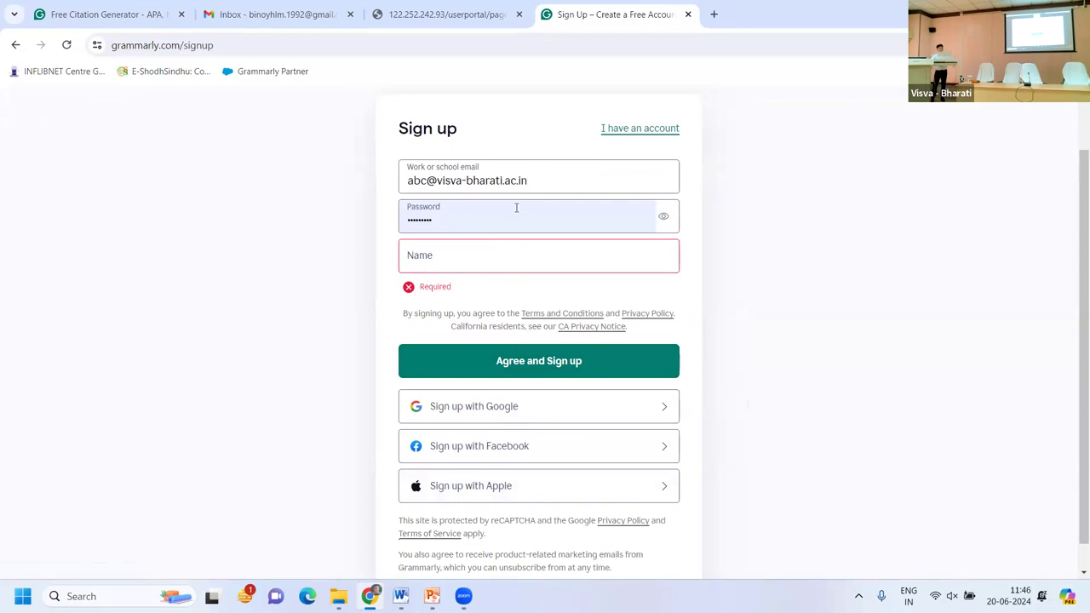
pyautogui.click(516, 207)
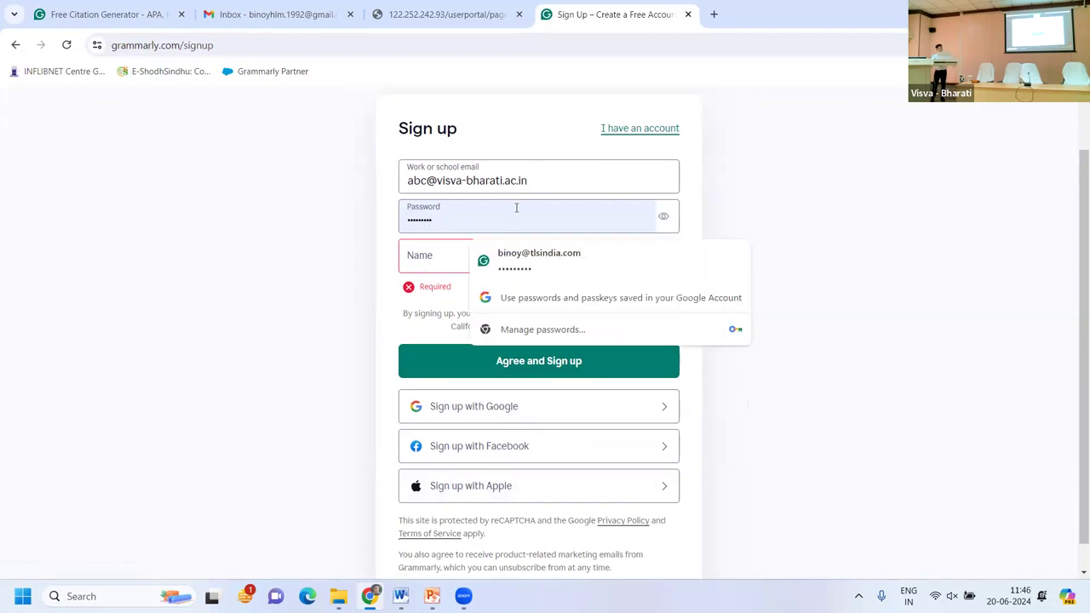
pyautogui.click(455, 244)
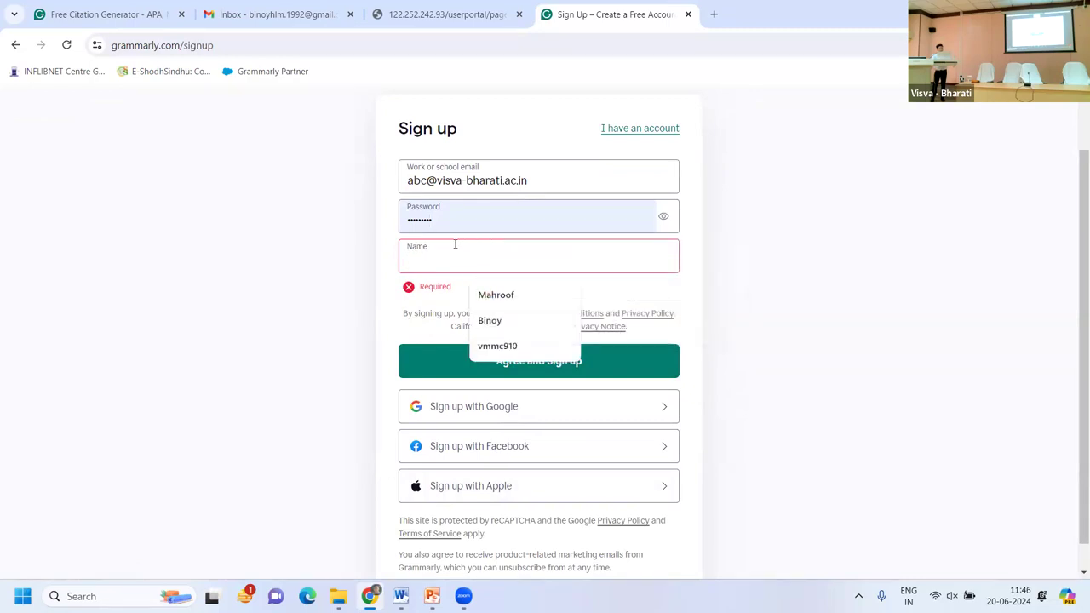
pyautogui.click(688, 346)
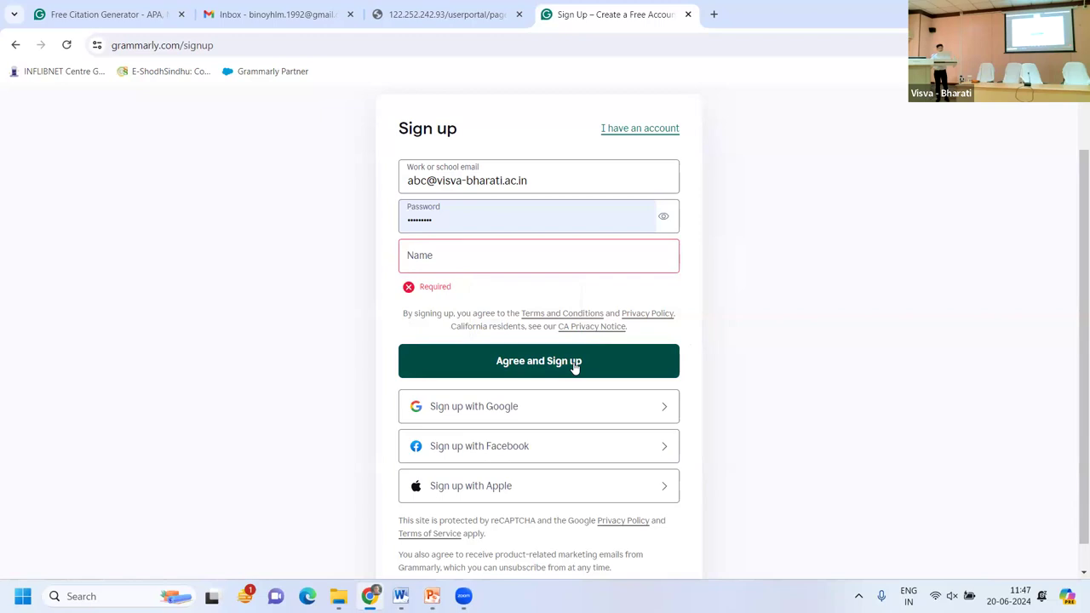
# Return to sign-in and log in with the first saved account to reach My Grammarly.
pyautogui.click(630, 131)
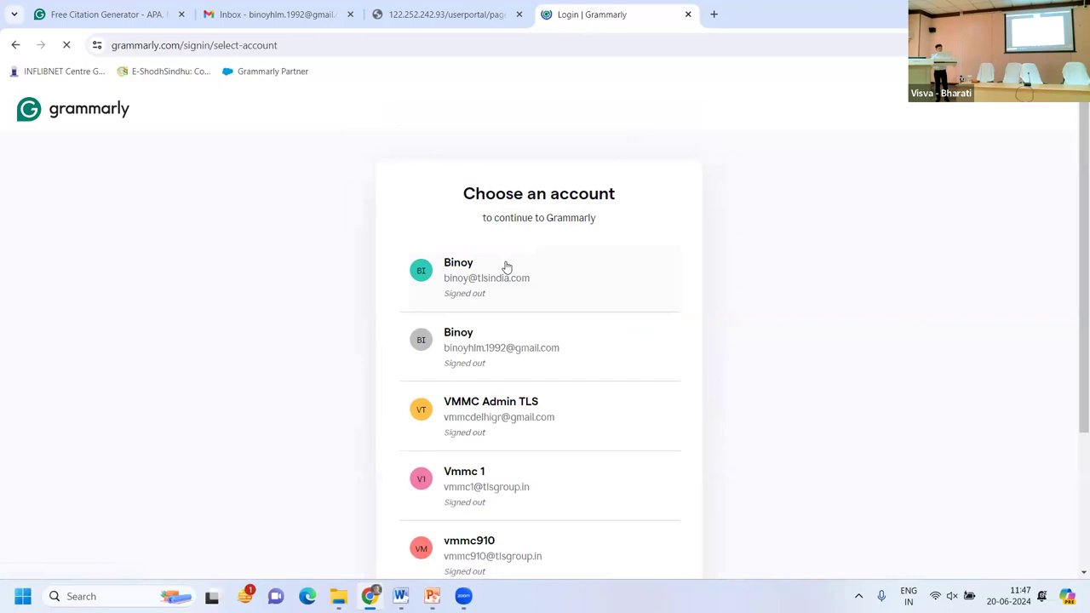
pyautogui.click(505, 267)
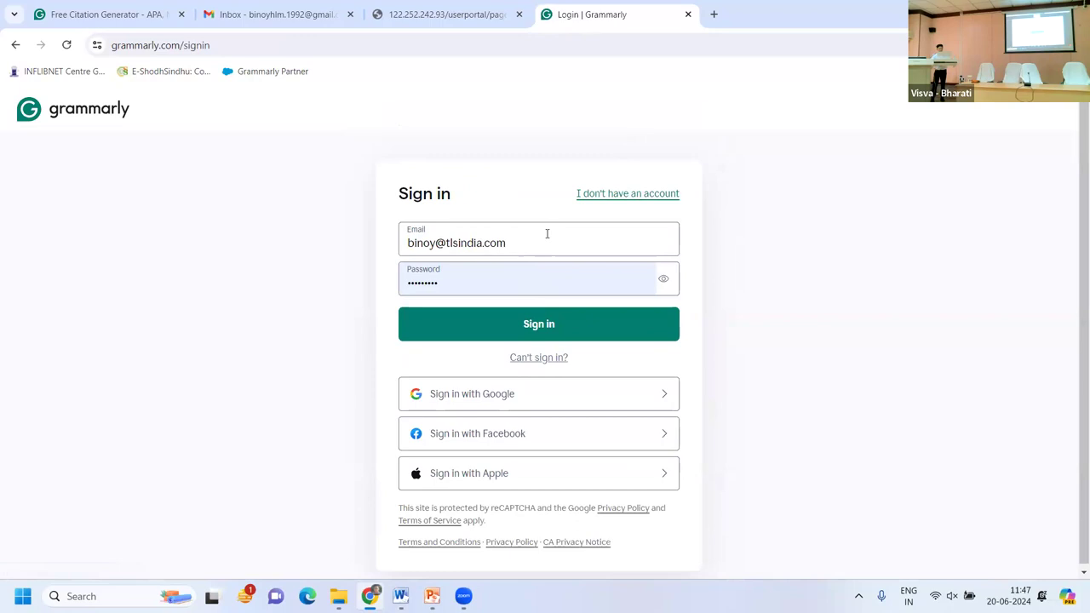
pyautogui.click(535, 323)
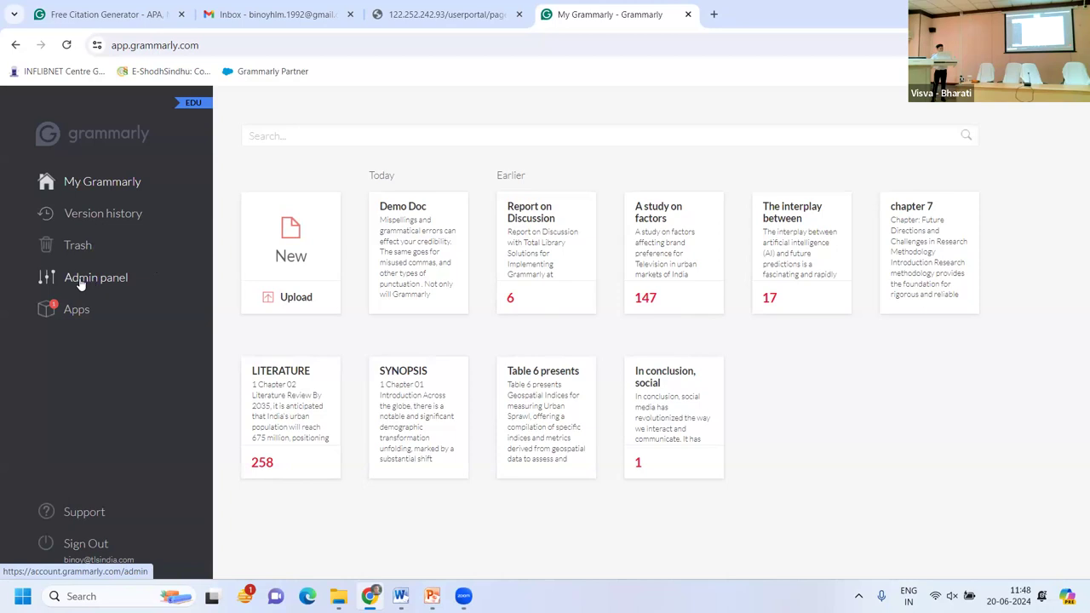
# Open the Admin panel to show the account's Profile settings.
pyautogui.click(79, 285)
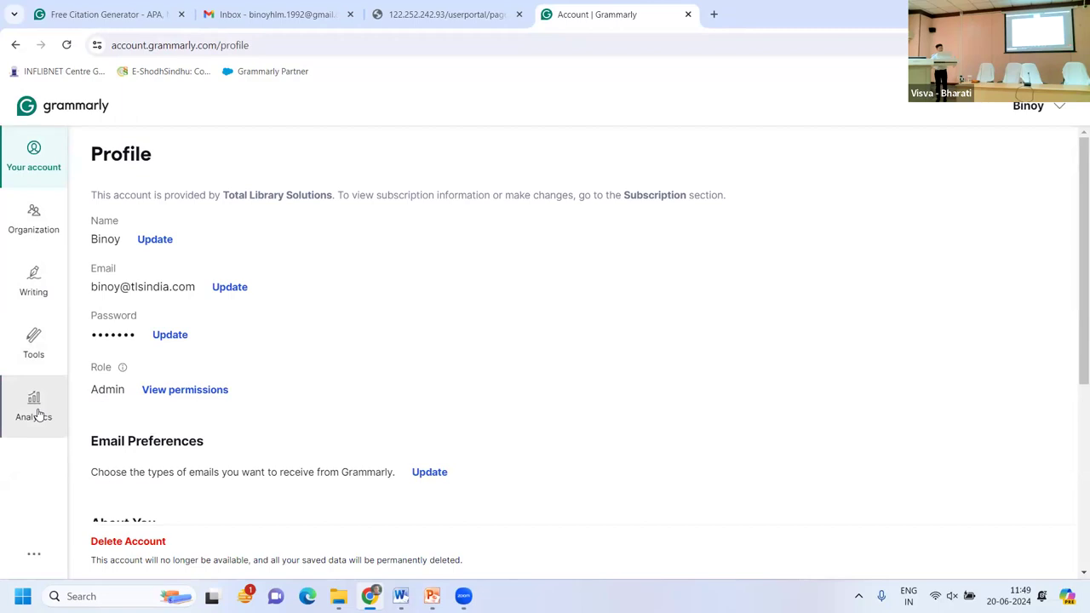
# Show the Writing section with dictionary, language, preferences and organisation style options.
pyautogui.click(34, 289)
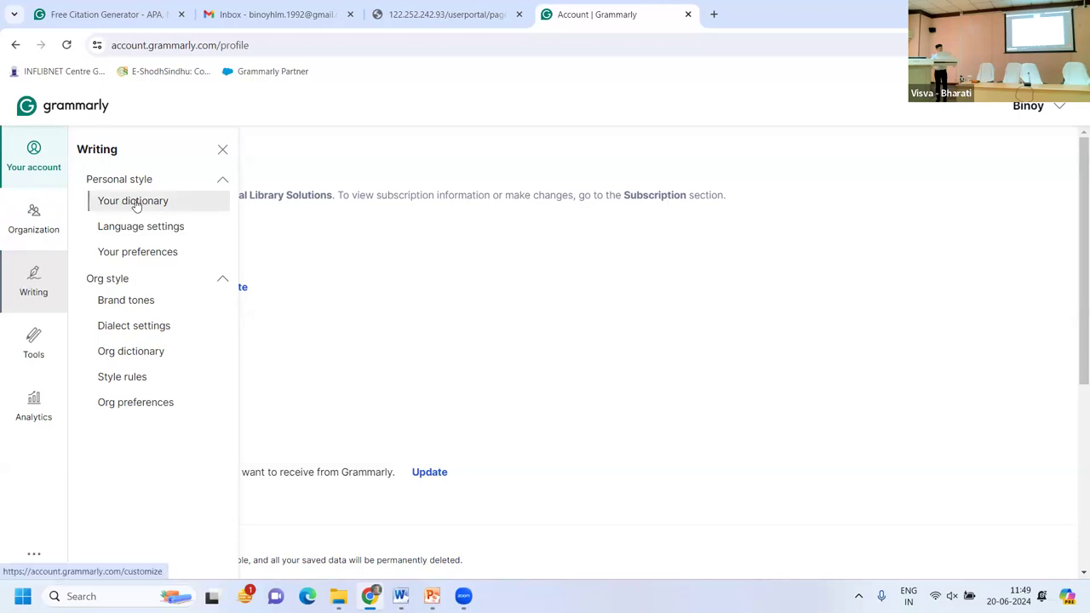
# View the personal dictionary words such as Vrddhi and Rhinovirus, then reopen the Writing menu.
pyautogui.click(136, 206)
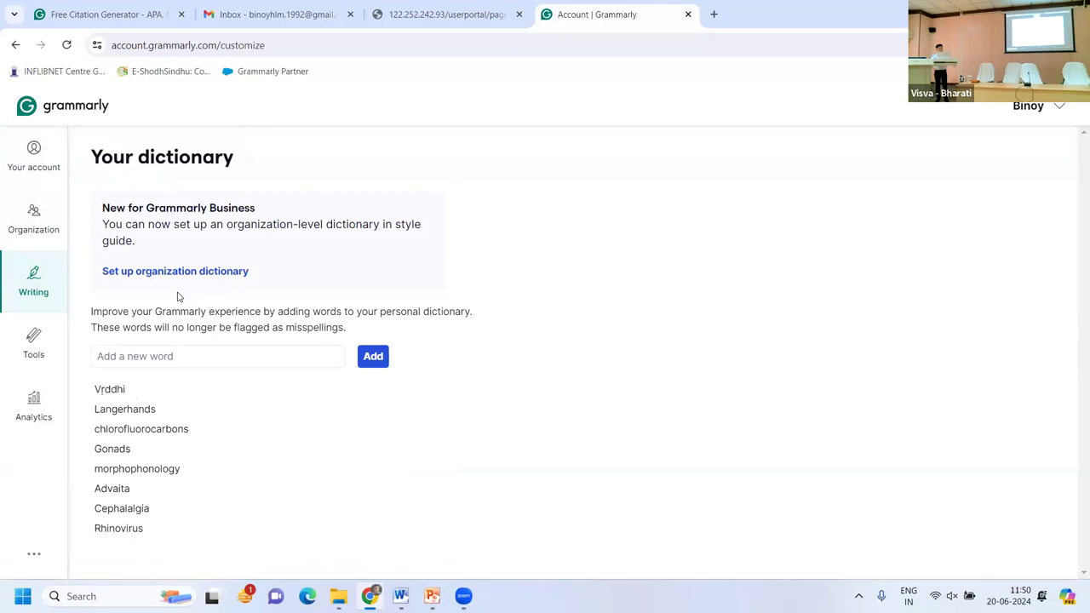
pyautogui.click(38, 278)
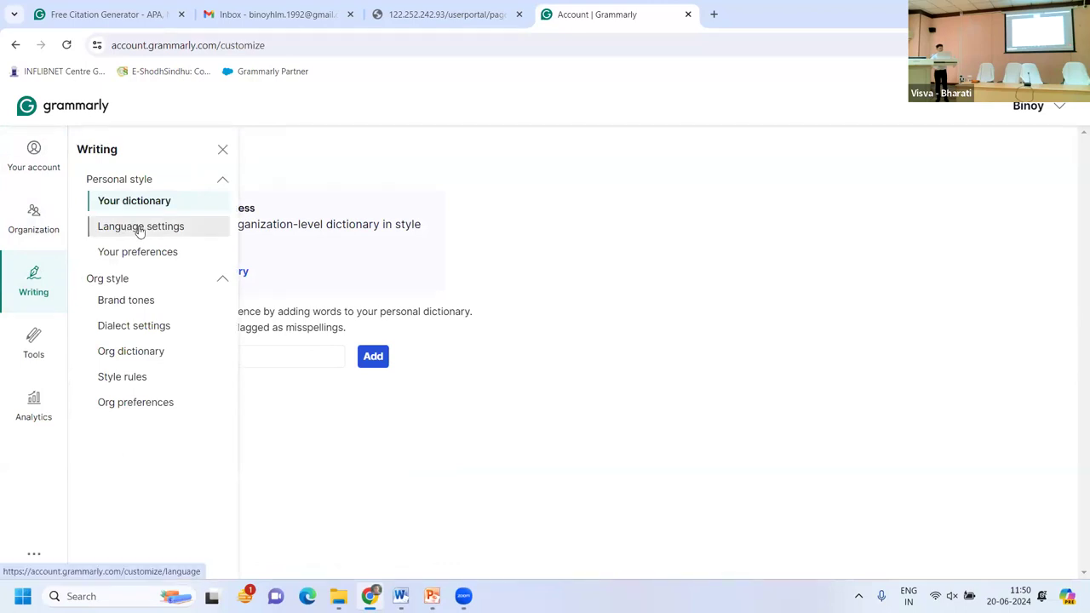
pyautogui.click(149, 231)
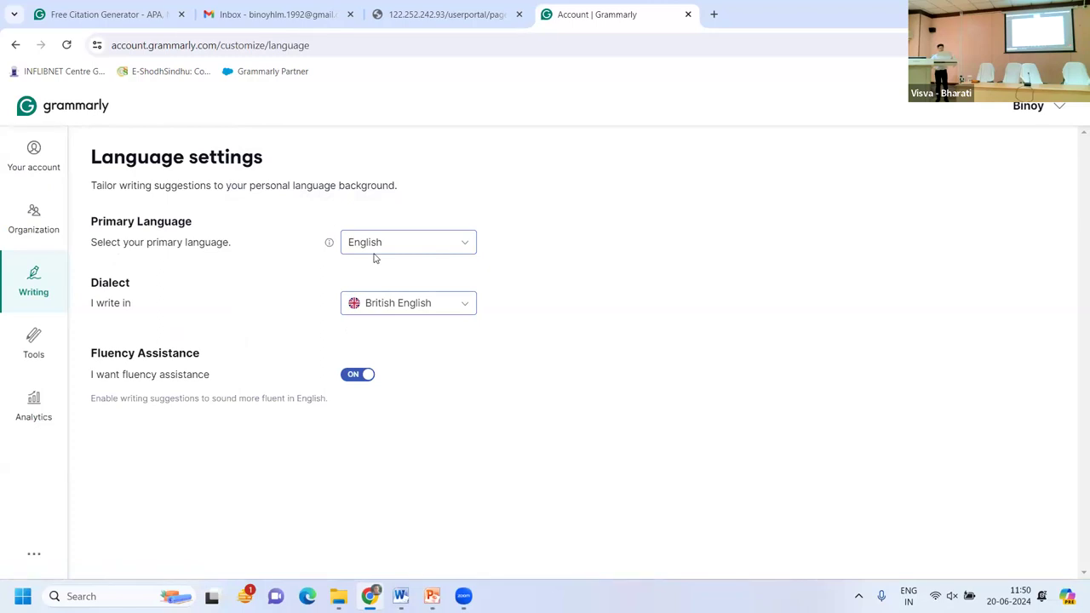
pyautogui.click(348, 242)
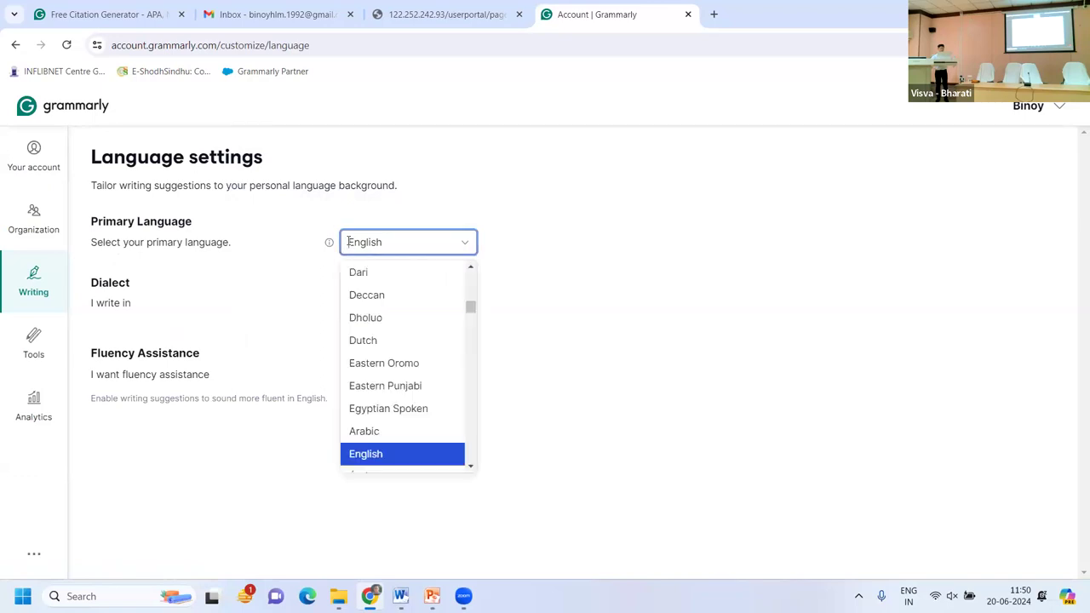
pyautogui.write('Be')
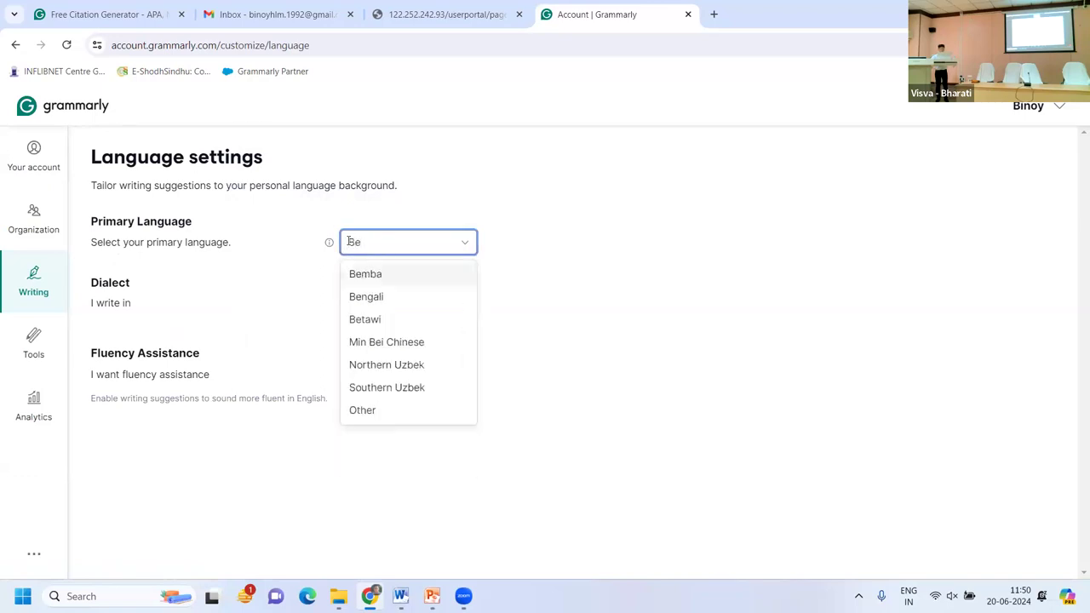
pyautogui.write('ngal')
pyautogui.press('BackSpace')
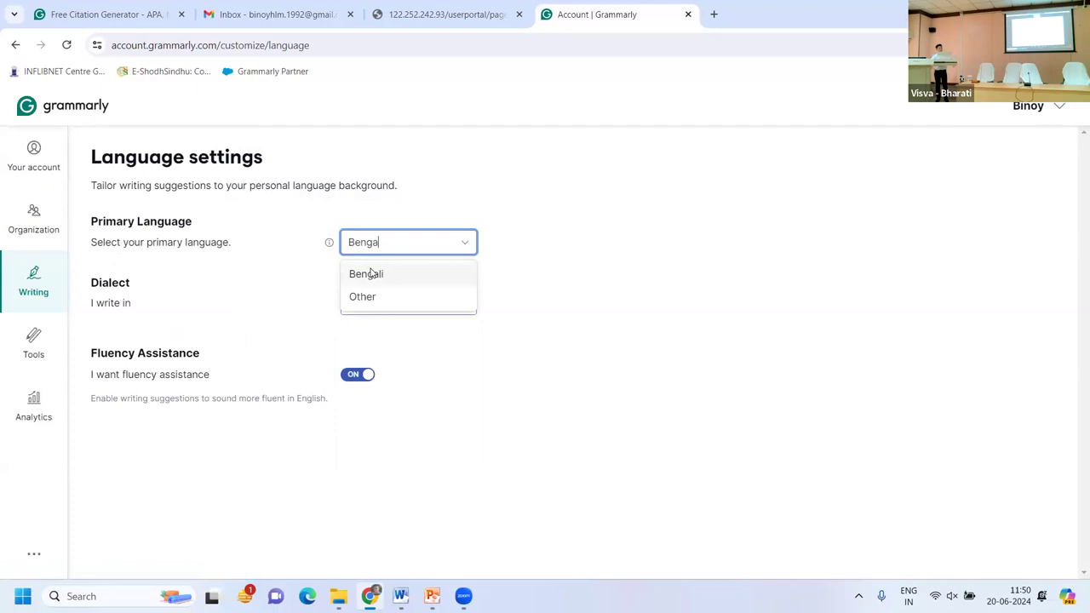
pyautogui.press('BackSpace')
pyautogui.press('BackSpace')
pyautogui.press('BackSpace')
pyautogui.press('BackSpace')
pyautogui.press('BackSpace')
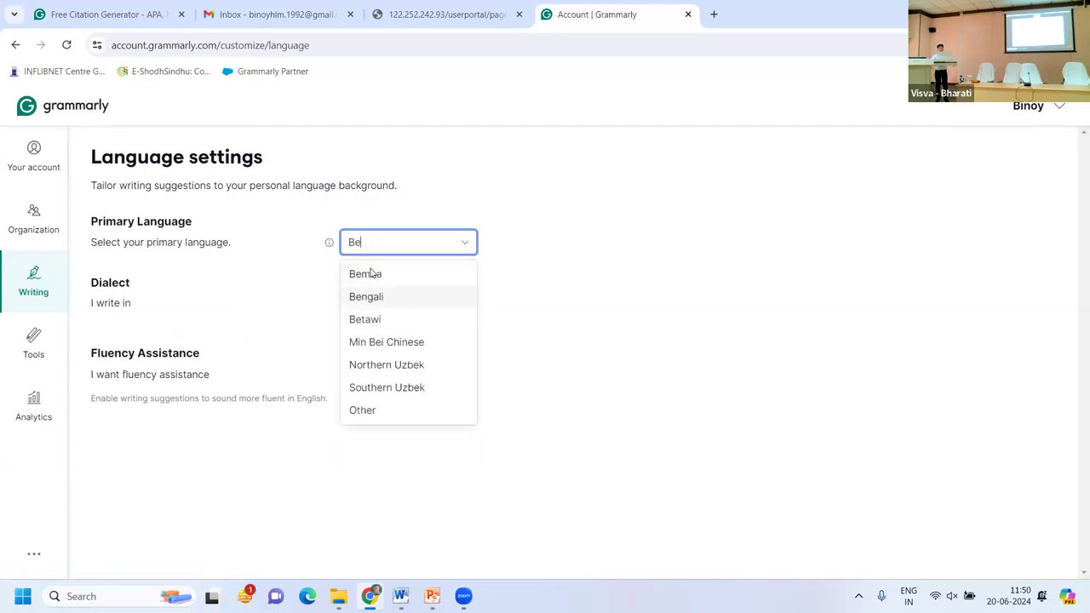
pyautogui.write('Assa')
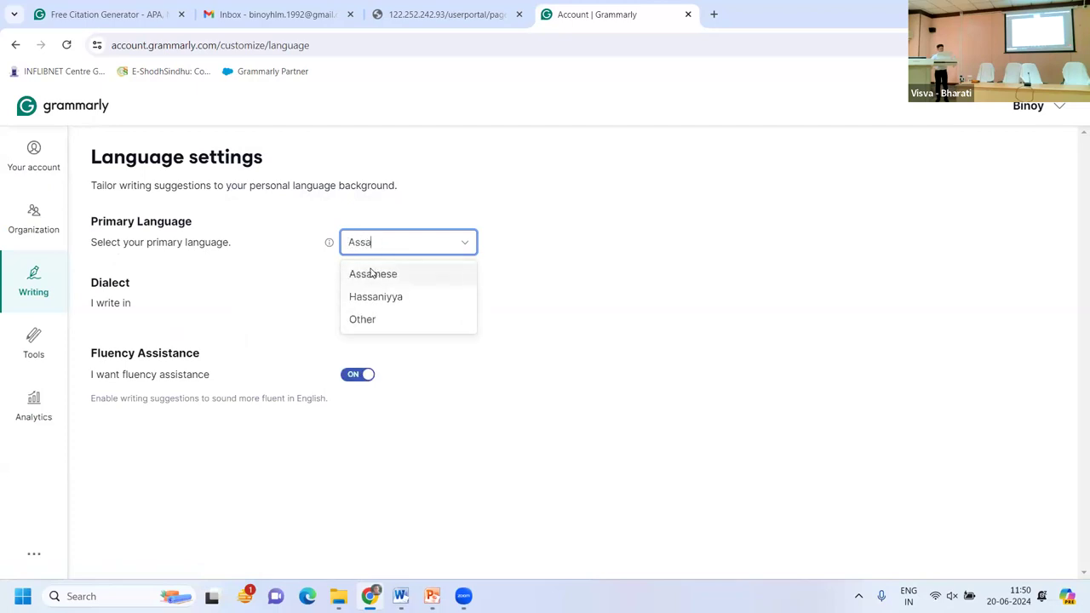
pyautogui.press('BackSpace')
pyautogui.press('BackSpace')
pyautogui.press('BackSpace')
pyautogui.press('BackSpace')
pyautogui.write('Bhoj')
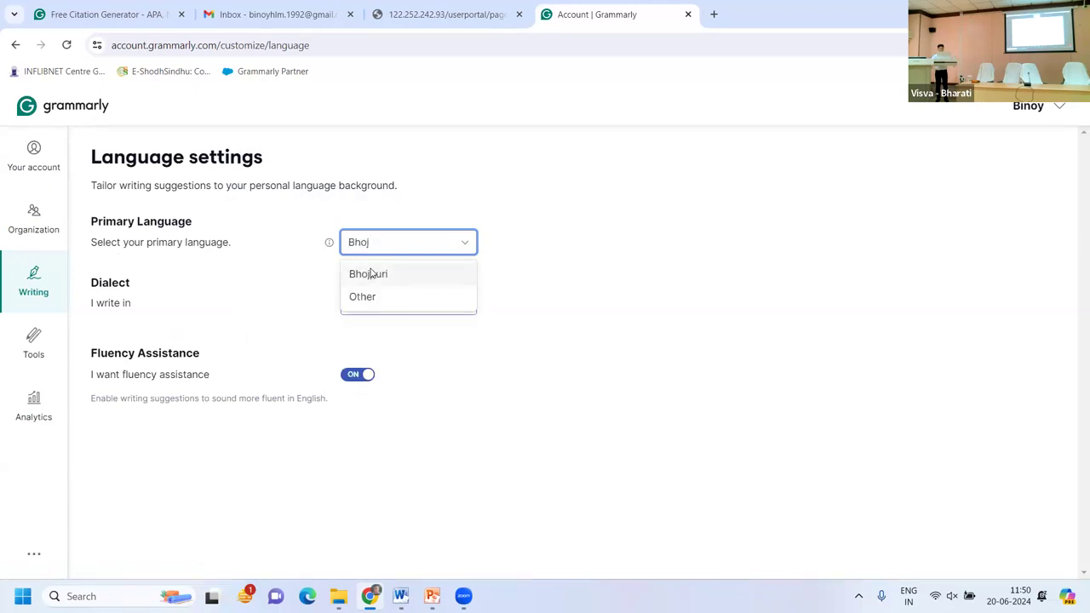
pyautogui.press('BackSpace')
pyautogui.press('BackSpace')
pyautogui.press('BackSpace')
pyautogui.press('BackSpace')
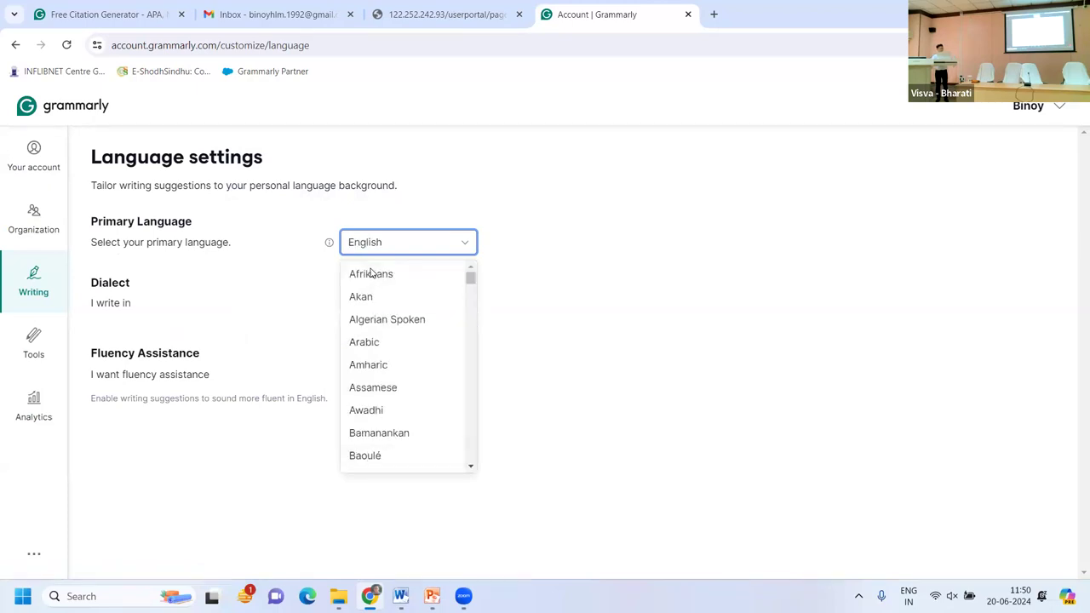
pyautogui.write('Sindh')
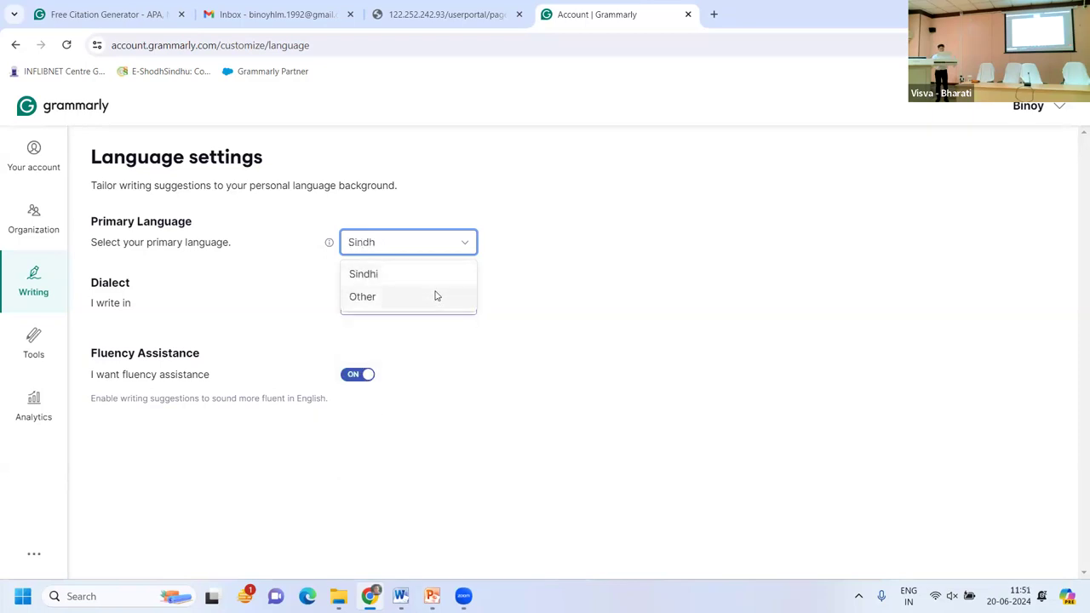
pyautogui.press('BackSpace')
pyautogui.press('BackSpace')
pyautogui.press('BackSpace')
pyautogui.press('BackSpace')
pyautogui.write('ans')
pyautogui.press('BackSpace')
pyautogui.press('BackSpace')
pyautogui.press('BackSpace')
pyautogui.press('BackSpace')
pyautogui.press('BackSpace')
pyautogui.press('BackSpace')
pyautogui.press('BackSpace')
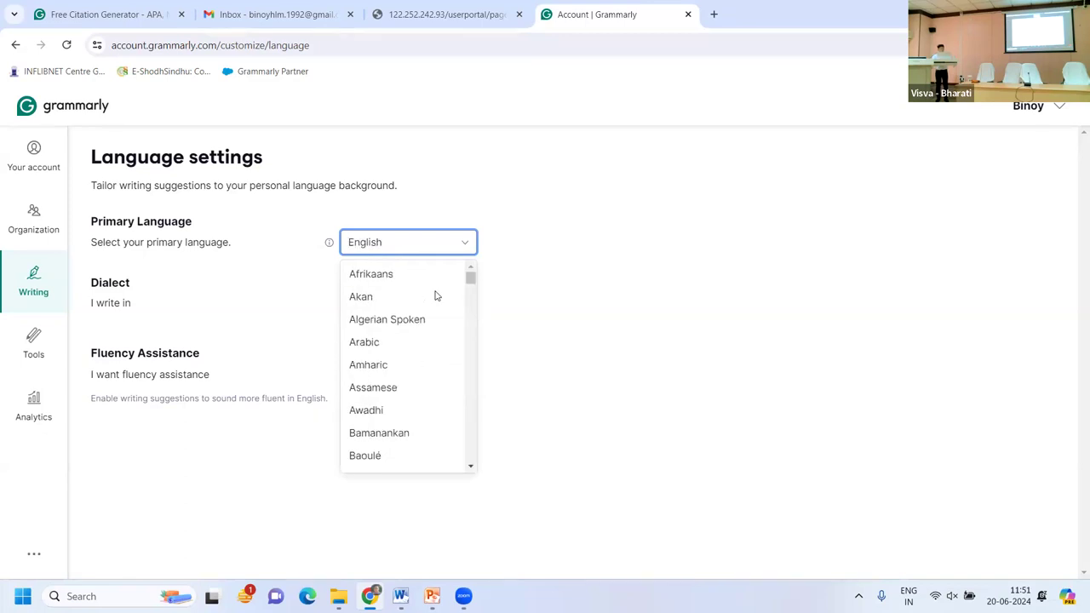
pyautogui.write('Telugu')
pyautogui.press('BackSpace')
pyautogui.press('BackSpace')
pyautogui.press('BackSpace')
pyautogui.press('BackSpace')
pyautogui.press('BackSpace')
pyautogui.write('ami')
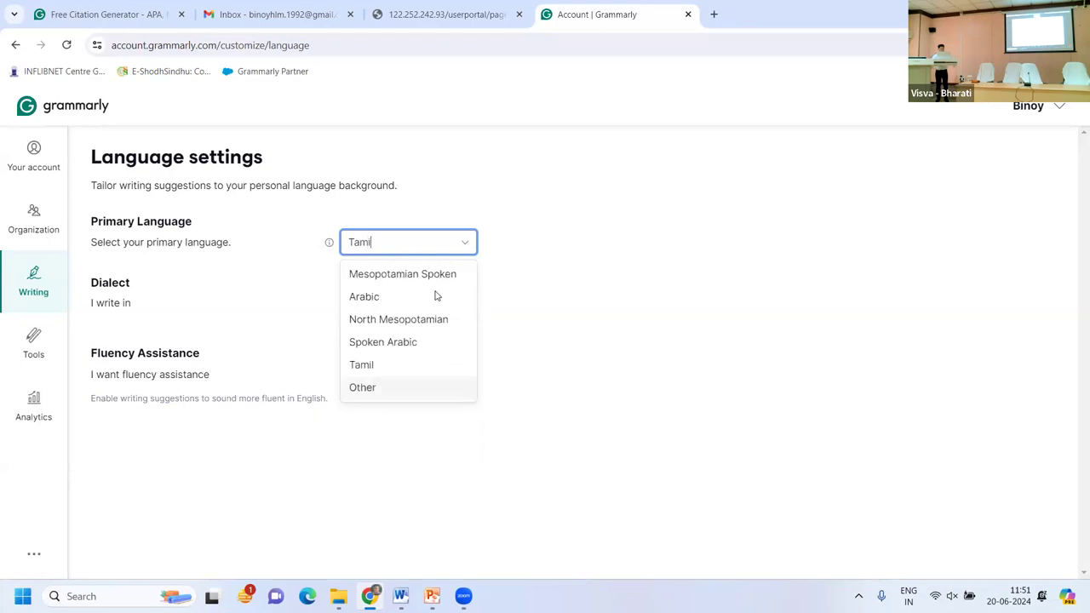
pyautogui.write('l')
pyautogui.press('BackSpace')
pyautogui.press('BackSpace')
pyautogui.press('BackSpace')
pyautogui.press('BackSpace')
pyautogui.press('BackSpace')
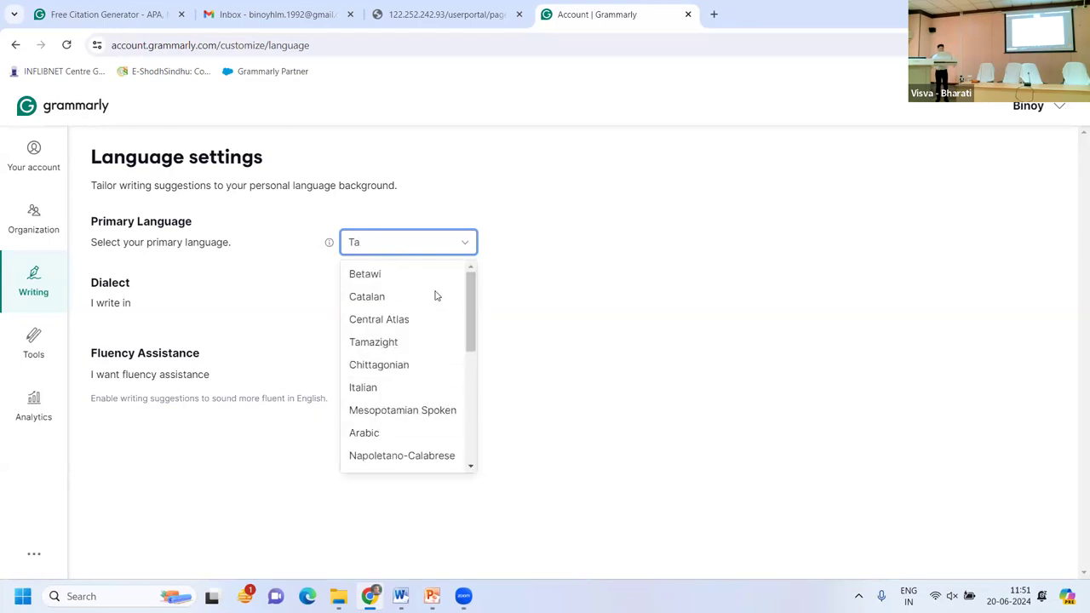
pyautogui.write('W')
pyautogui.press('BackSpace')
pyautogui.write('Marathi')
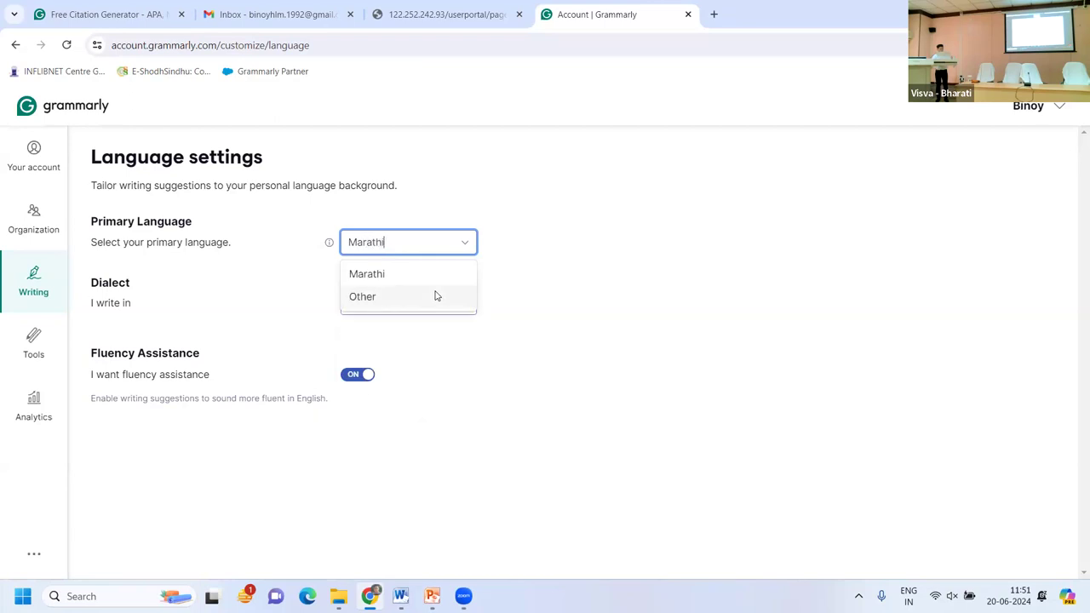
pyautogui.press('BackSpace')
pyautogui.press('BackSpace')
pyautogui.press('BackSpace')
pyautogui.press('BackSpace')
pyautogui.press('BackSpace')
pyautogui.press('BackSpace')
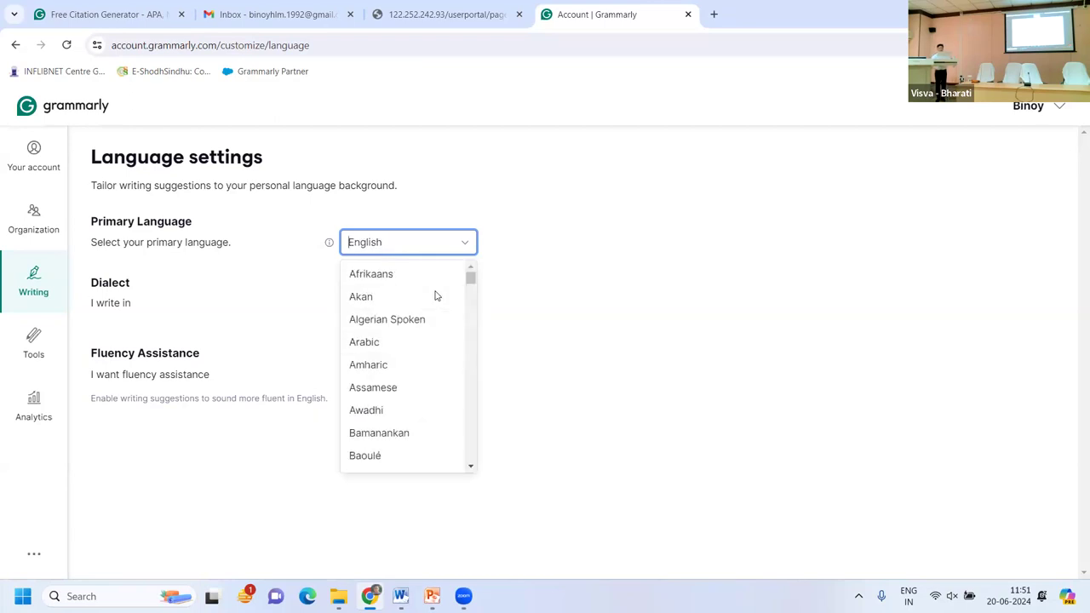
pyautogui.click(307, 214)
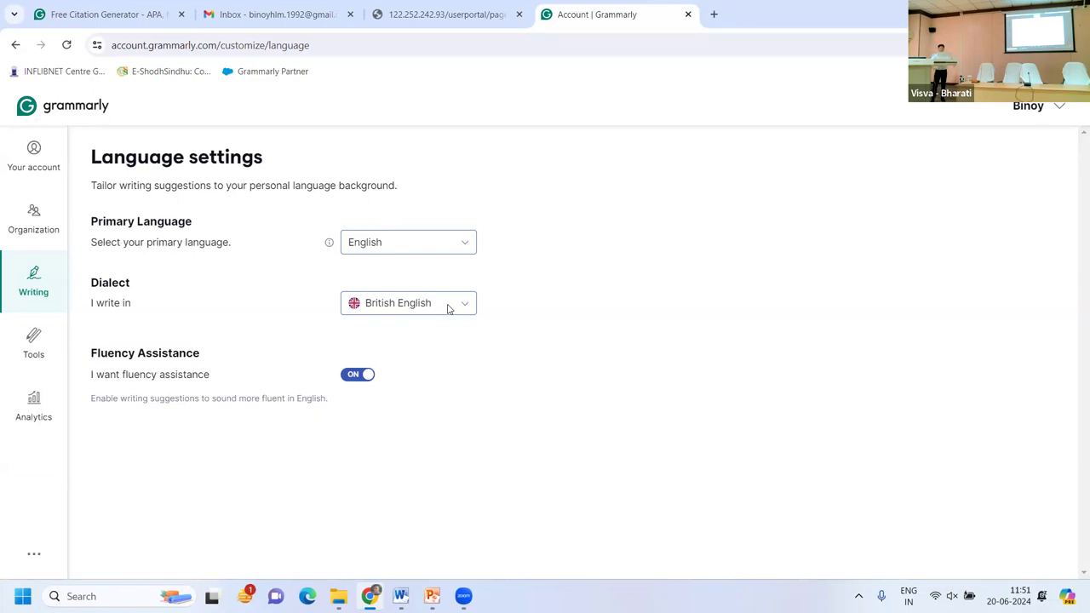
# Keep the British English dialect and toggle fluency assistance off and back on.
pyautogui.click(449, 309)
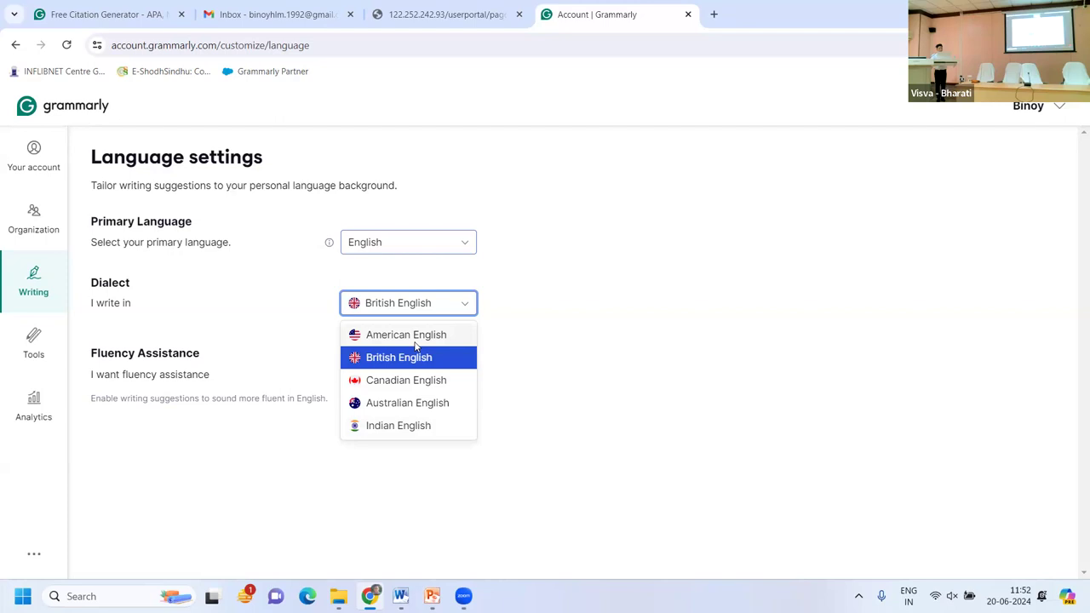
pyautogui.click(287, 330)
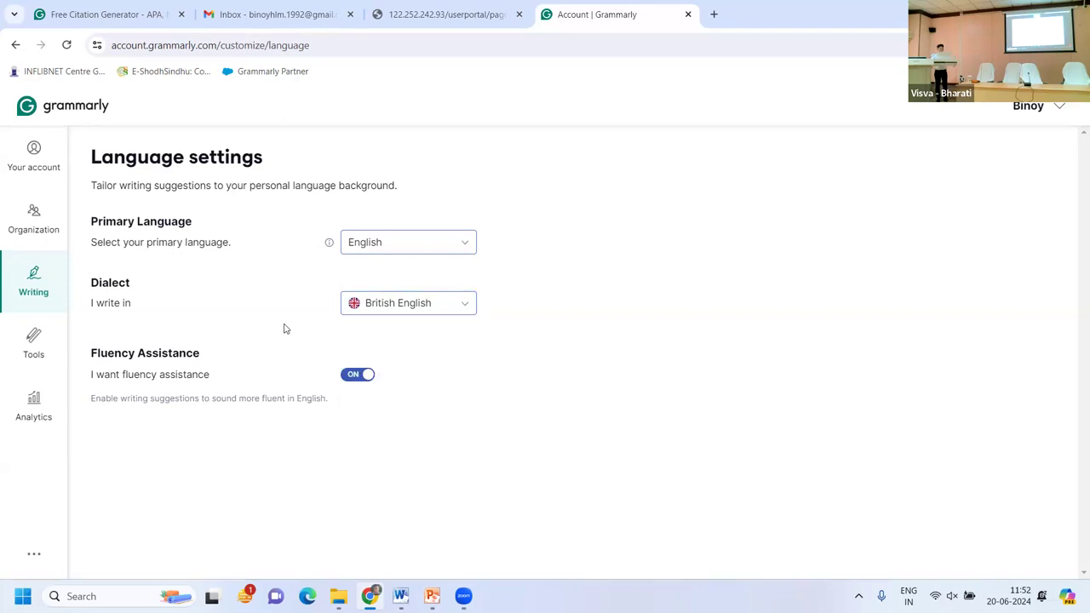
pyautogui.click(356, 383)
pyautogui.click(361, 378)
pyautogui.click(48, 276)
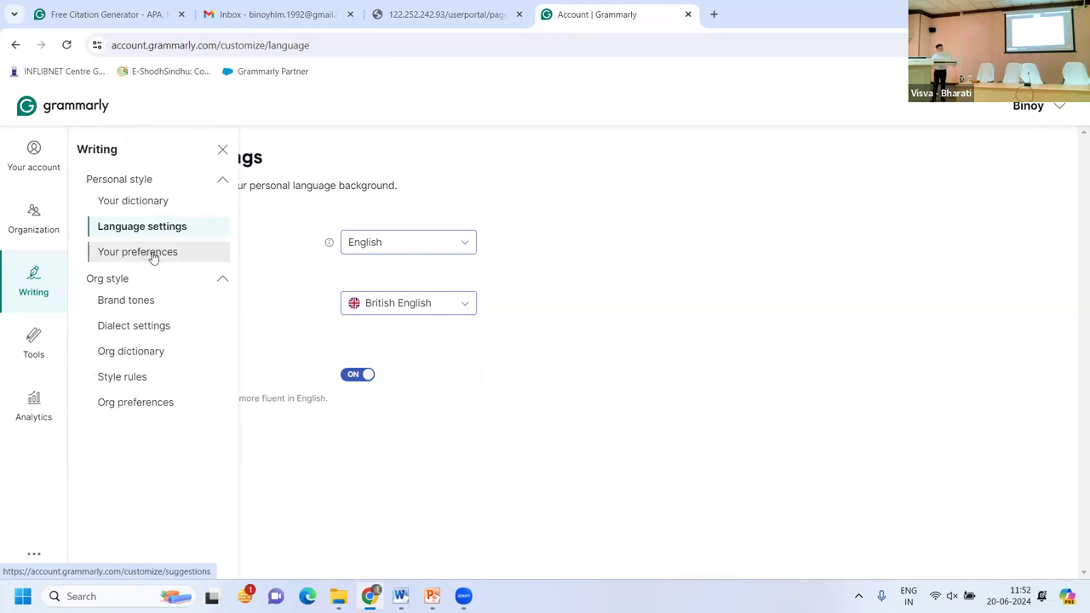
# Open Your preferences and scroll through the table of suggestion settings.
pyautogui.click(153, 258)
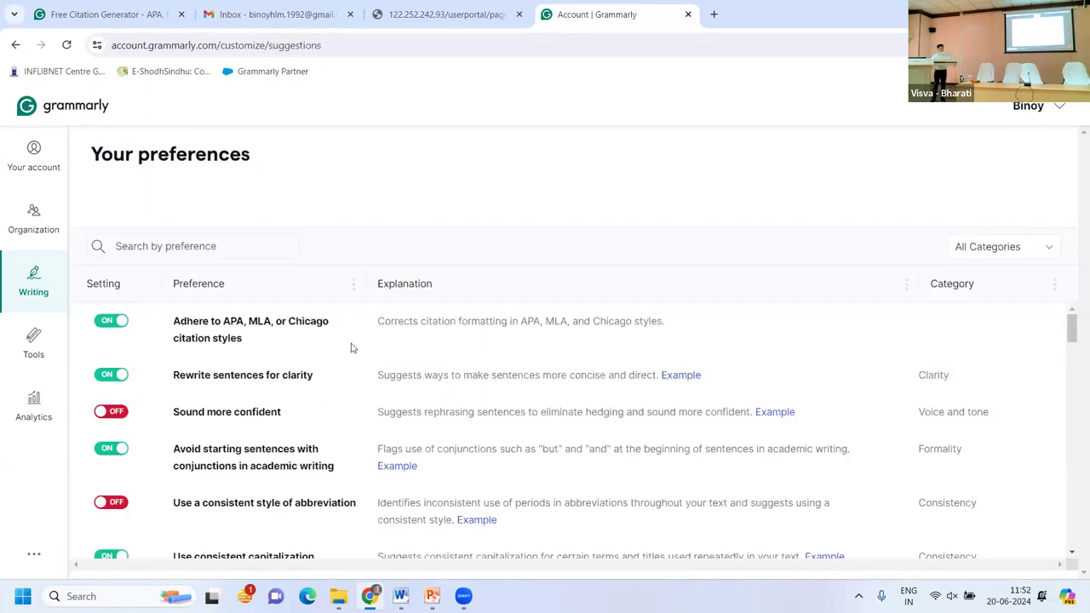
pyautogui.scroll(-10, 352, 345)
pyautogui.scroll(-10, 352, 345)
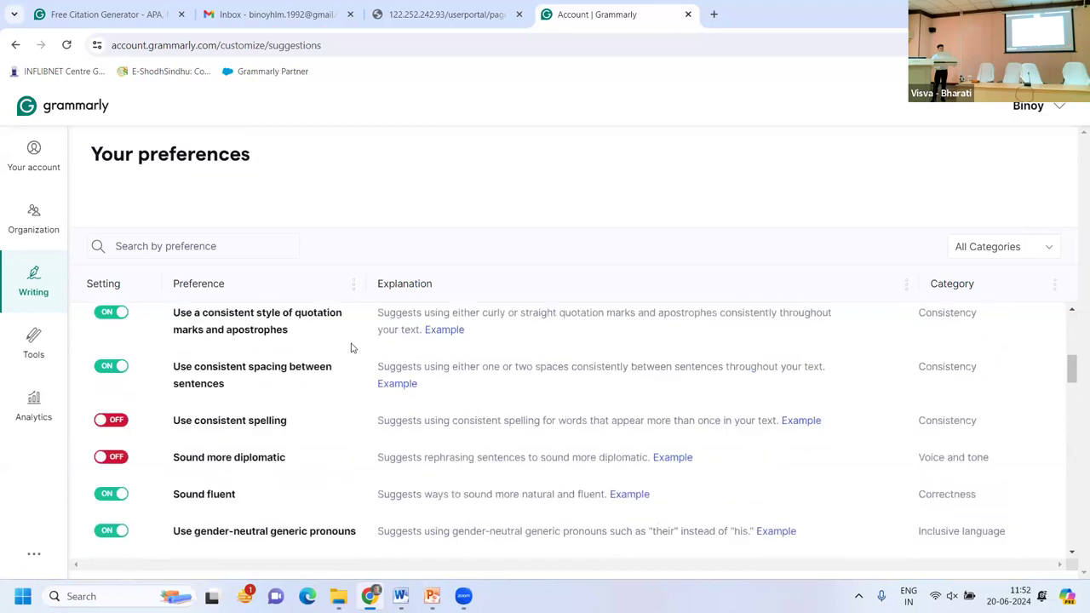
pyautogui.scroll(15, 351, 345)
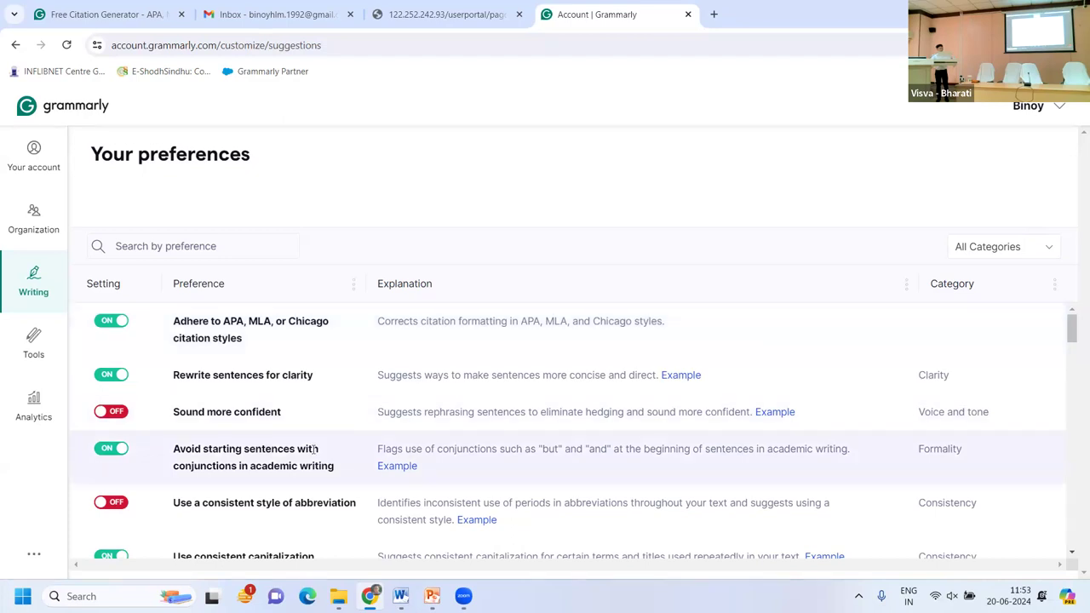
pyautogui.scroll(-10, 316, 449)
pyautogui.scroll(-10, 312, 455)
pyautogui.scroll(10, 312, 453)
pyautogui.scroll(8, 312, 450)
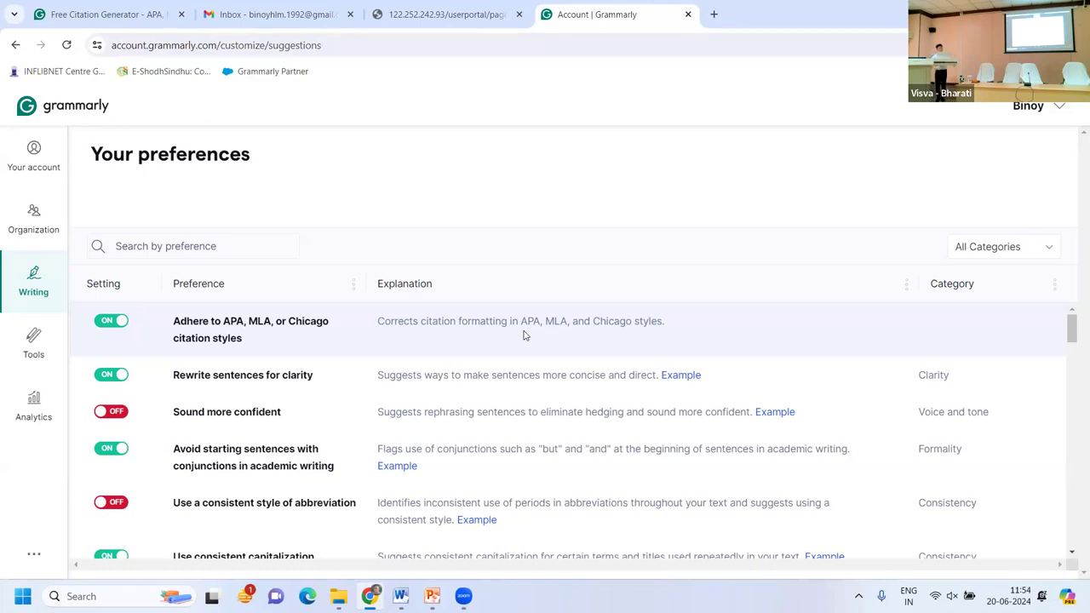
pyautogui.click(102, 326)
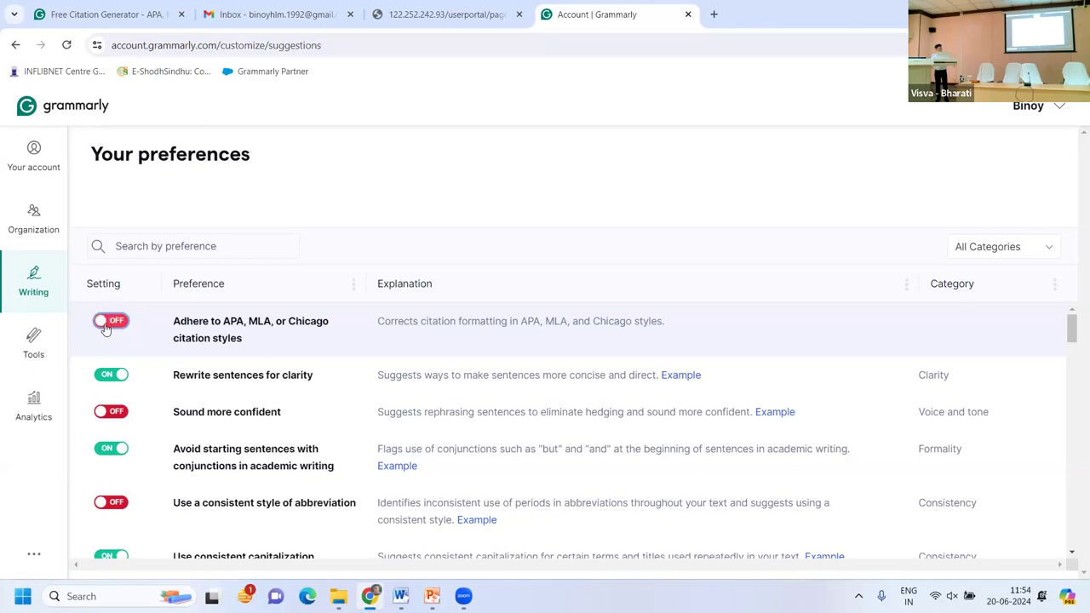
pyautogui.click(116, 325)
pyautogui.click(116, 378)
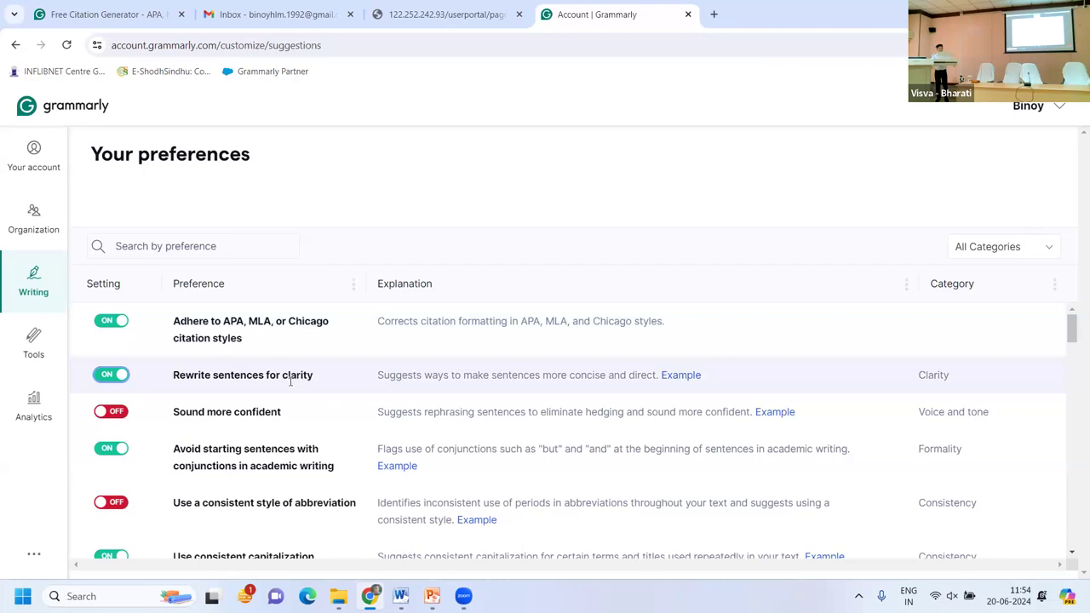
pyautogui.click(121, 380)
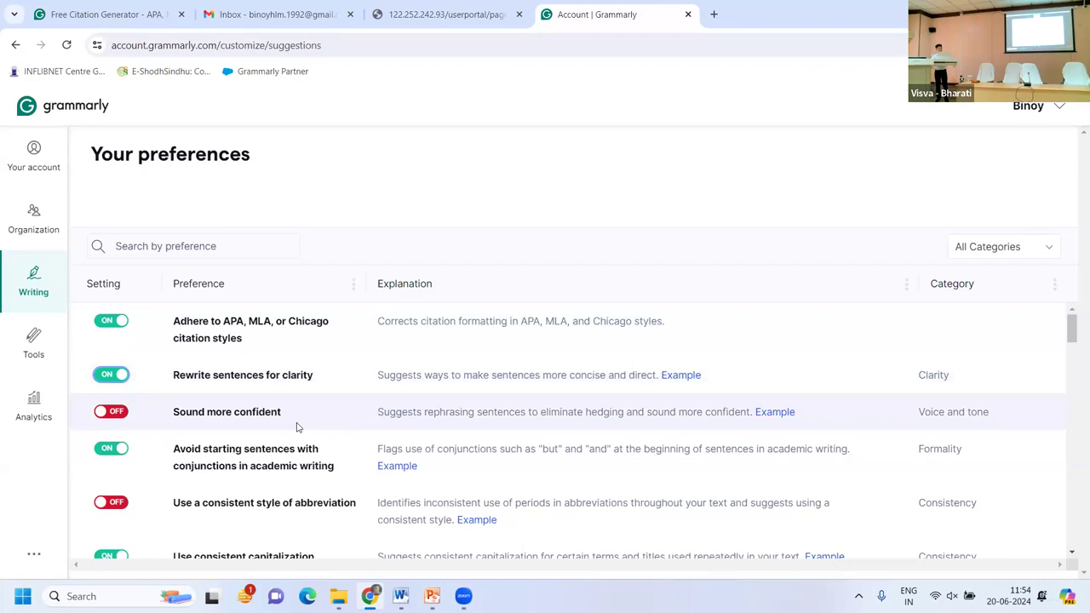
pyautogui.scroll(-10, 297, 426)
pyautogui.scroll(-6, 297, 423)
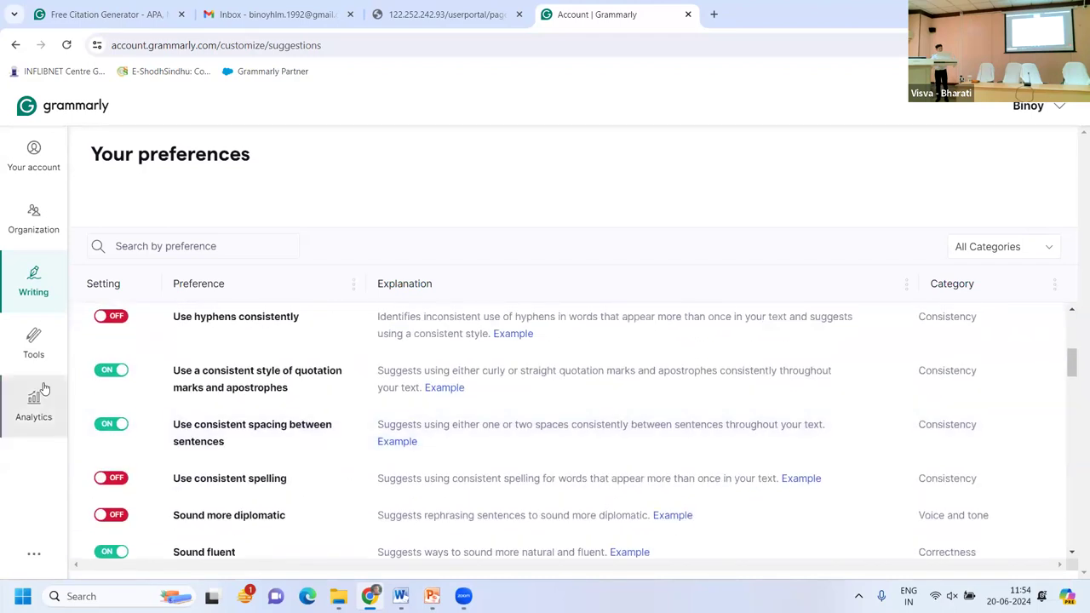
pyautogui.moveTo(449, 390)
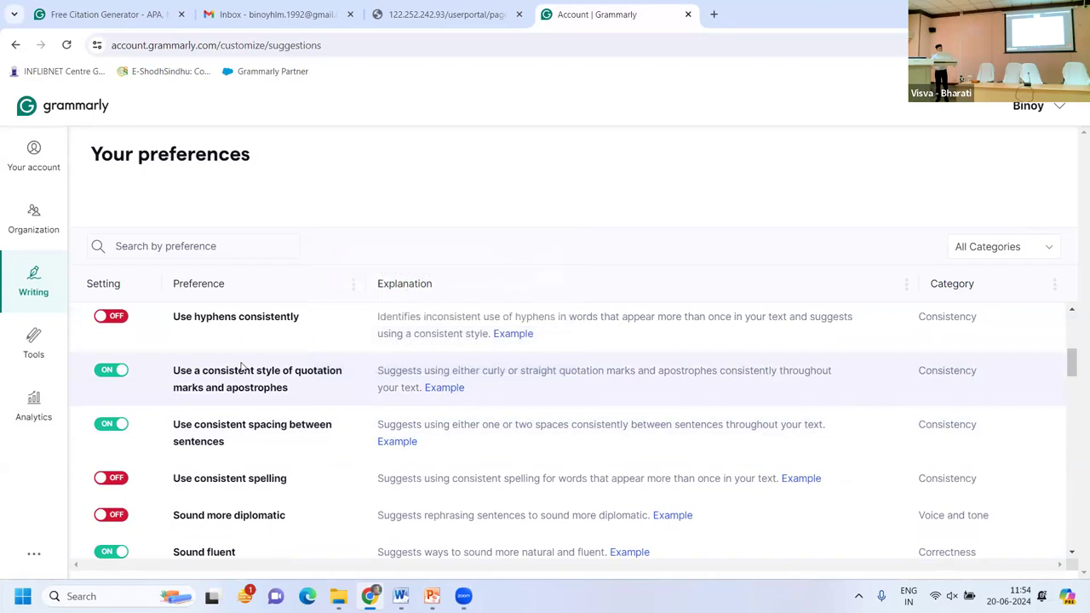
pyautogui.scroll(3, 238, 367)
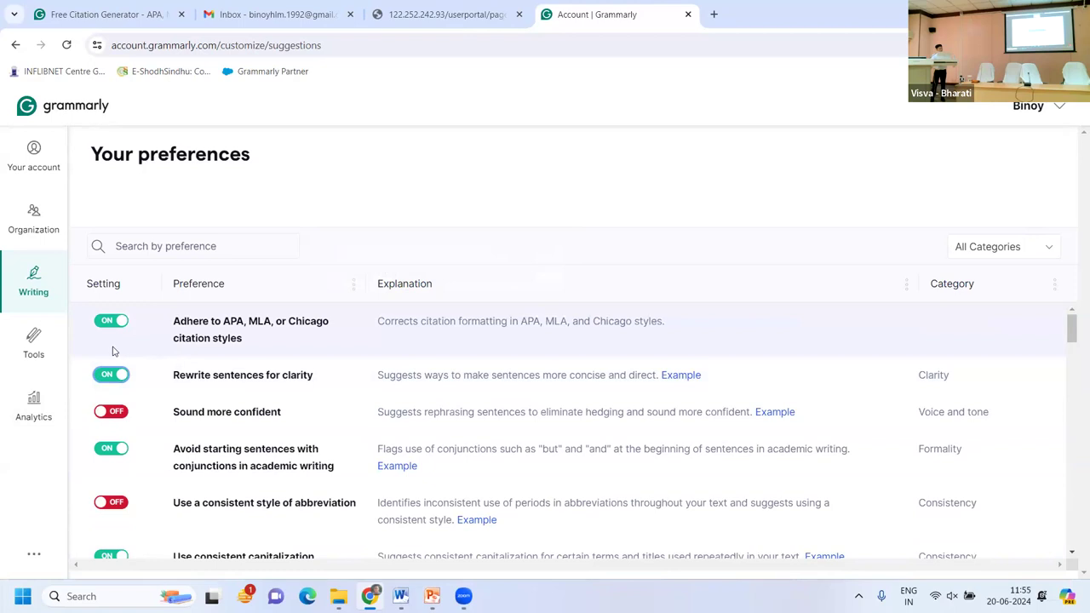
# Open Snippets from Tools, showing Personal (5) and Organization (1) collections.
pyautogui.click(34, 345)
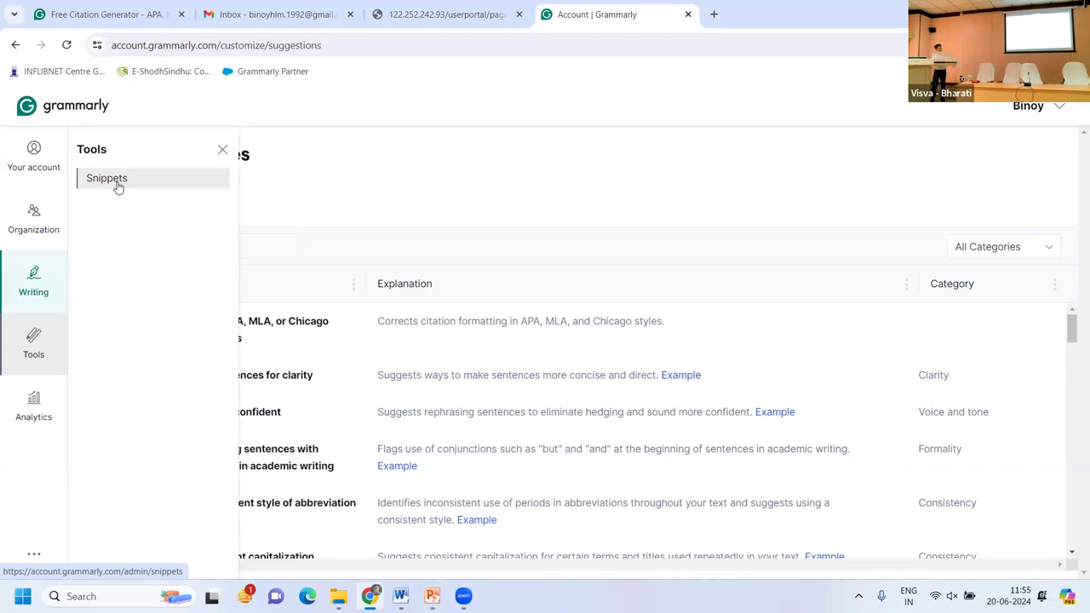
pyautogui.click(118, 186)
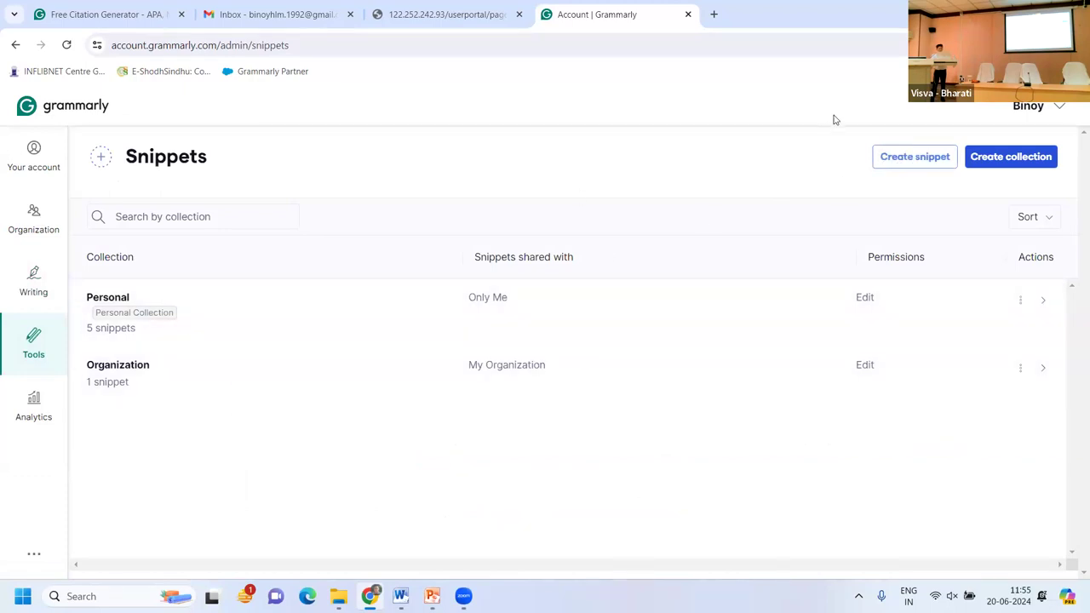
pyautogui.click(892, 162)
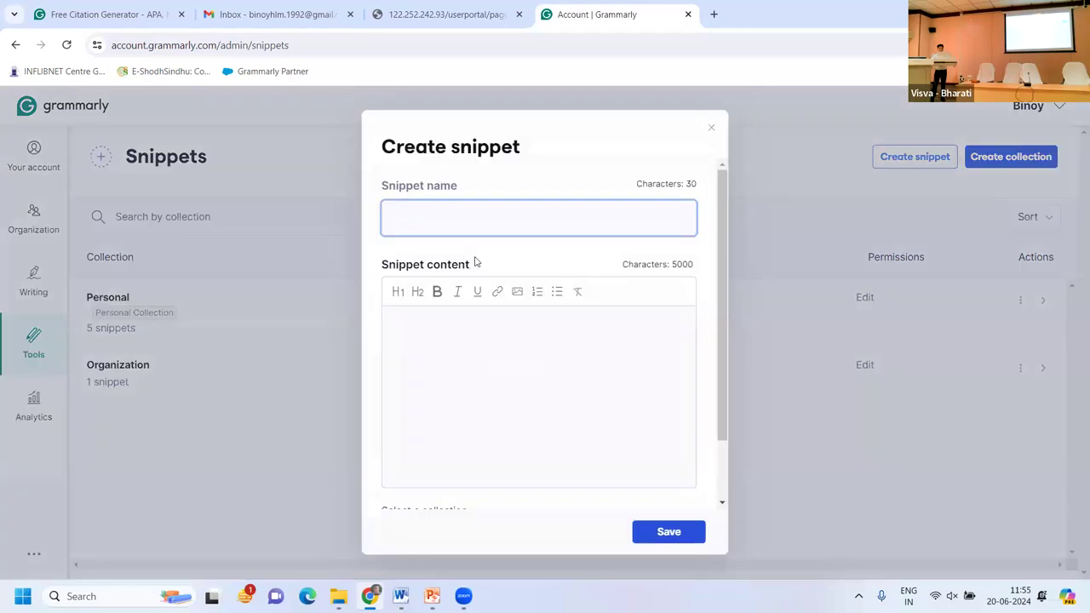
pyautogui.write('Leave')
pyautogui.click(409, 315)
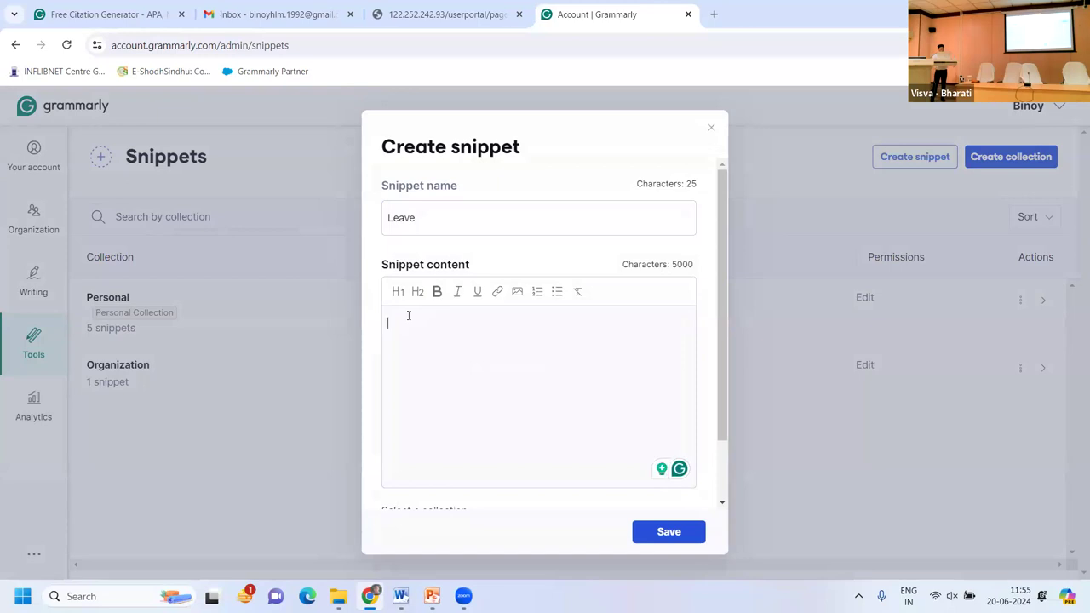
pyautogui.write('Dear')
pyautogui.click(712, 128)
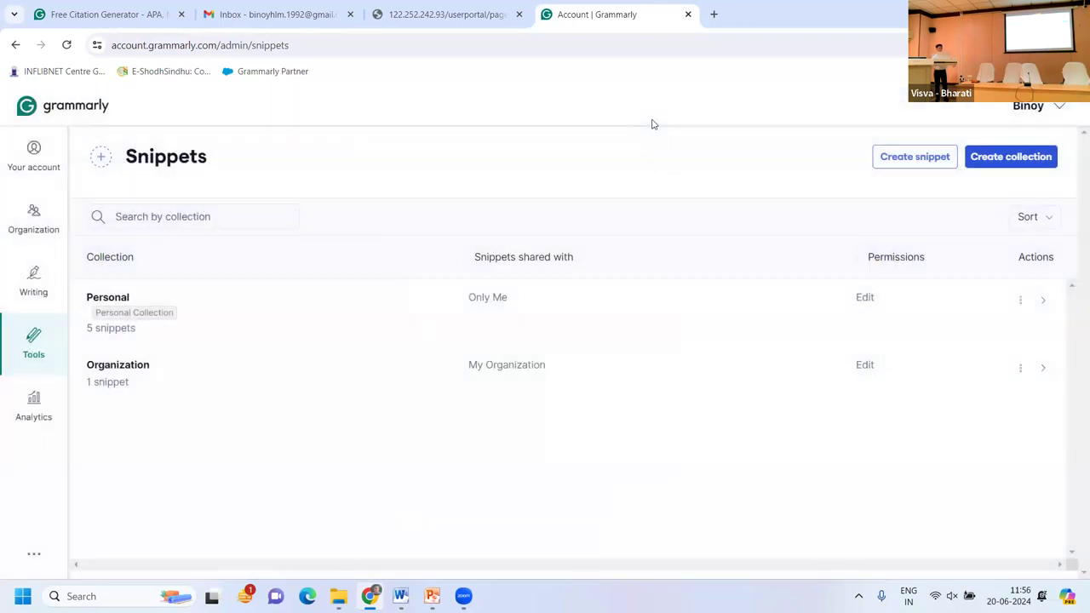
# Compose a new Gmail message and insert the Leave application snippet into its body.
pyautogui.click(302, 15)
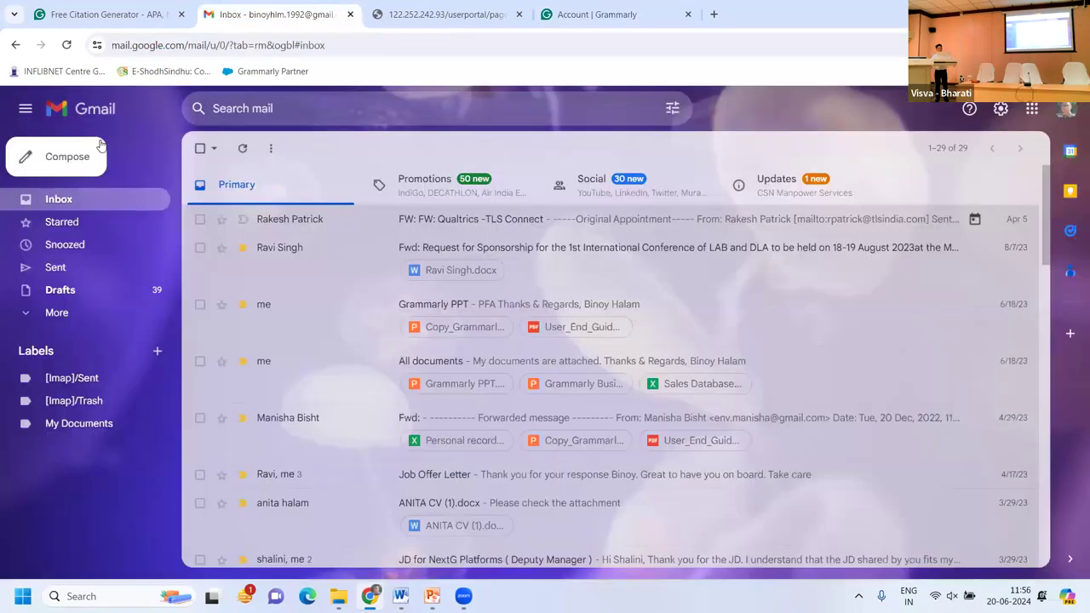
pyautogui.click(57, 158)
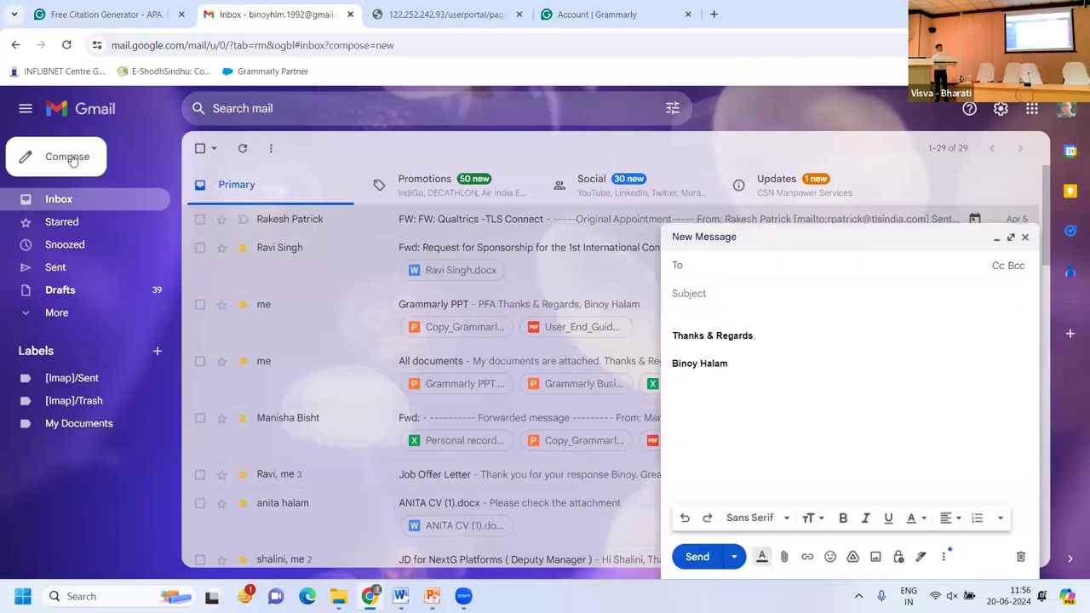
pyautogui.click(686, 317)
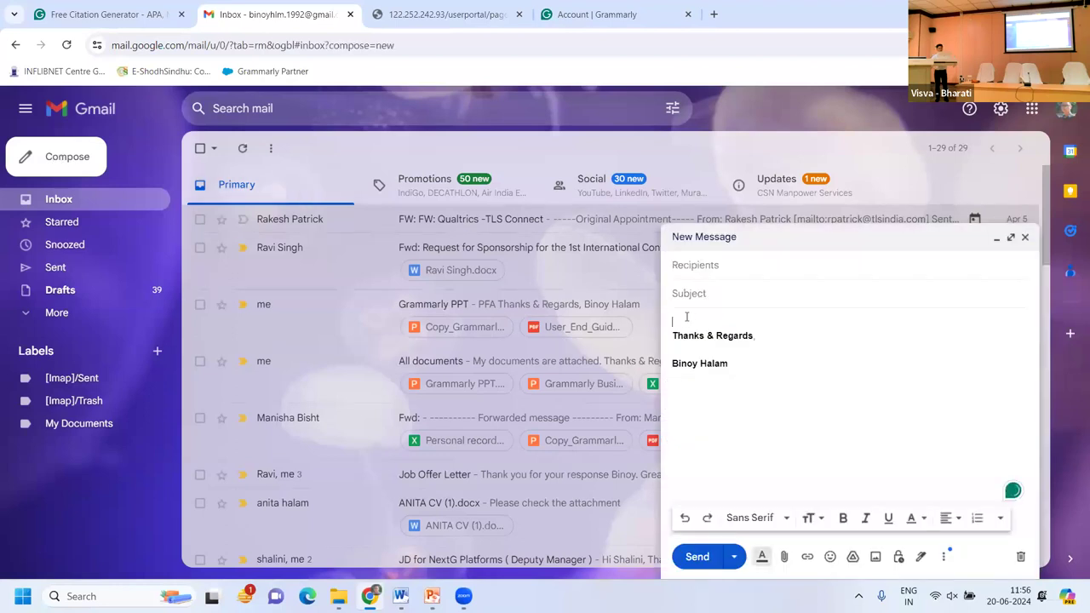
pyautogui.write('\\')
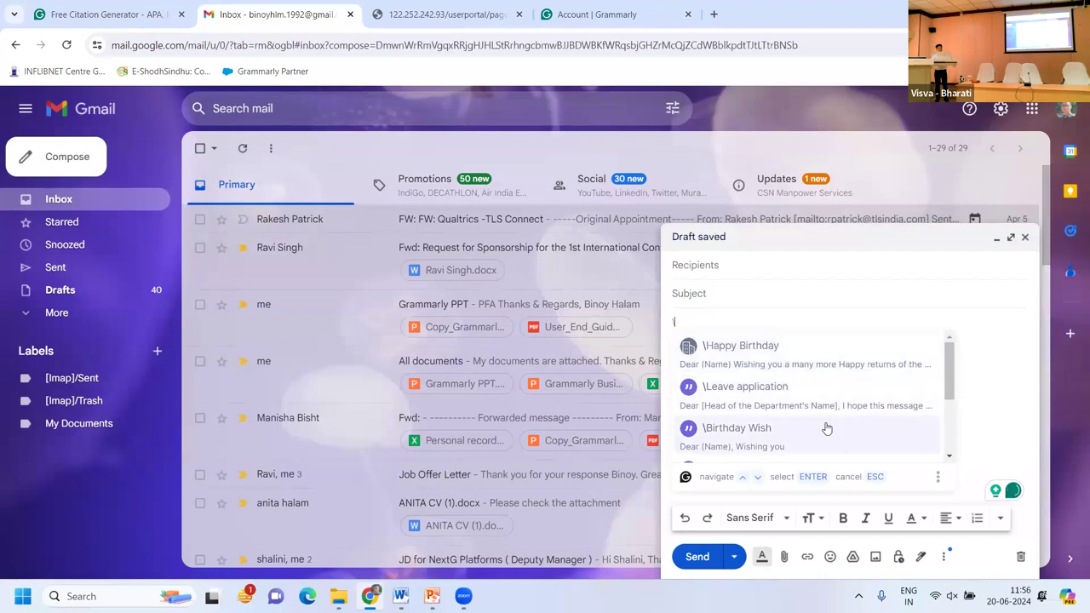
pyautogui.scroll(-3, 825, 428)
pyautogui.scroll(5, 824, 428)
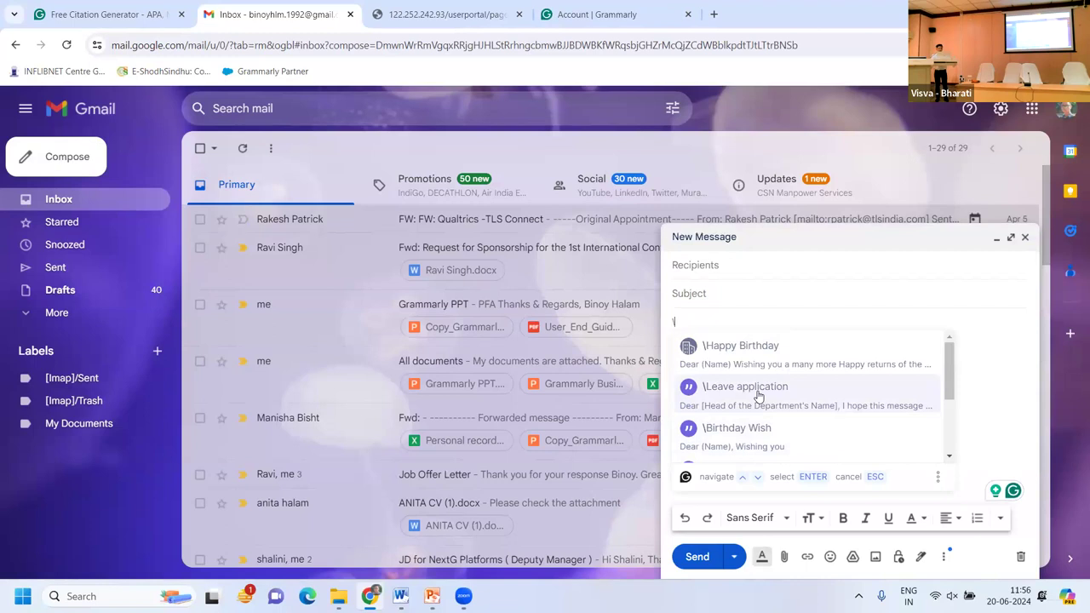
pyautogui.click(757, 396)
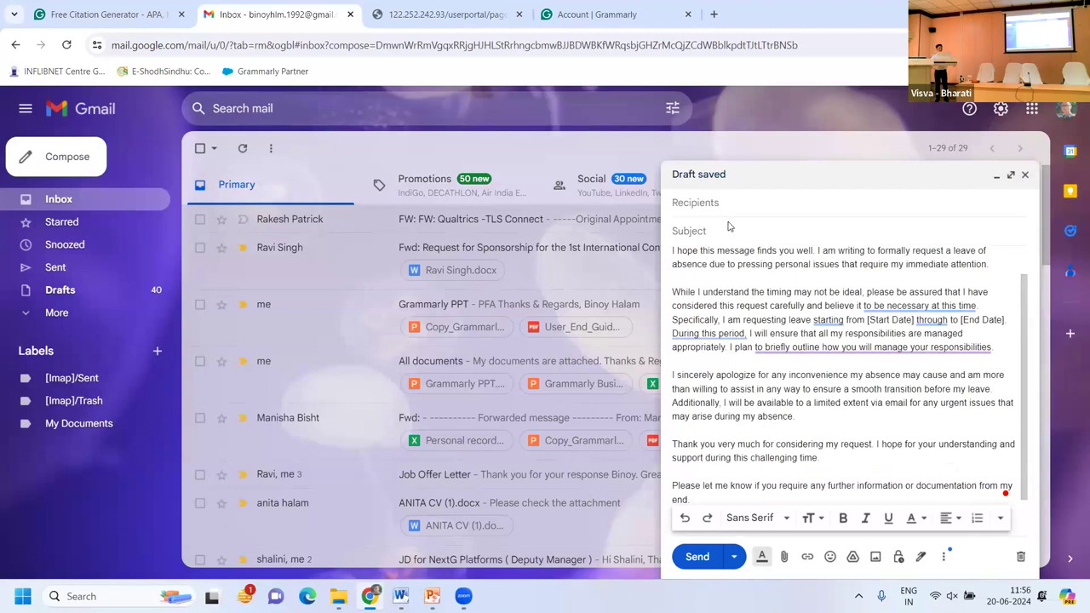
# Move to the recipients and subject fields of the leave-application draft.
pyautogui.scroll(1, 799, 315)
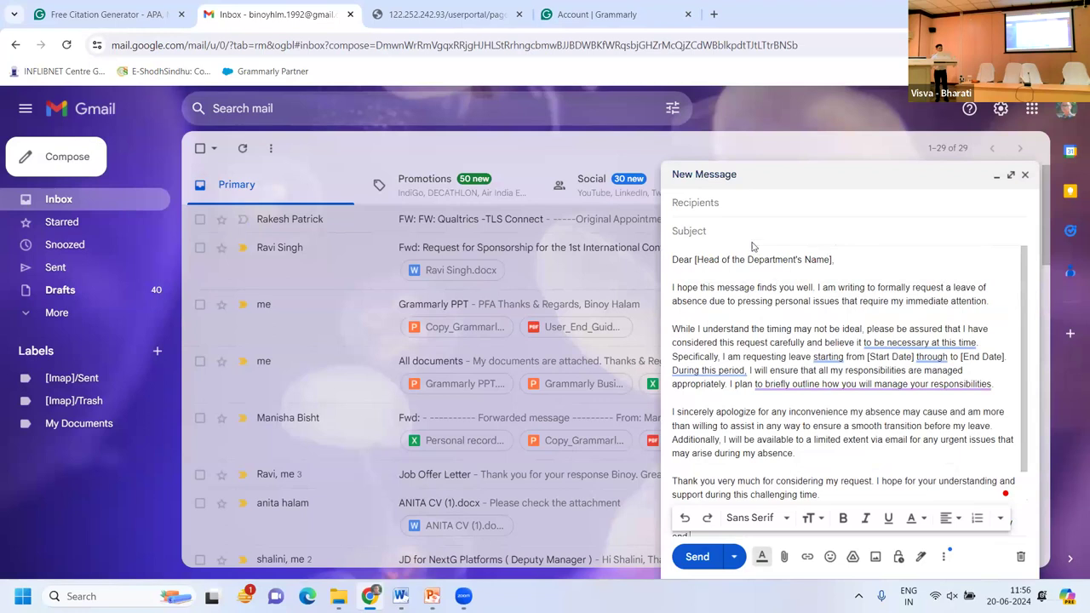
pyautogui.click(724, 208)
pyautogui.click(692, 229)
# Close the draft email and return to the My Grammarly documents home.
pyautogui.click(1025, 176)
pyautogui.click(641, 15)
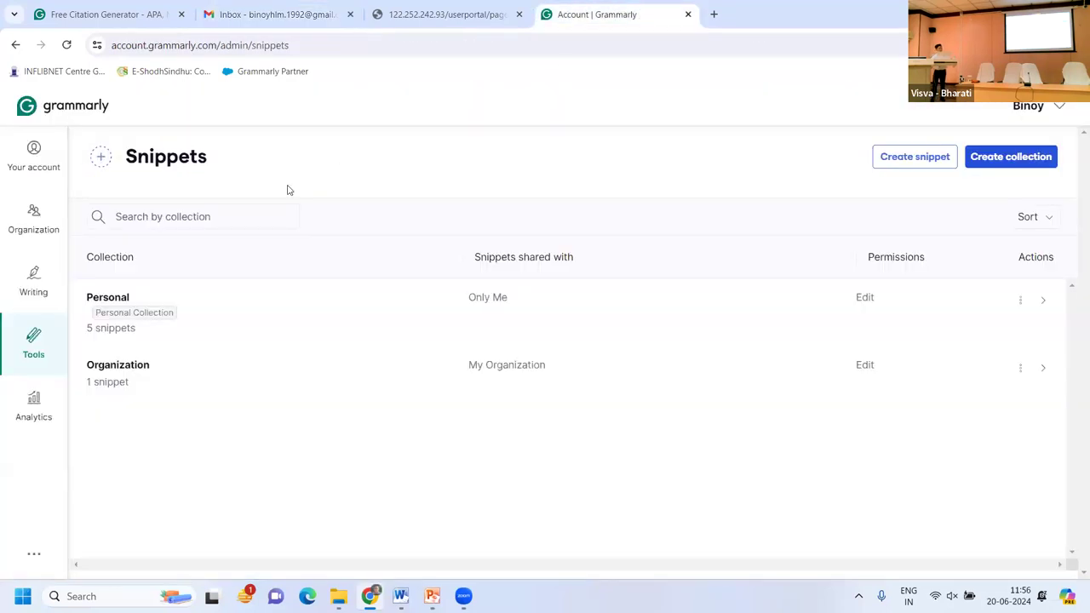
pyautogui.click(30, 107)
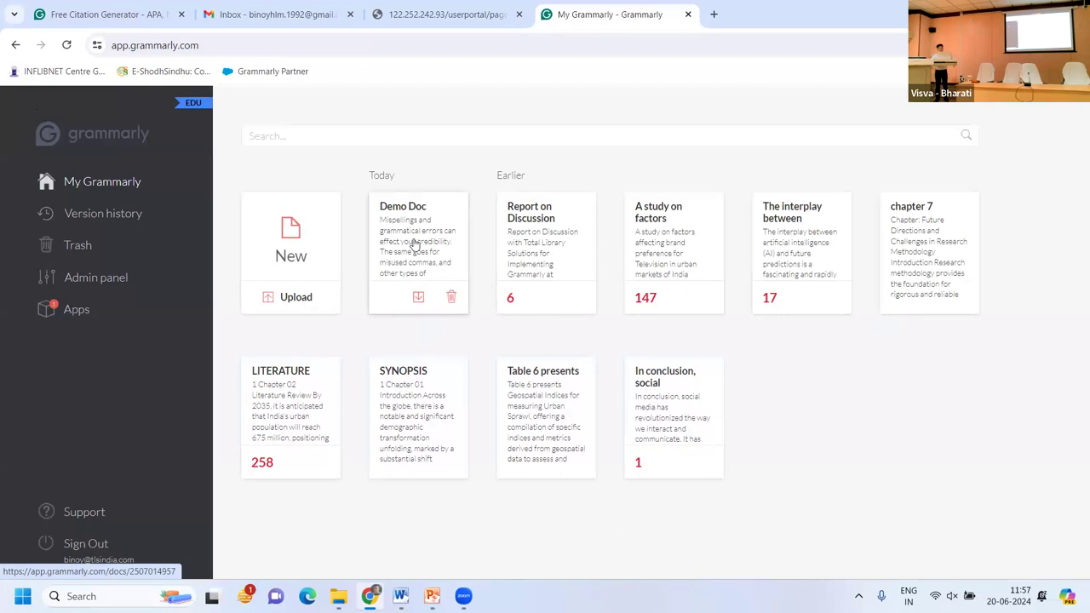
# Open Demo Doc and leave only Inform and Convince selected as writing intents.
pyautogui.click(407, 243)
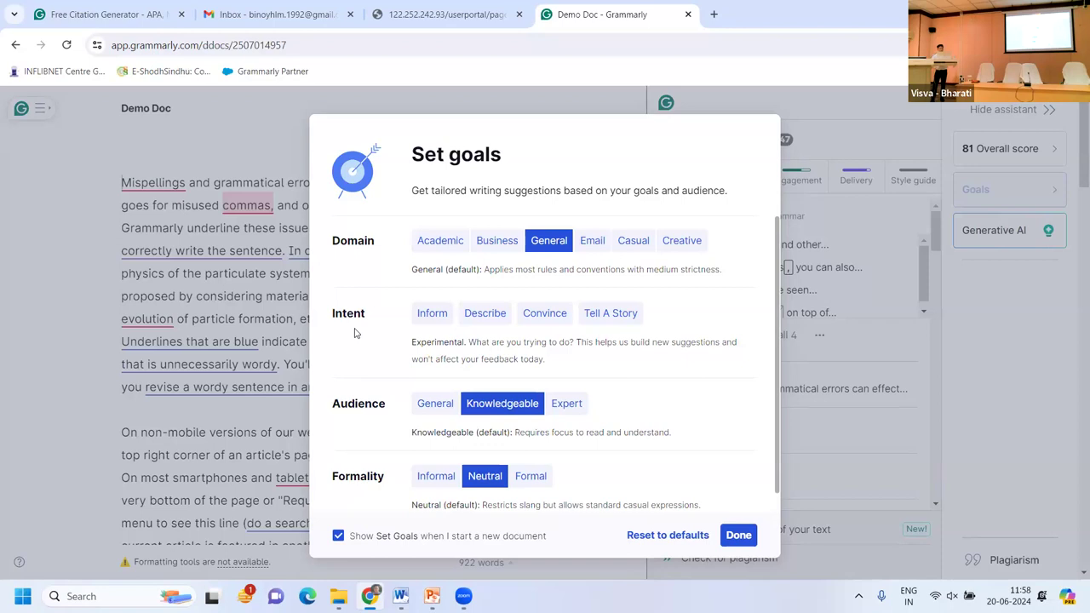
pyautogui.click(418, 318)
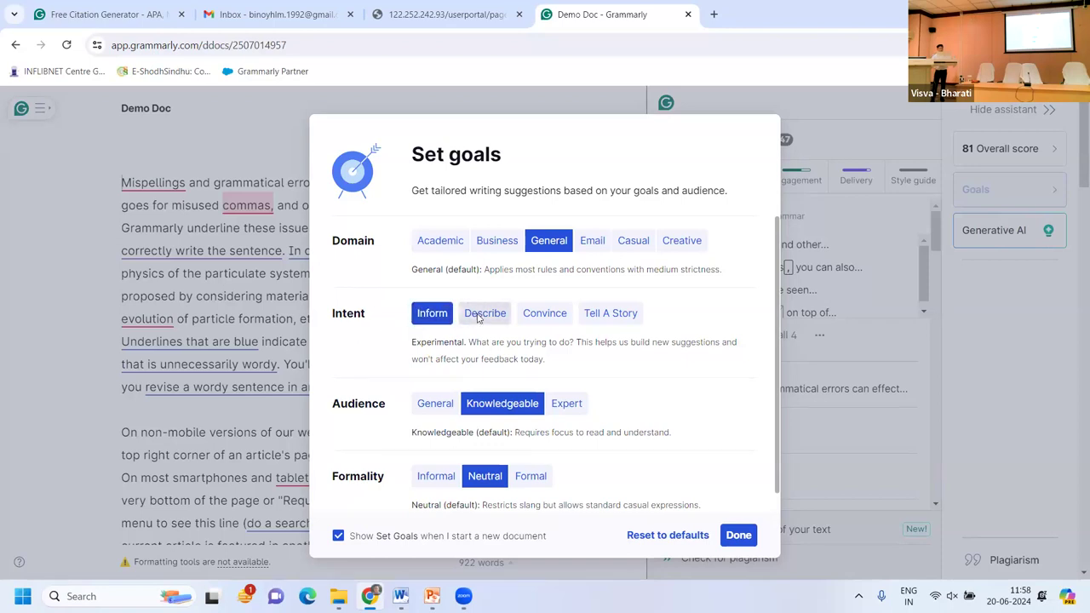
pyautogui.click(479, 315)
pyautogui.click(545, 313)
pyautogui.click(583, 315)
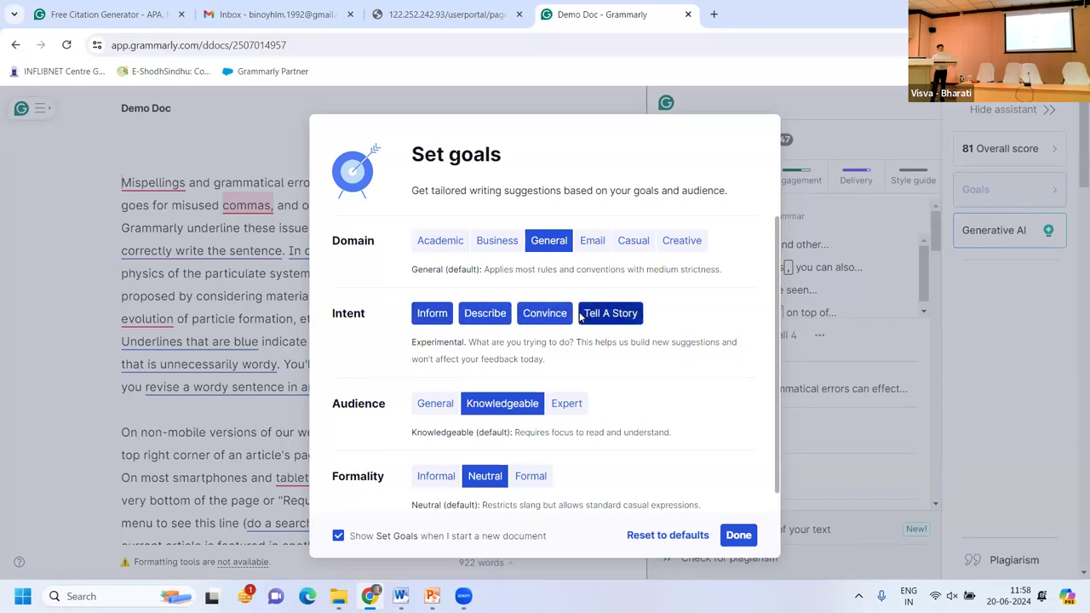
pyautogui.click(546, 314)
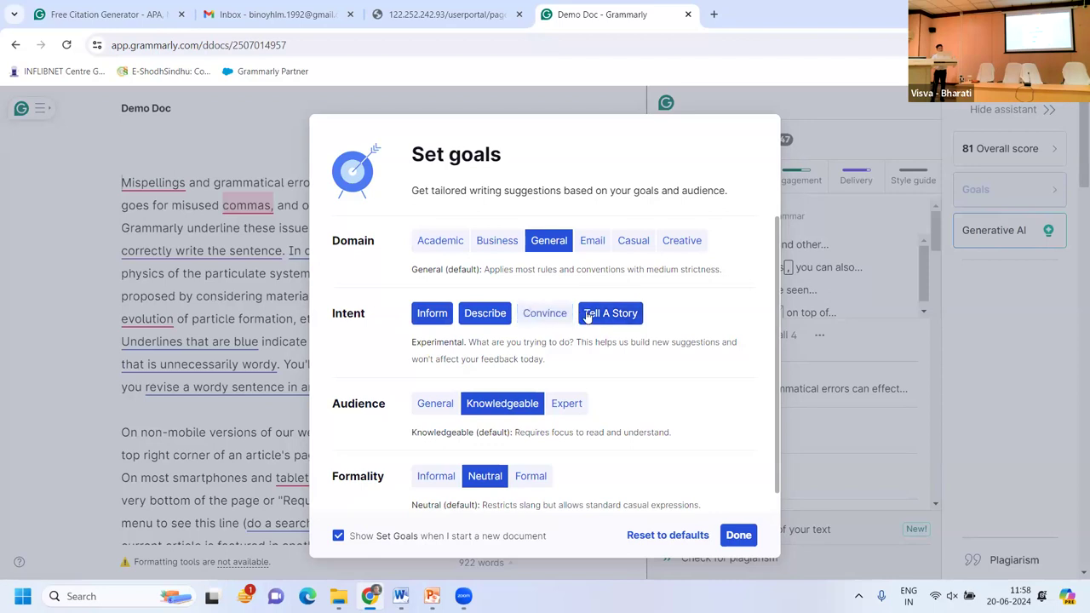
pyautogui.click(599, 315)
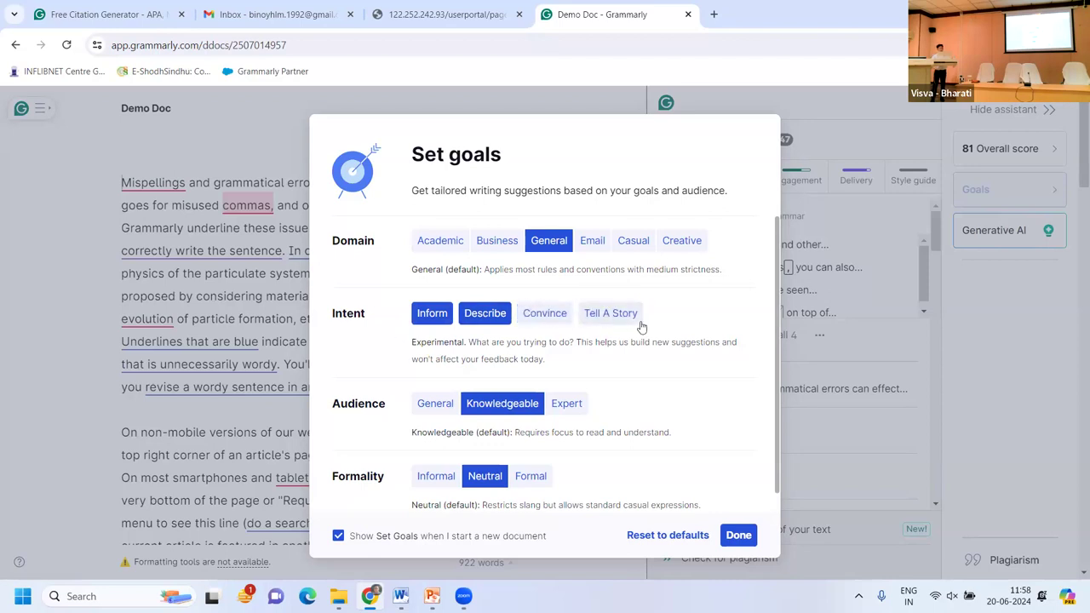
pyautogui.click(531, 315)
pyautogui.click(503, 314)
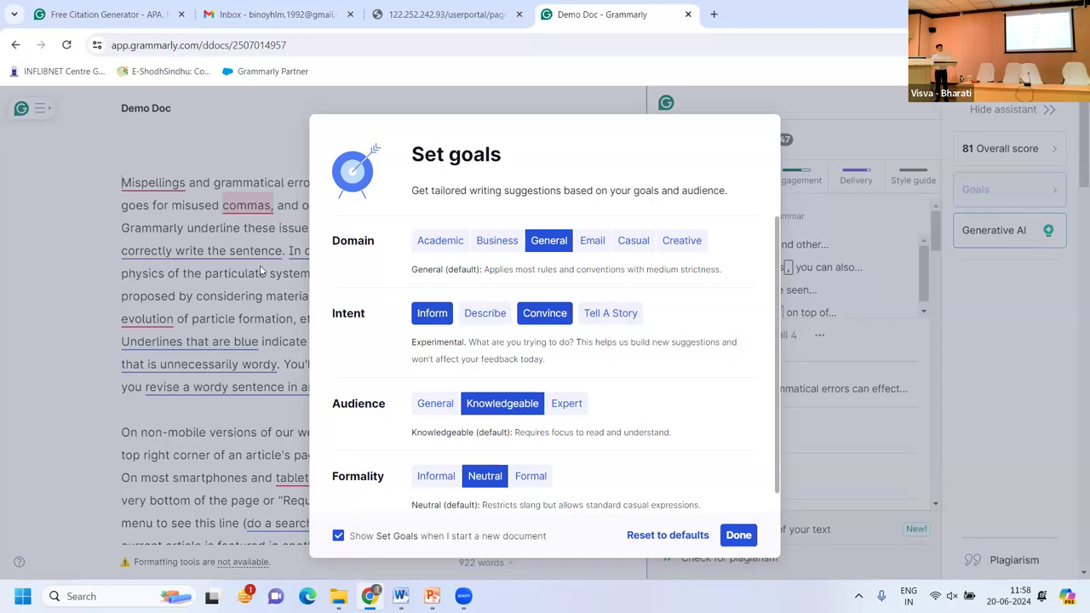
pyautogui.click(445, 243)
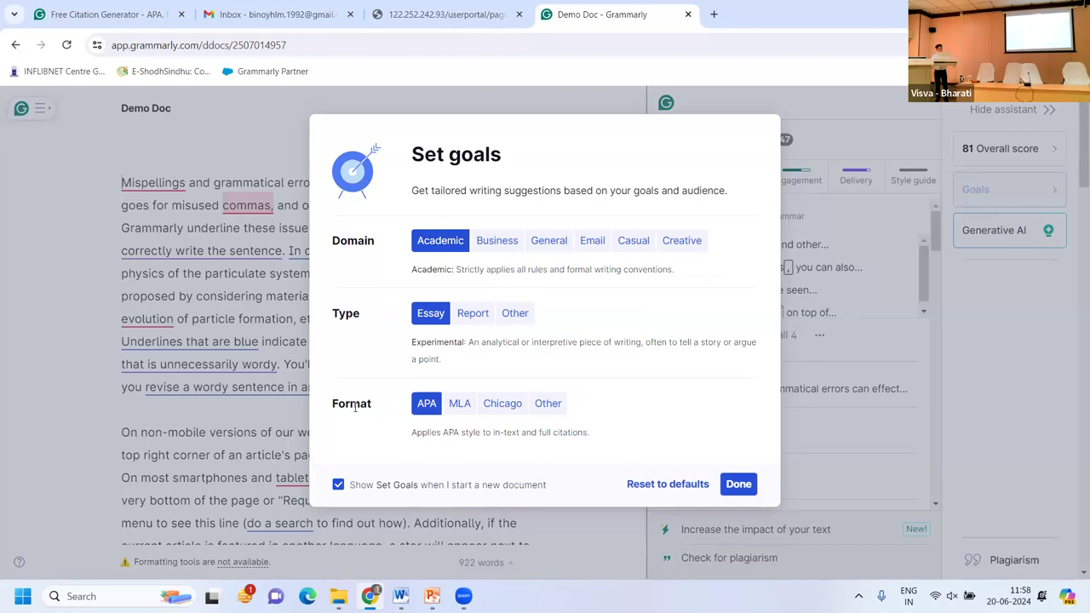
pyautogui.click(458, 407)
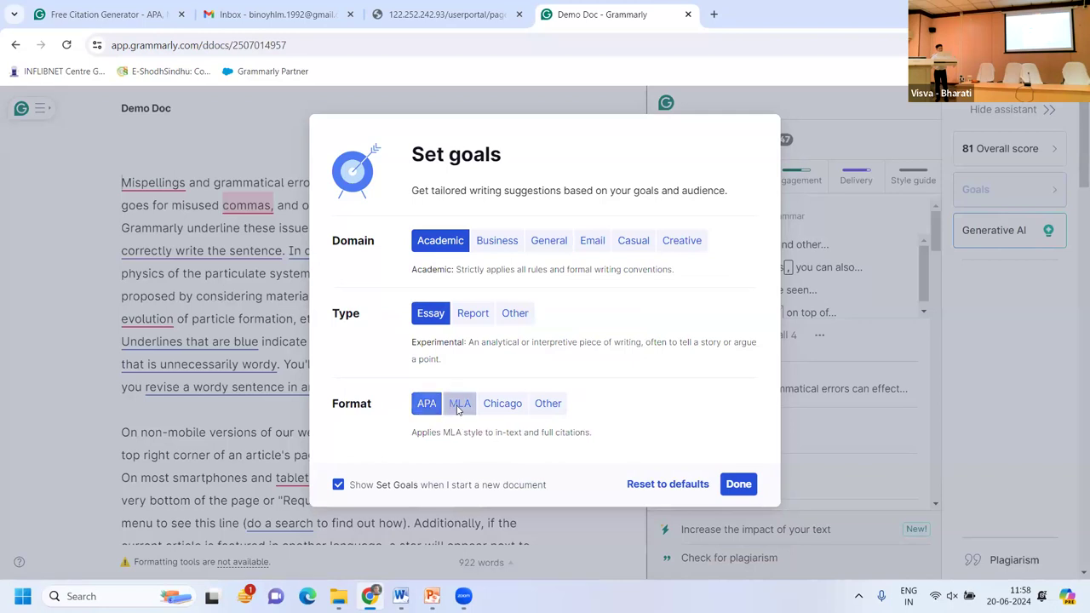
pyautogui.click(501, 404)
pyautogui.click(460, 406)
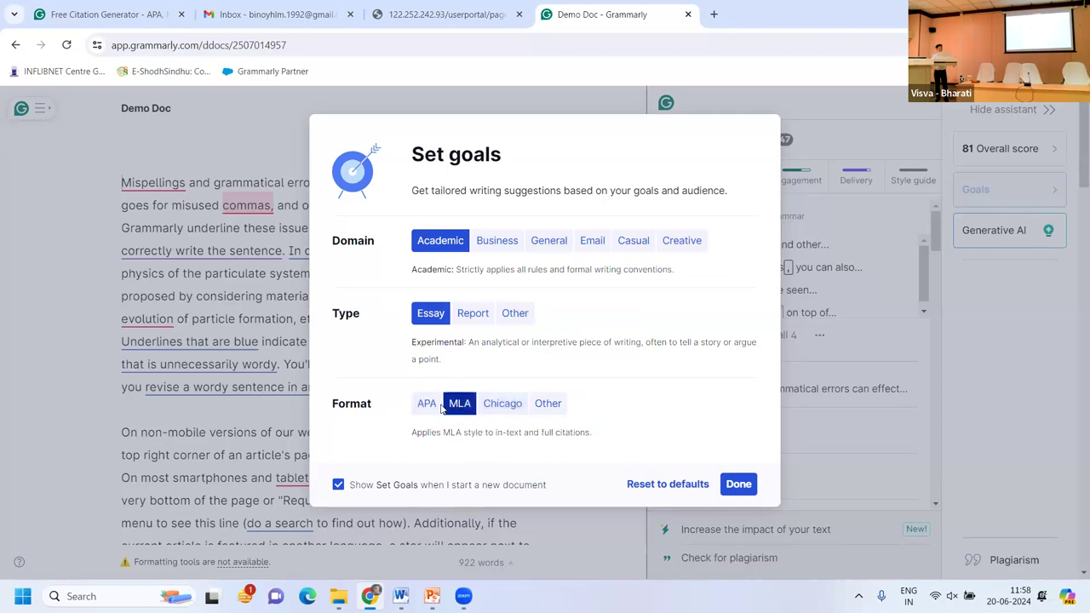
pyautogui.click(428, 407)
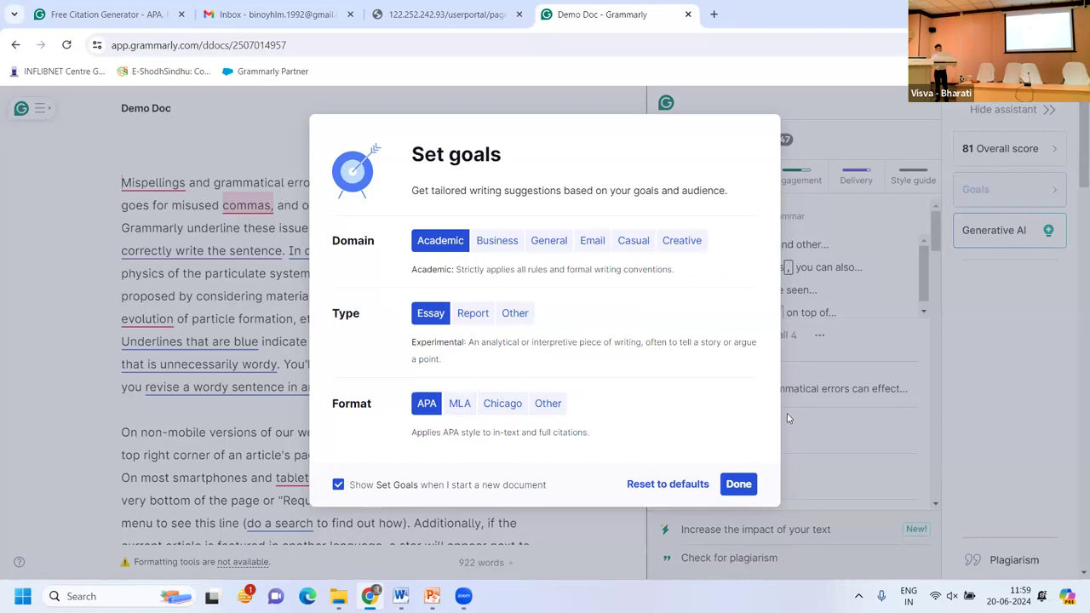
# Confirm the goals with Done and look over Demo Doc's underlined issues, scored 76.
pyautogui.click(737, 483)
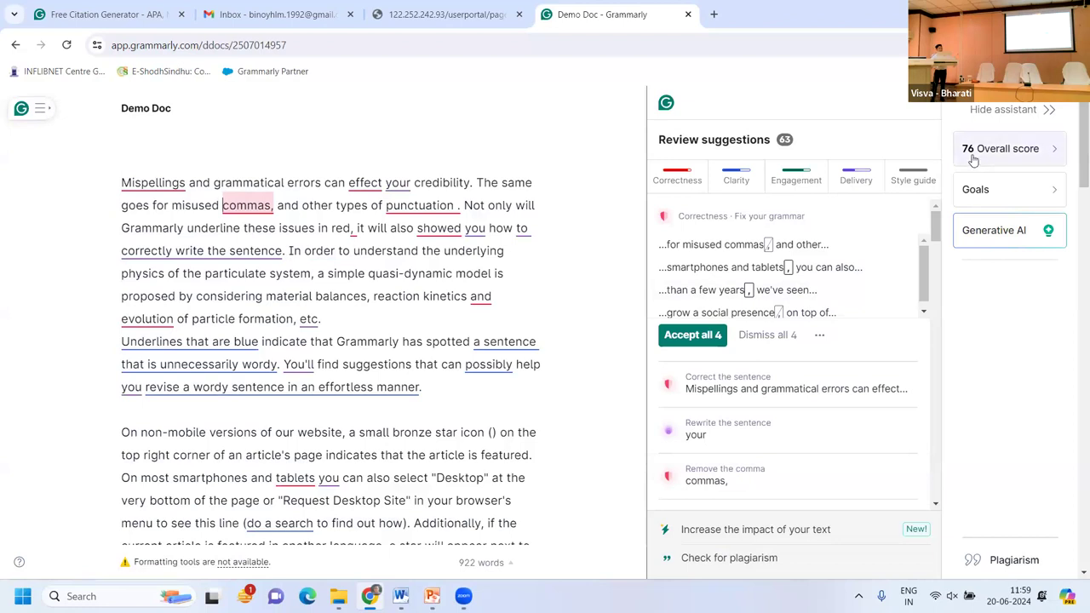
pyautogui.scroll(-3, 442, 364)
pyautogui.scroll(-8, 442, 364)
pyautogui.scroll(-3, 443, 363)
pyautogui.scroll(15, 443, 364)
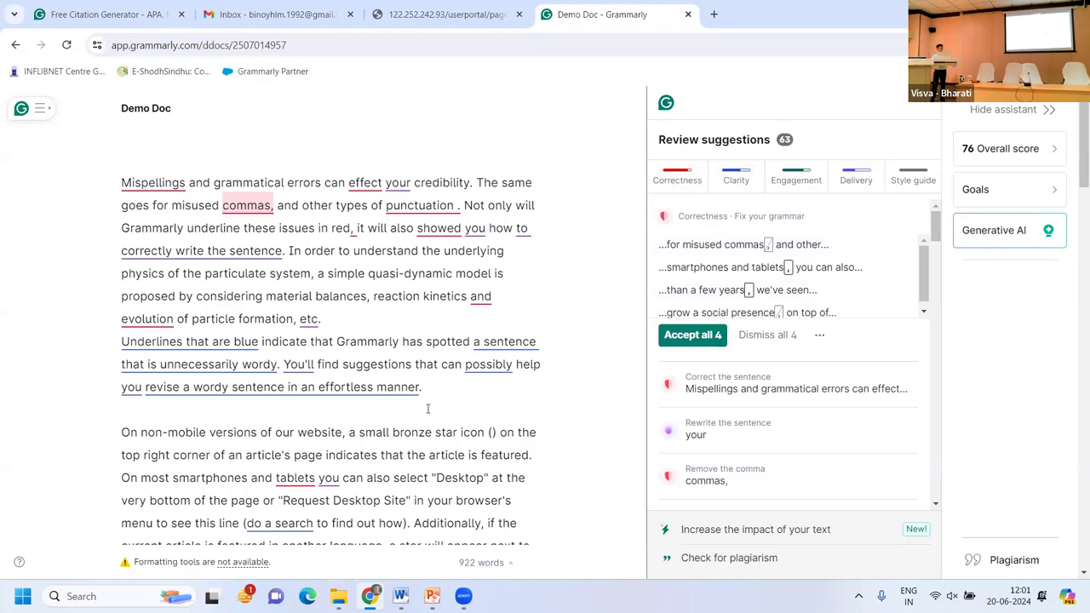
pyautogui.scroll(-3, 427, 409)
pyautogui.scroll(3, 428, 409)
# Filter to Correctness suggestions and remove the extra space before the period.
pyautogui.click(678, 181)
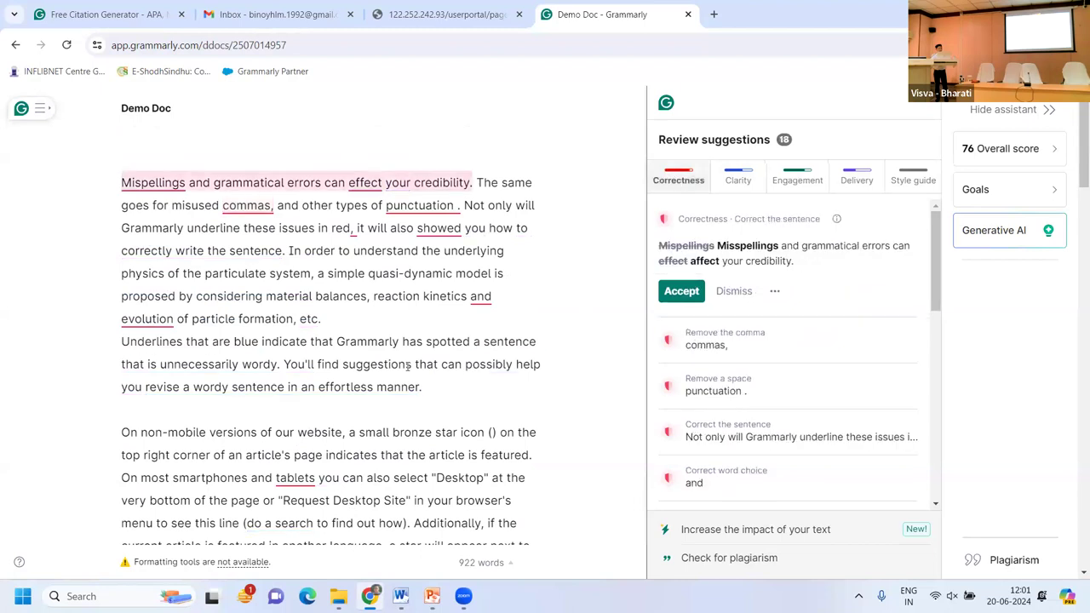
pyautogui.scroll(-5, 407, 367)
pyautogui.scroll(5, 407, 367)
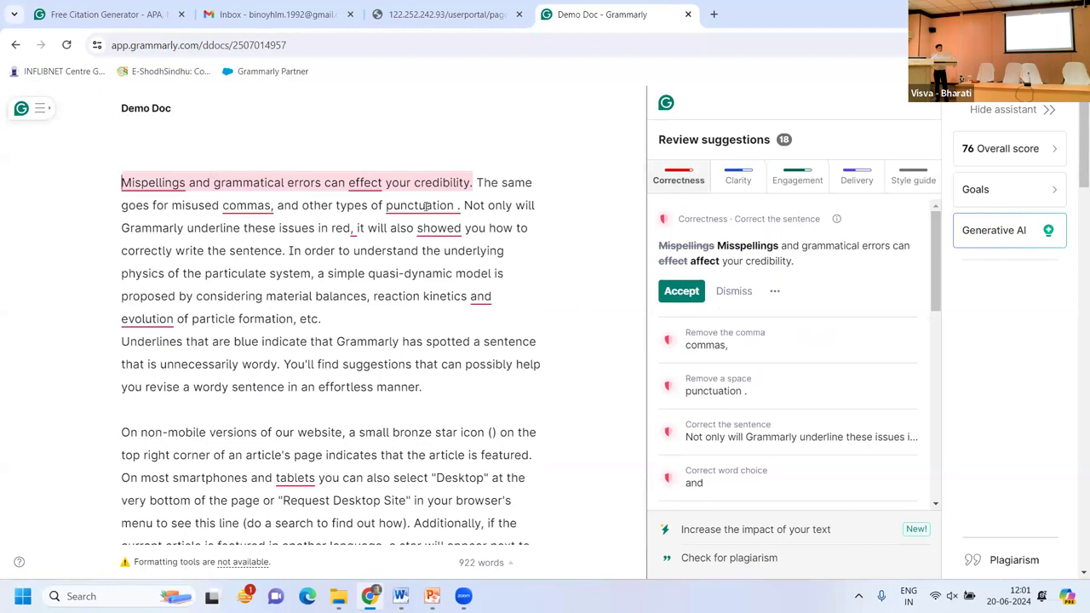
pyautogui.click(425, 205)
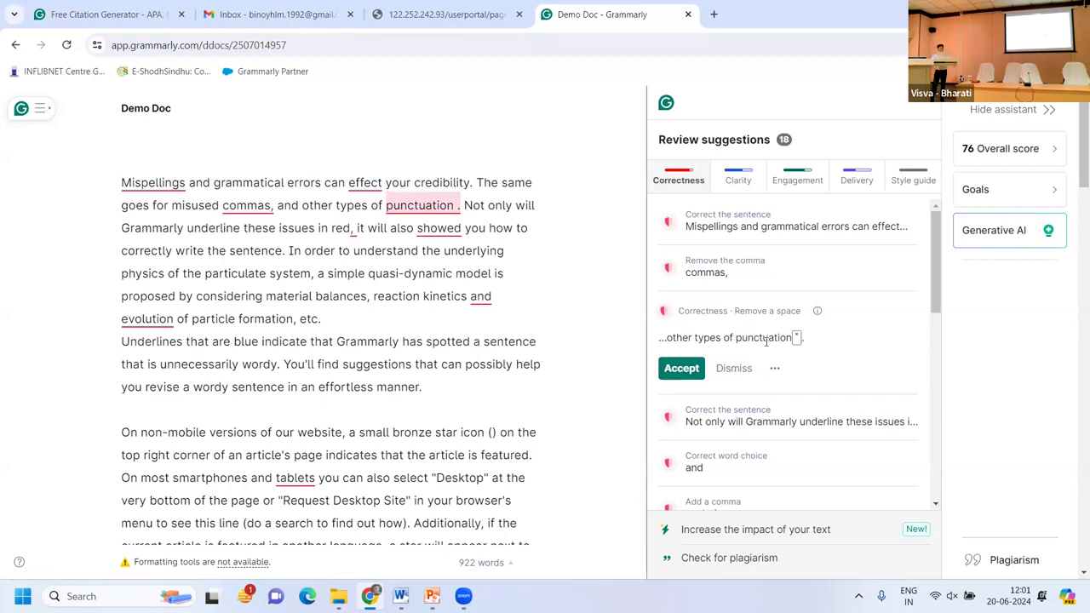
pyautogui.click(686, 374)
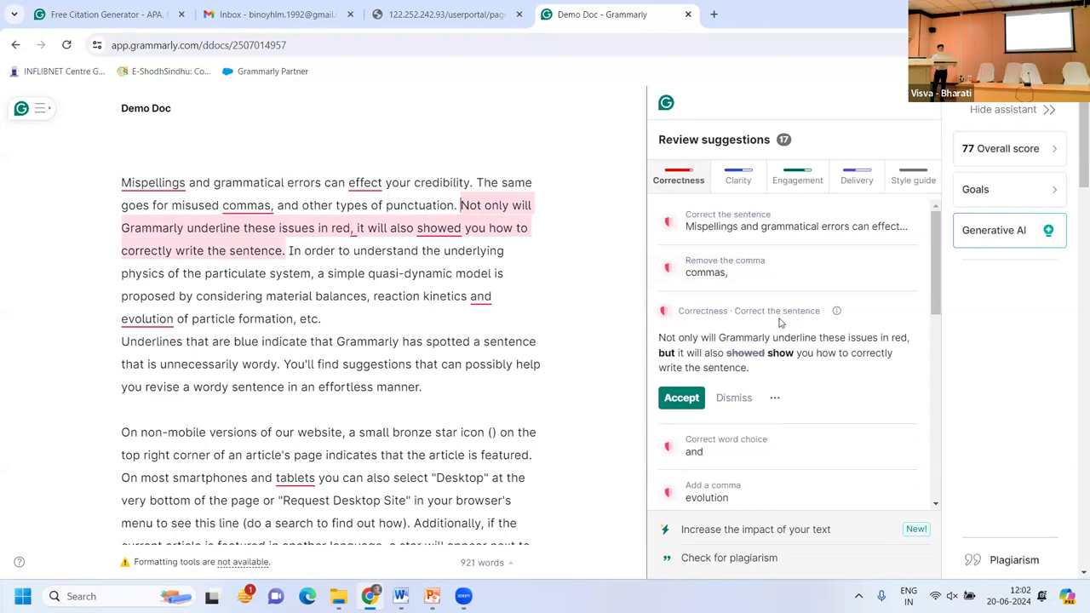
# Read the sentence-correction explanation, then accept 'but it will also show you how'.
pyautogui.click(838, 312)
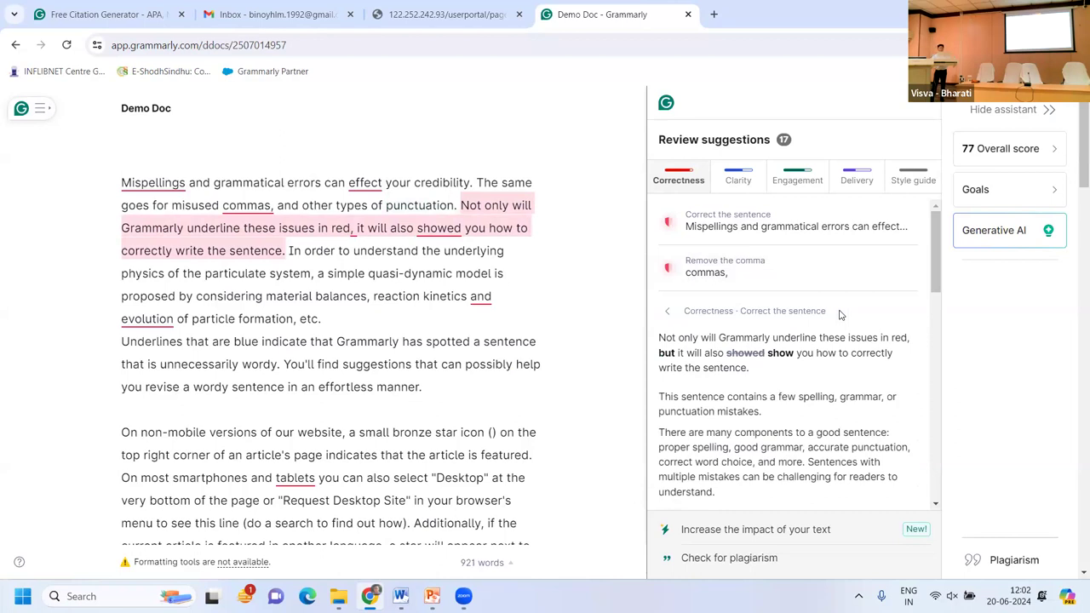
pyautogui.scroll(-3, 788, 396)
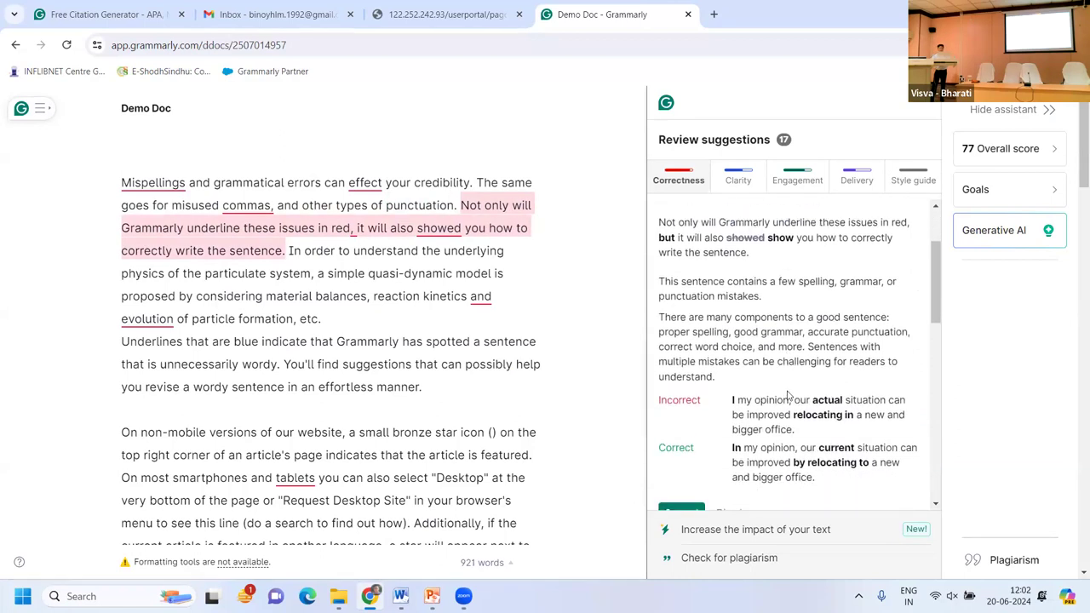
pyautogui.scroll(1, 788, 396)
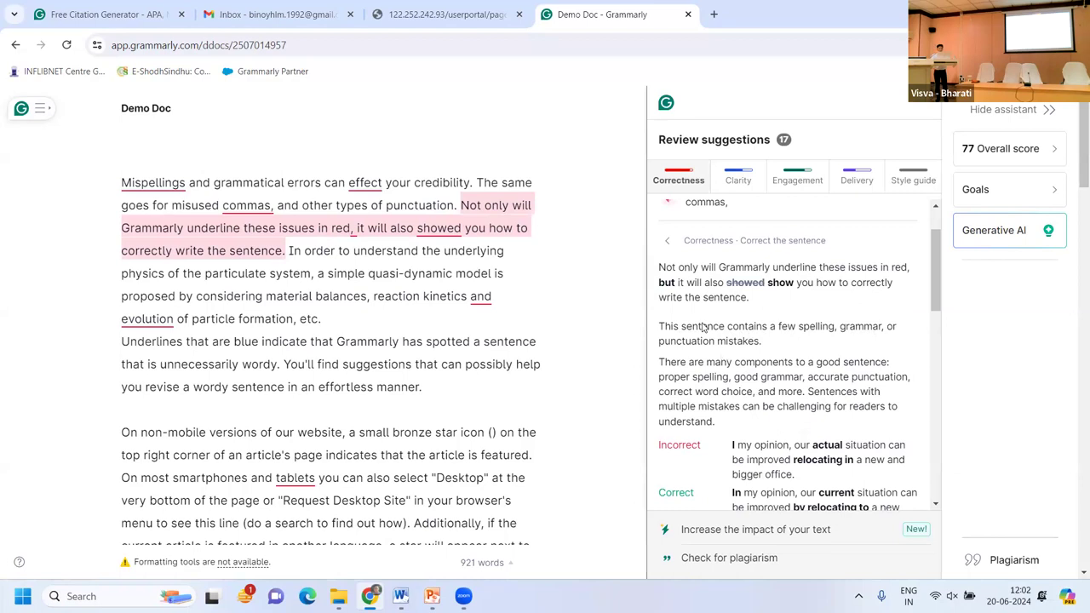
pyautogui.click(669, 245)
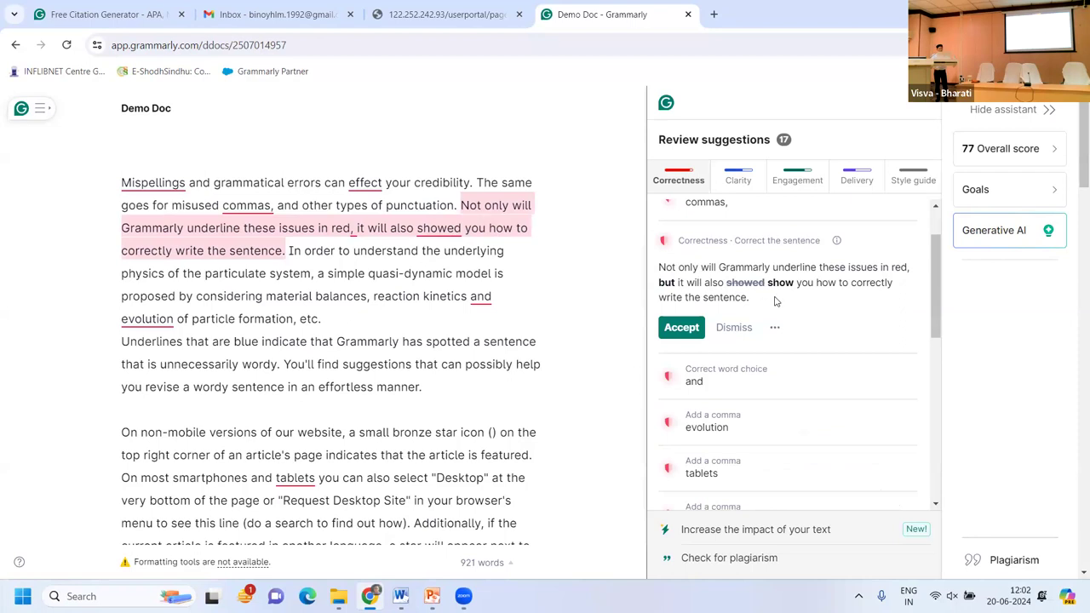
pyautogui.click(687, 332)
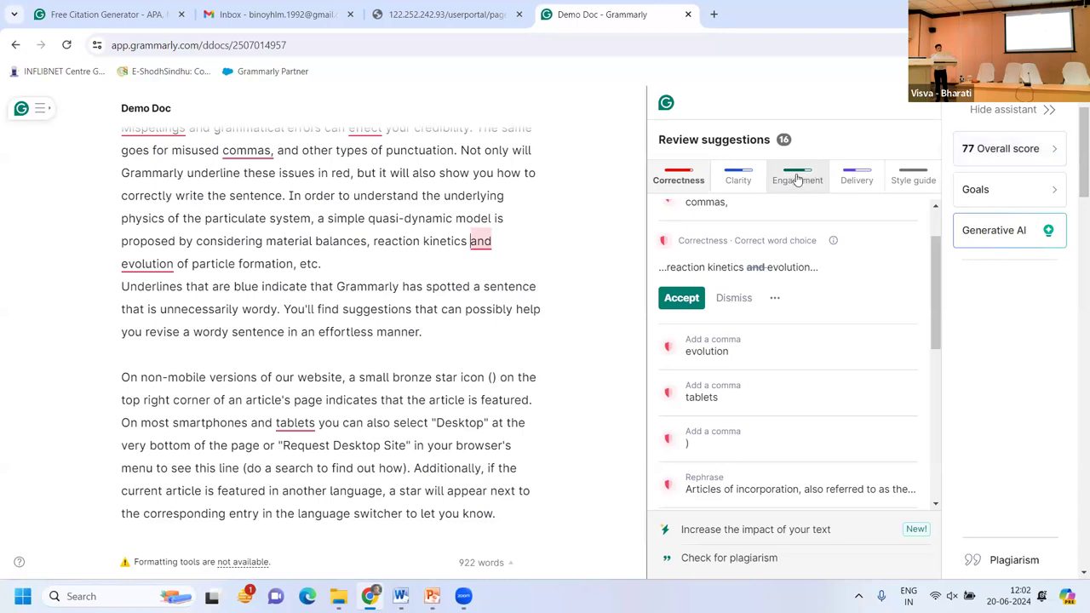
# Accept the Clarity rewording to 'effortlessly revise a wordy sentence'.
pyautogui.click(739, 180)
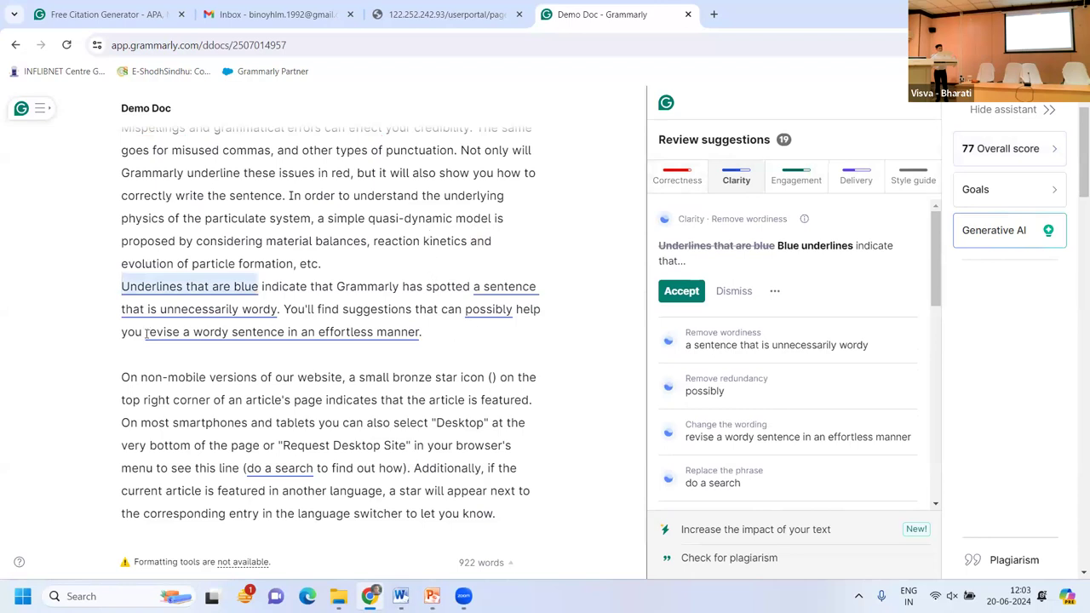
pyautogui.moveTo(145, 332); pyautogui.dragTo(452, 338)
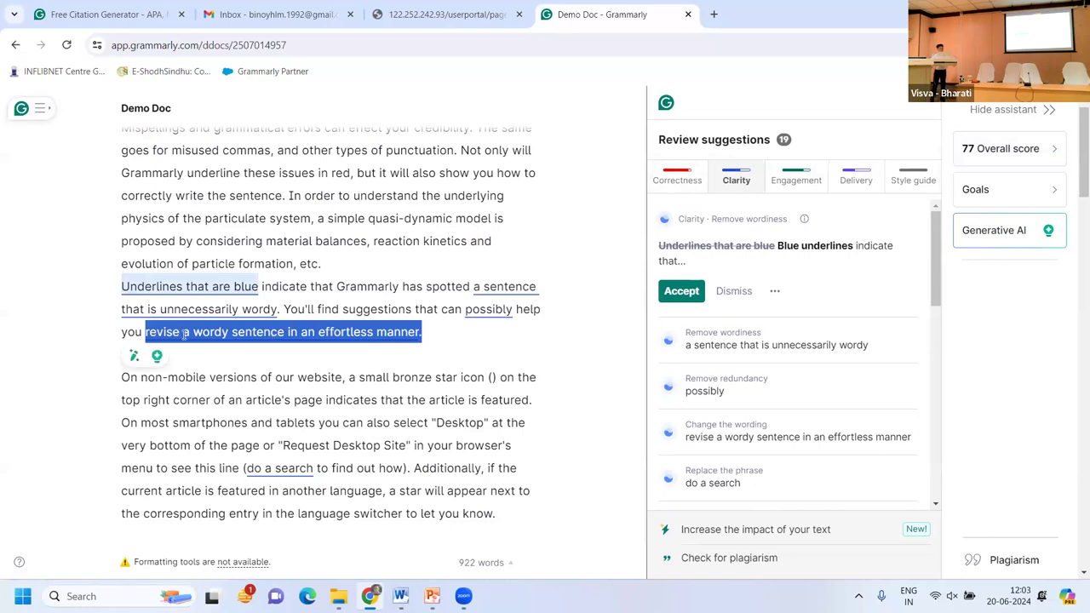
pyautogui.click(320, 333)
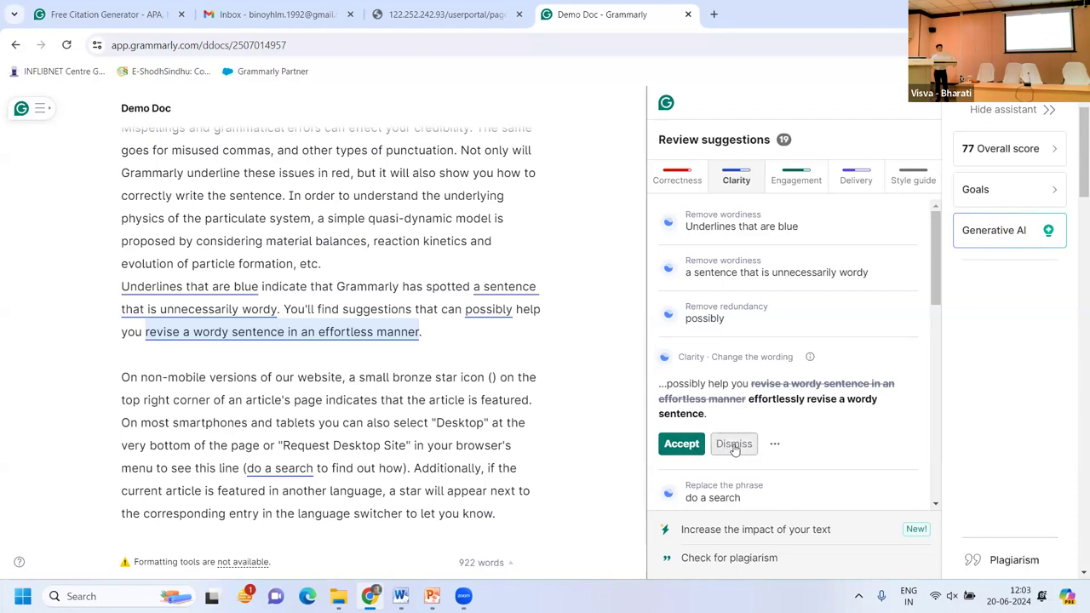
pyautogui.click(682, 444)
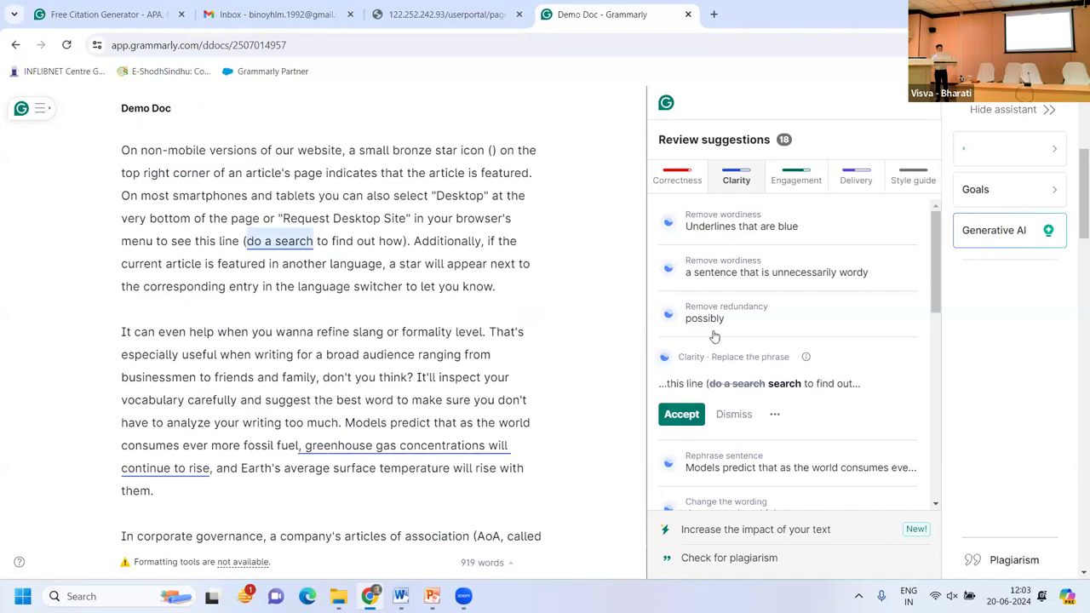
# Show Engagement suggestions and read why 'inspect your vocabulary carefully' should become 'scrutinize your vocabulary'.
pyautogui.click(787, 182)
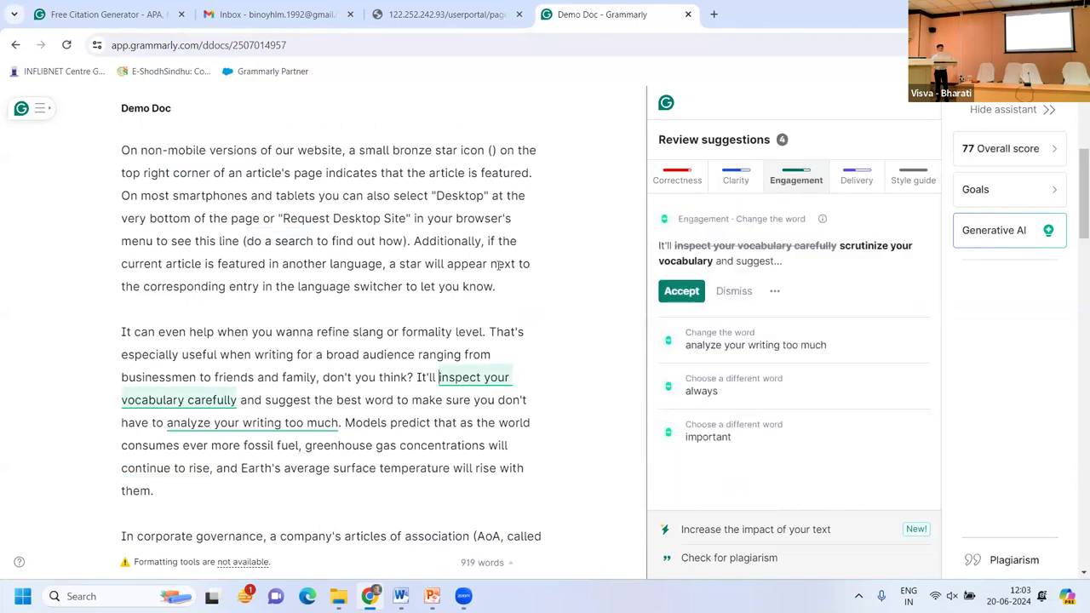
pyautogui.scroll(-1, 495, 255)
pyautogui.click(438, 344)
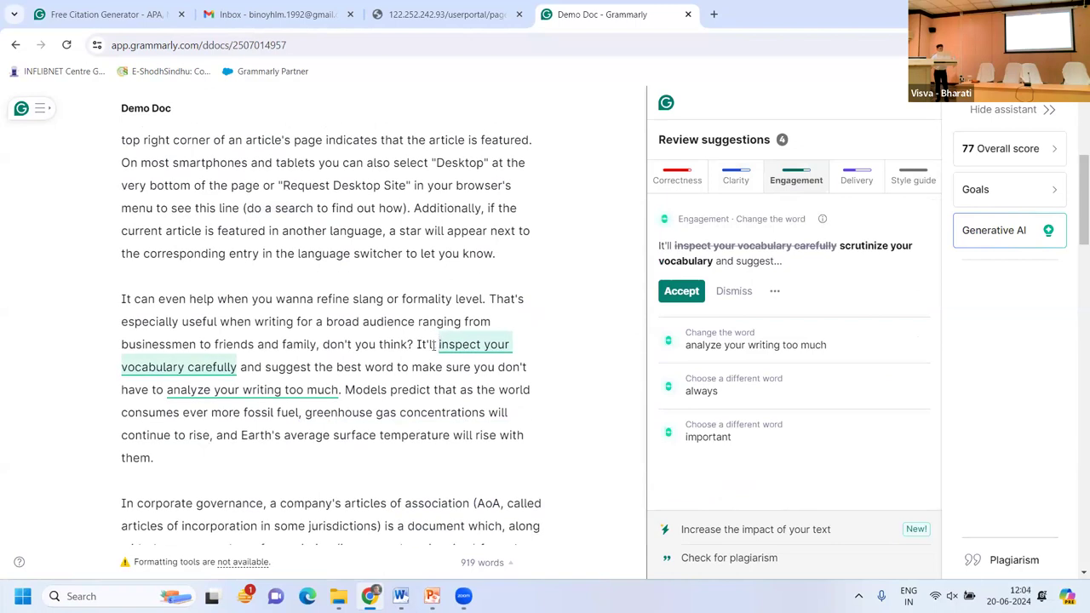
pyautogui.moveTo(438, 344); pyautogui.dragTo(239, 366)
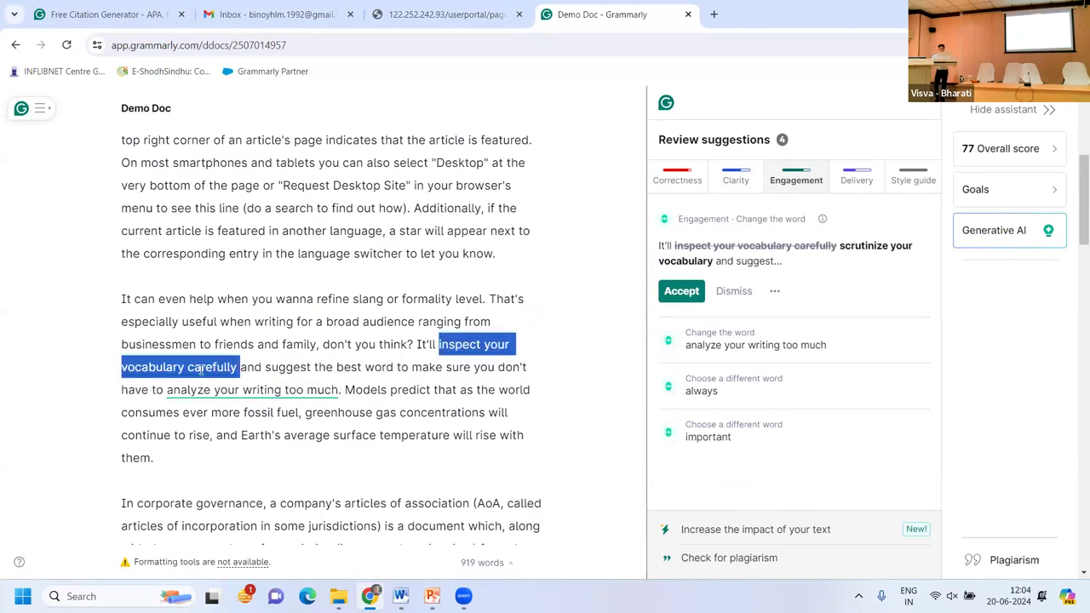
pyautogui.click(490, 344)
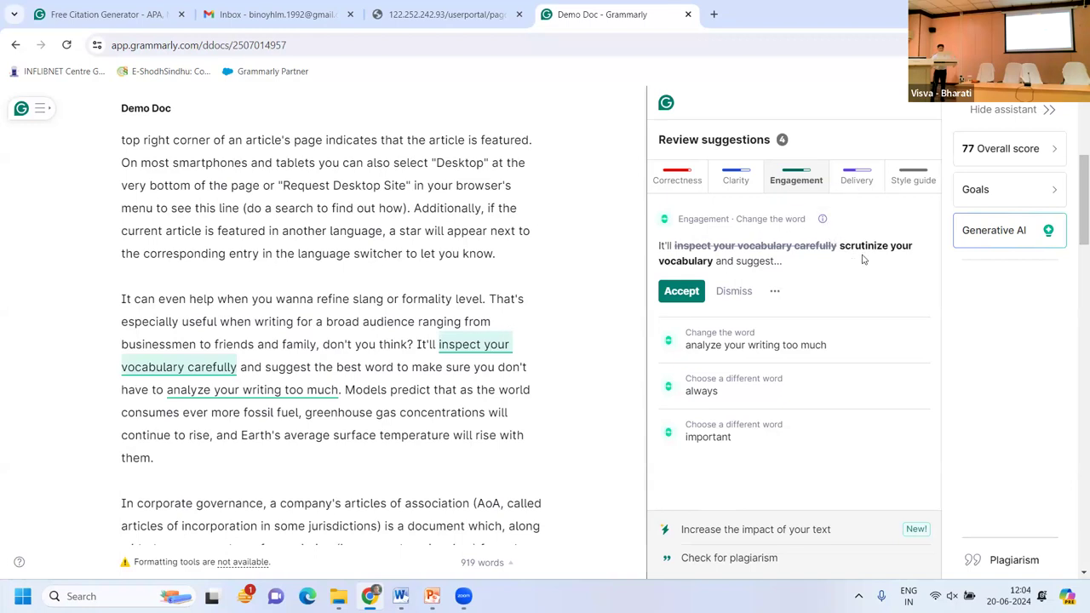
pyautogui.click(822, 220)
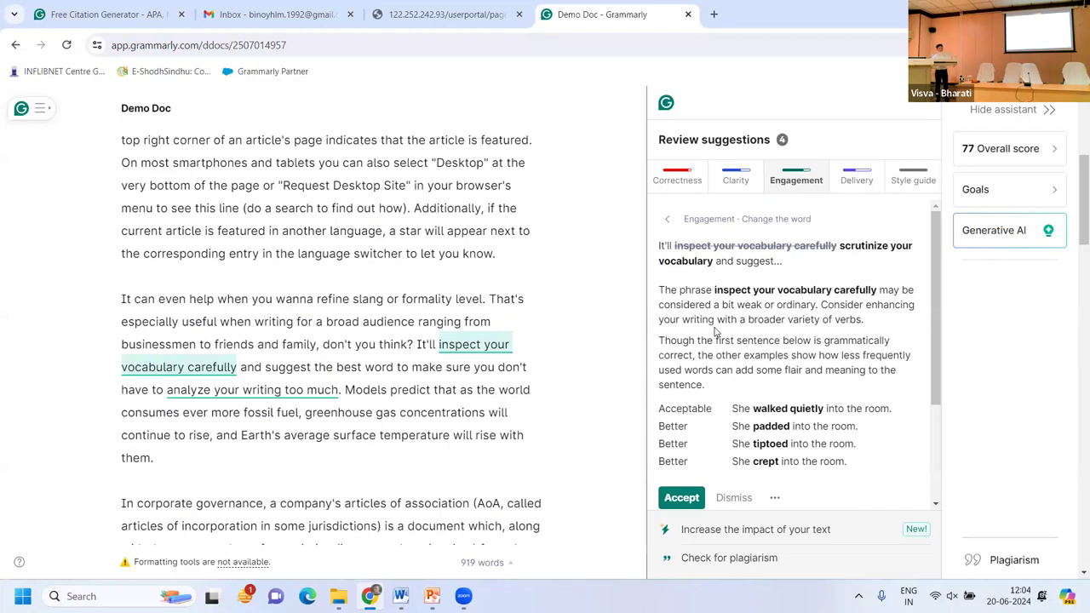
pyautogui.click(667, 224)
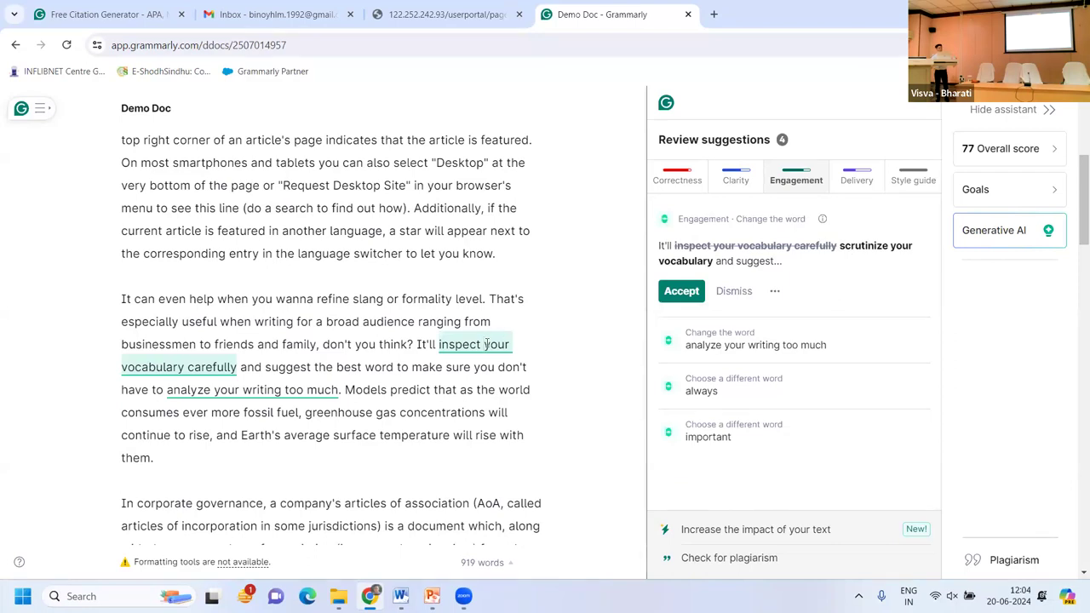
pyautogui.click(486, 344)
pyautogui.click(681, 291)
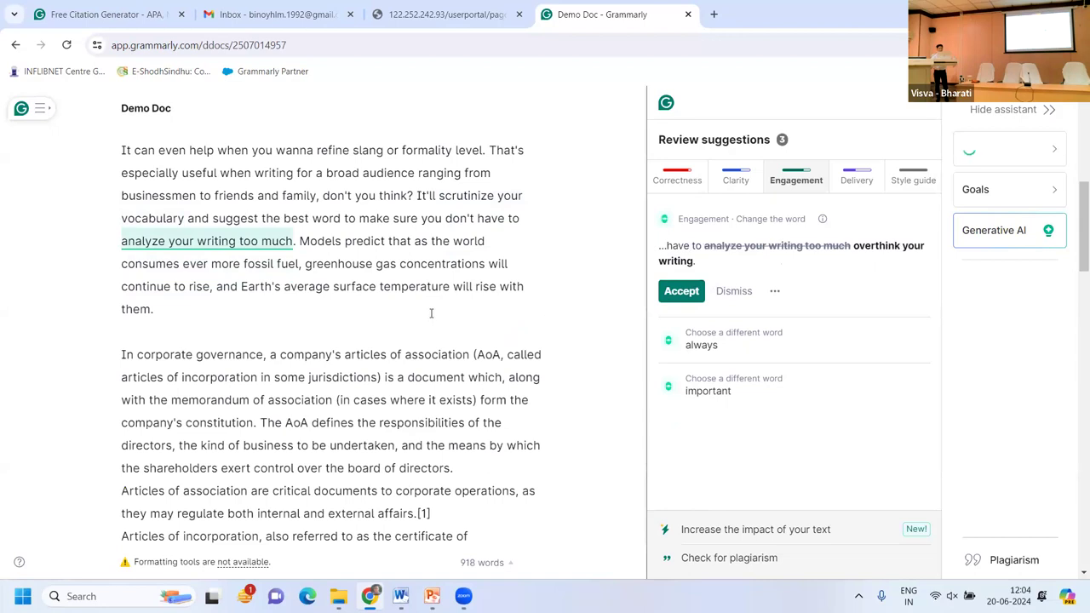
pyautogui.scroll(3, 428, 314)
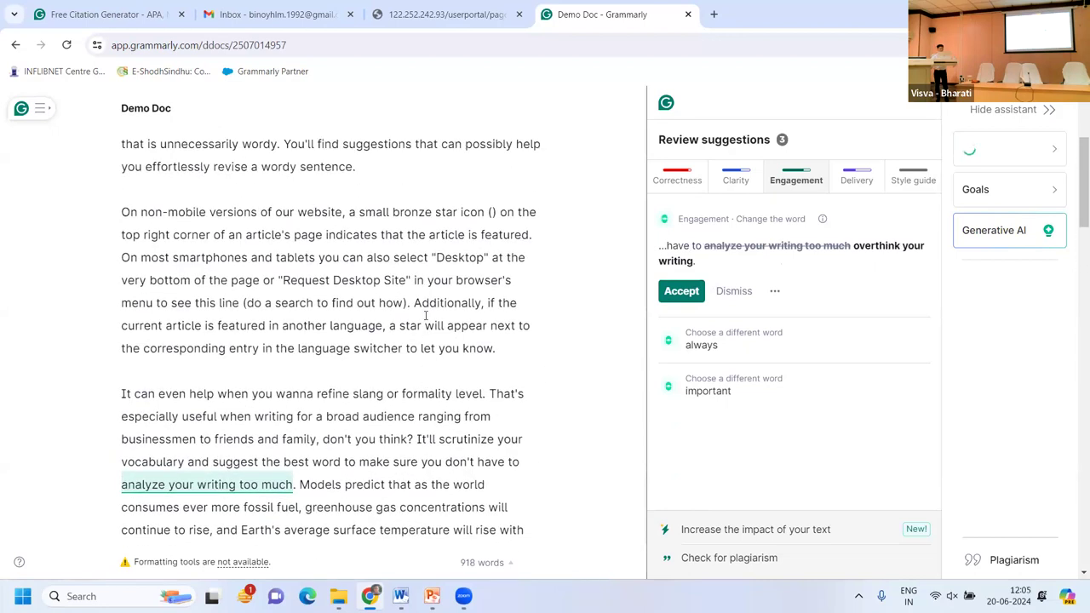
pyautogui.scroll(1, 406, 328)
pyautogui.scroll(1, 406, 328)
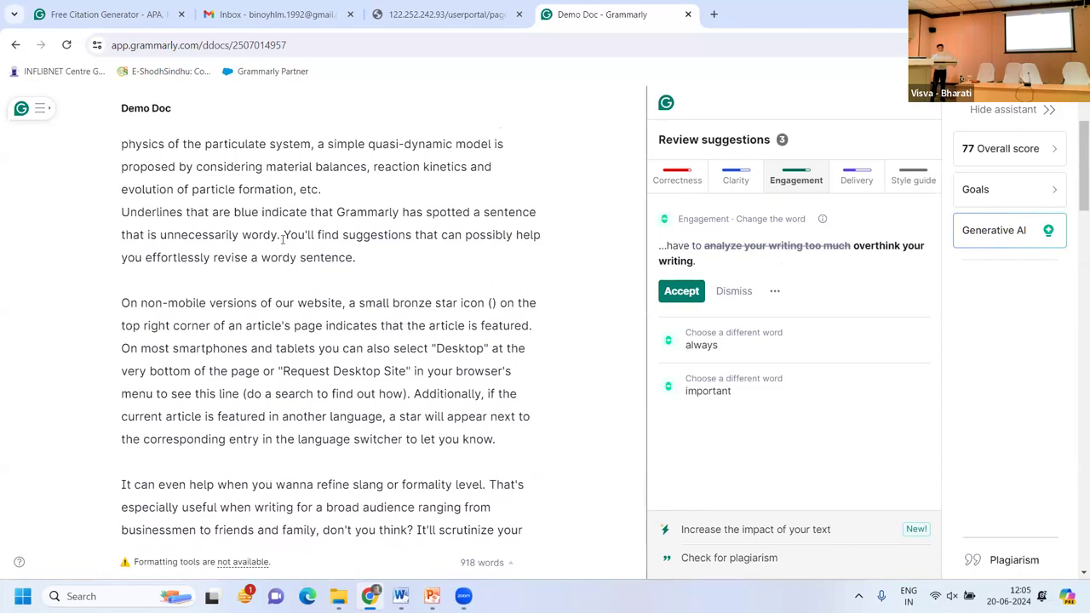
pyautogui.doubleClick(288, 211)
pyautogui.click(330, 213)
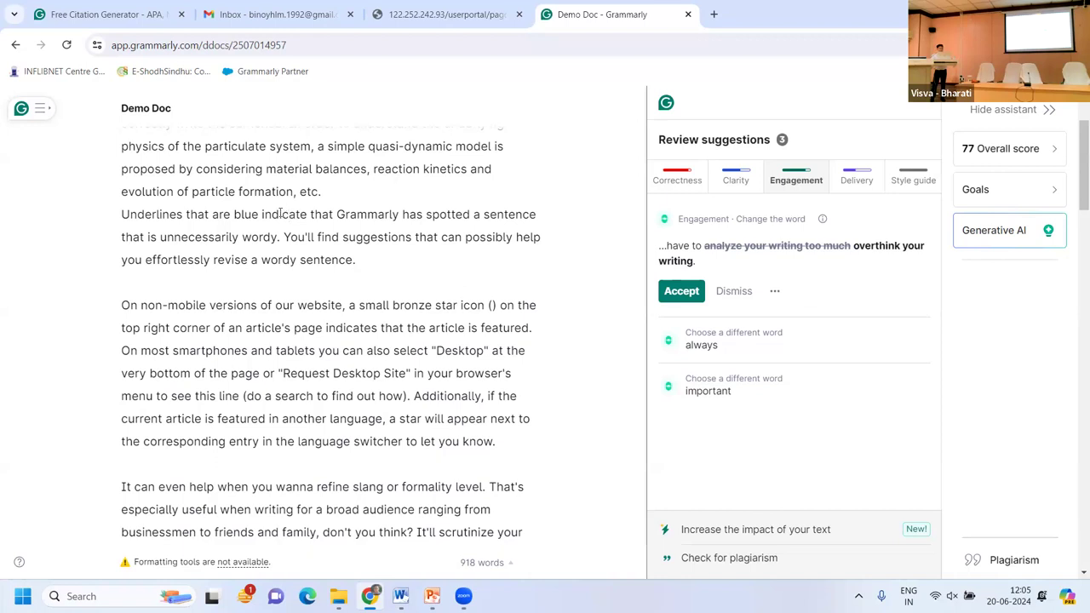
# Replace 'indicate' with its synonym 'signify'.
pyautogui.doubleClick(282, 214)
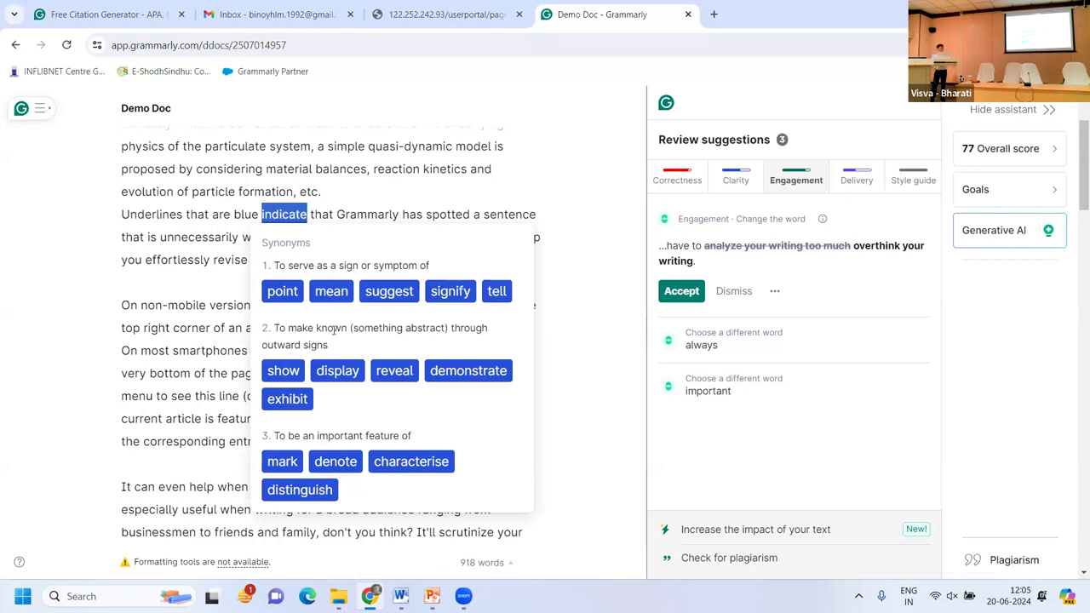
pyautogui.scroll(-1, 332, 328)
pyautogui.scroll(1, 333, 332)
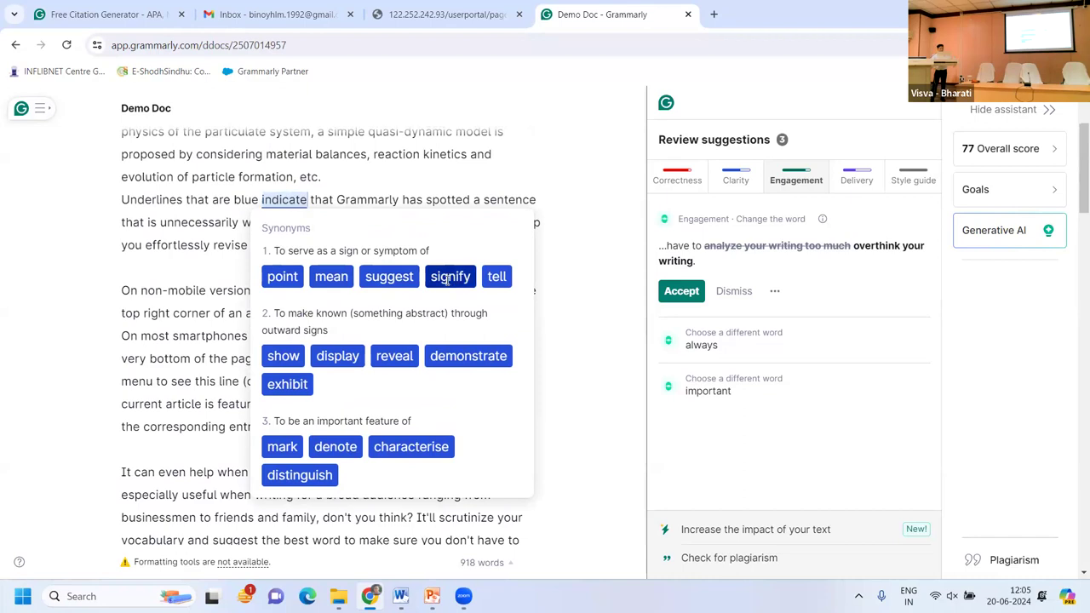
pyautogui.click(449, 277)
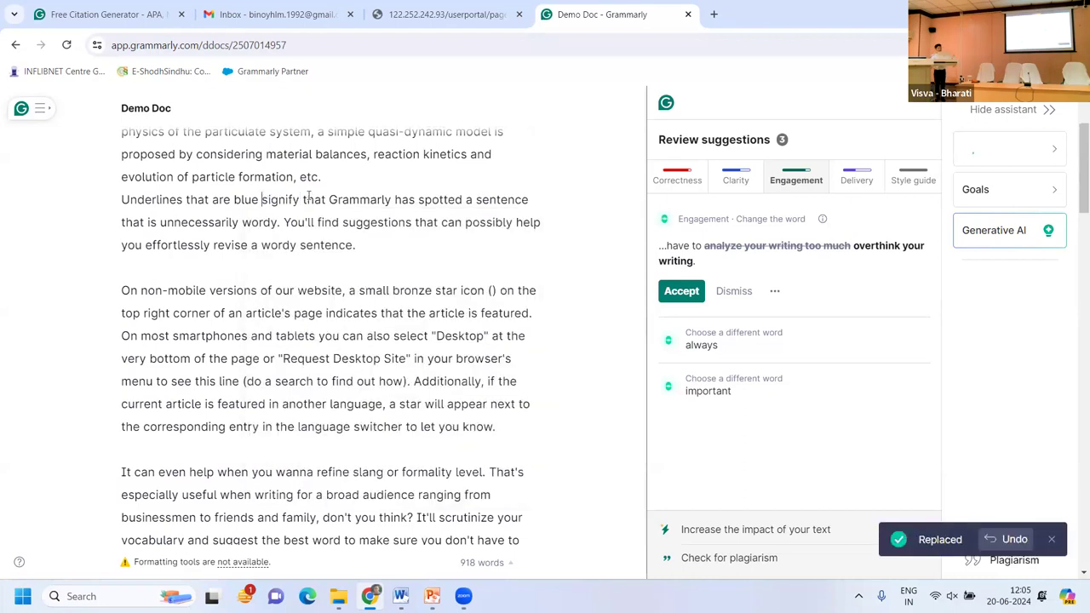
# Replace 'wordy' with its synonym 'protracted'.
pyautogui.scroll(-1, 298, 272)
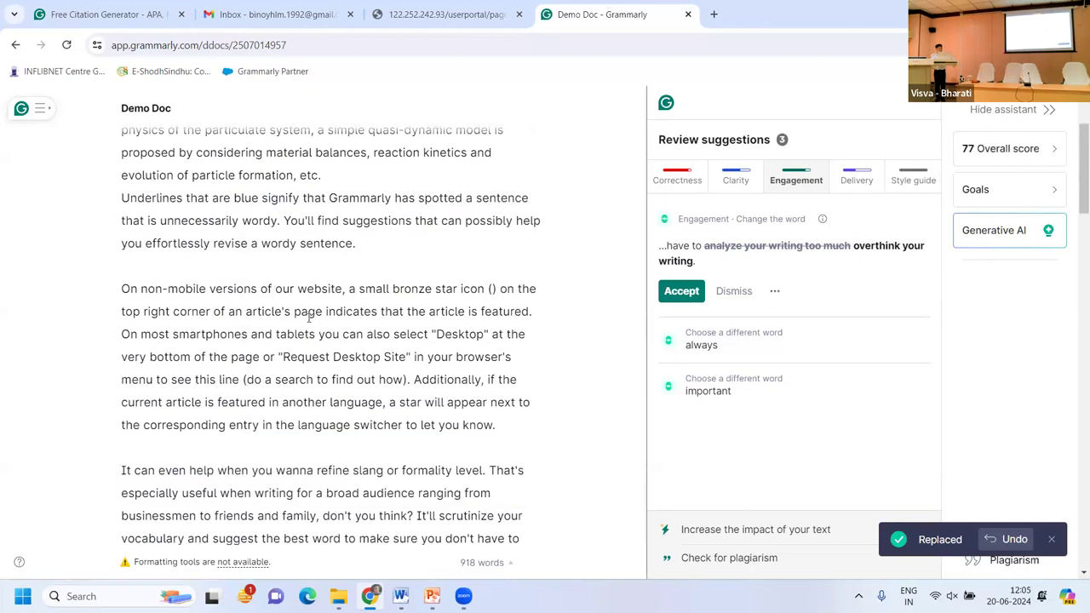
pyautogui.doubleClick(288, 239)
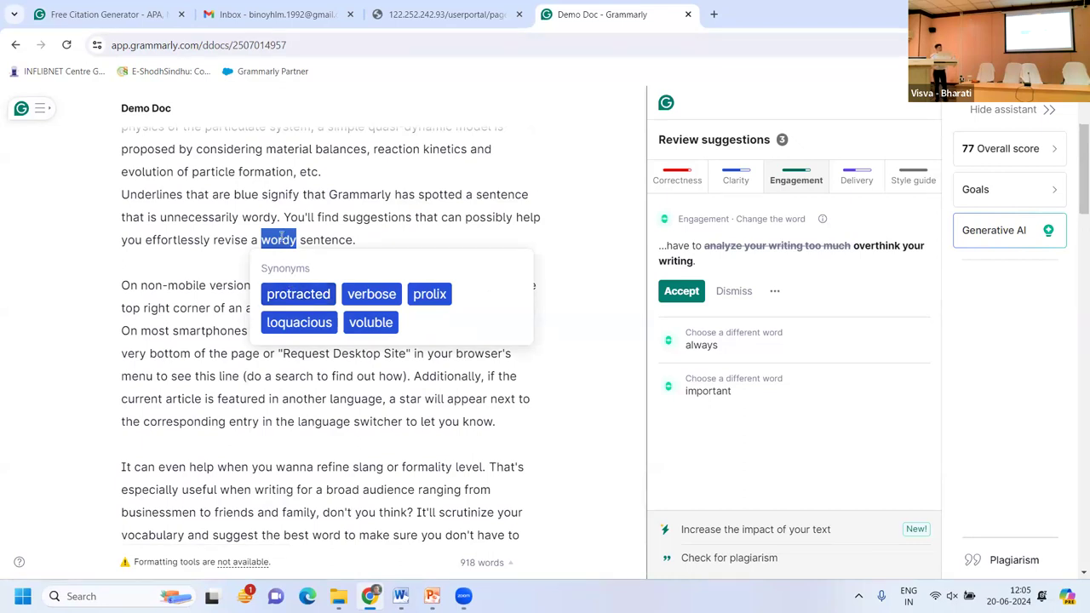
pyautogui.click(329, 294)
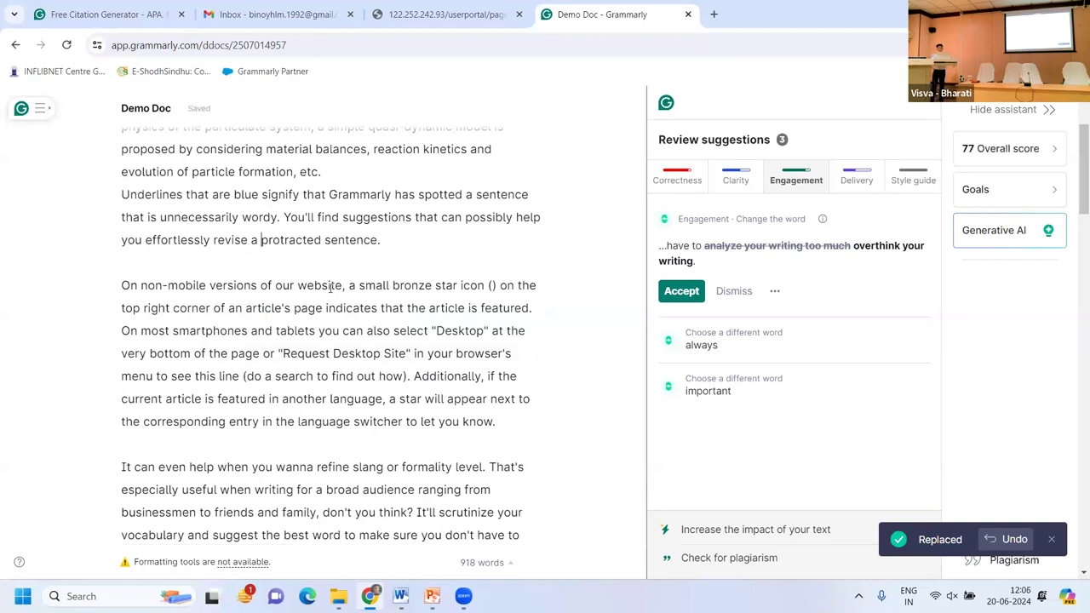
# Review the Delivery split-infinitive explanation and accept 'show you how to write the sentence correctly'.
pyautogui.click(849, 176)
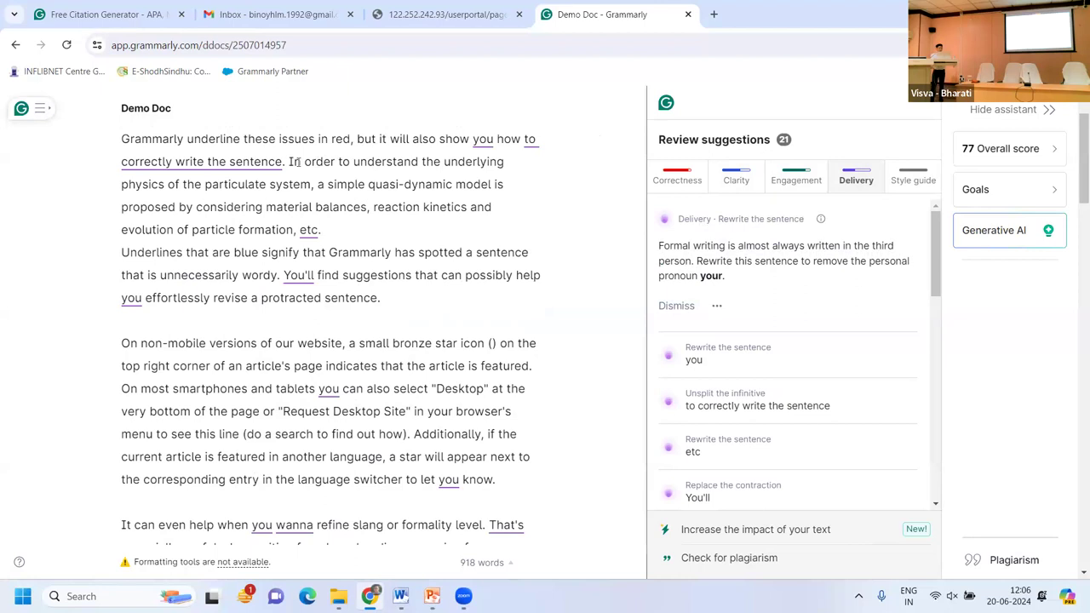
pyautogui.click(242, 161)
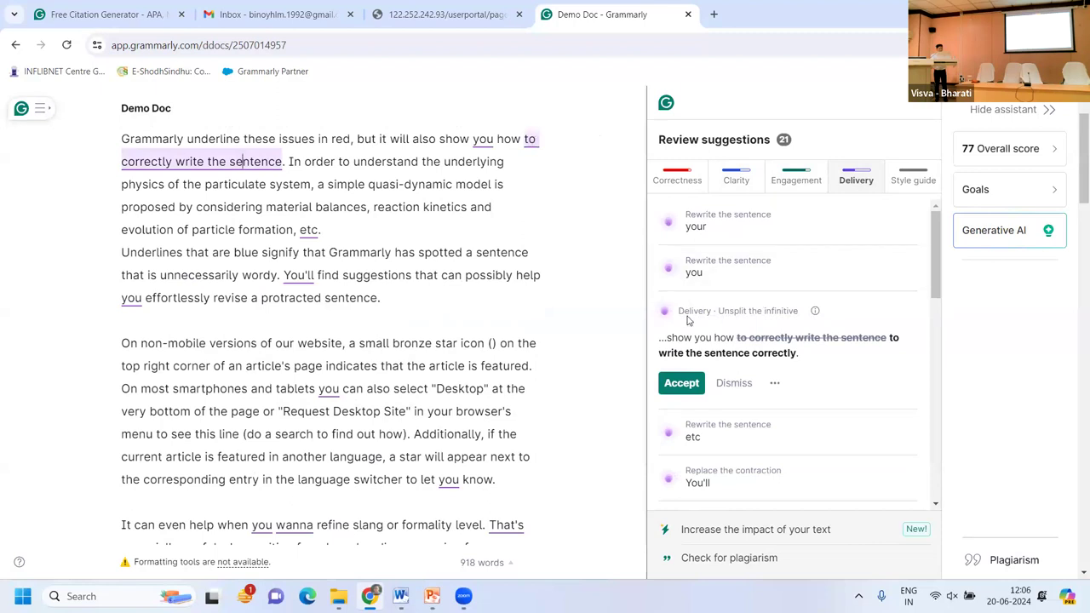
pyautogui.click(816, 314)
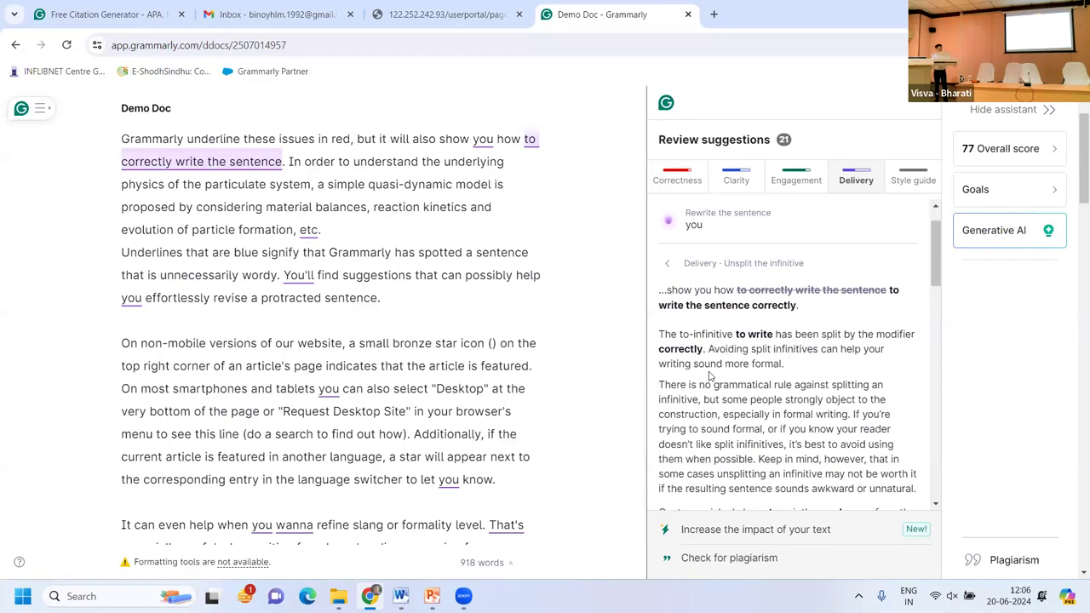
pyautogui.click(670, 264)
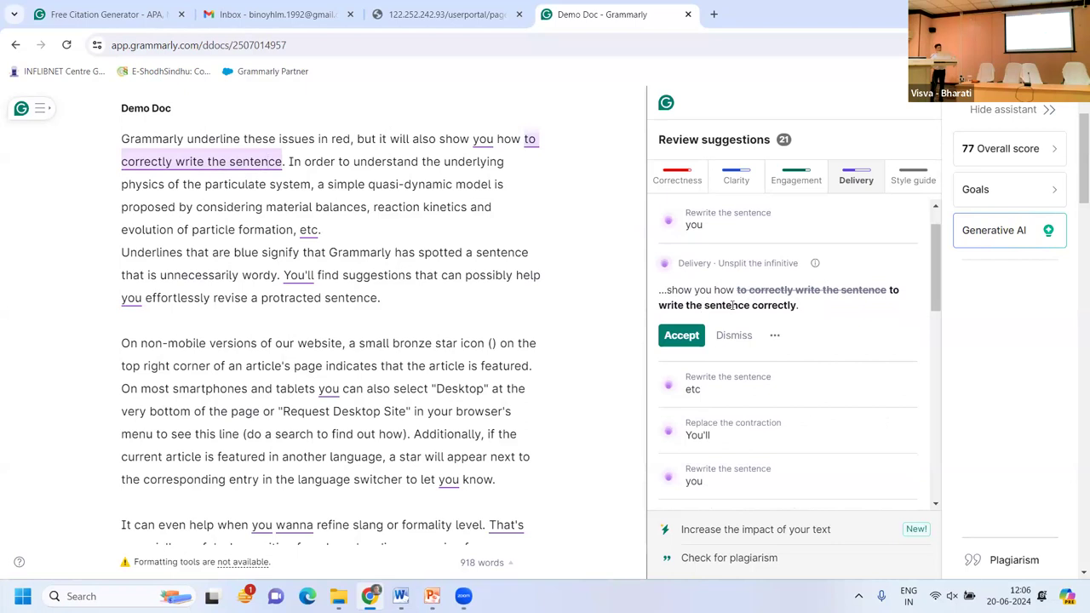
pyautogui.click(689, 336)
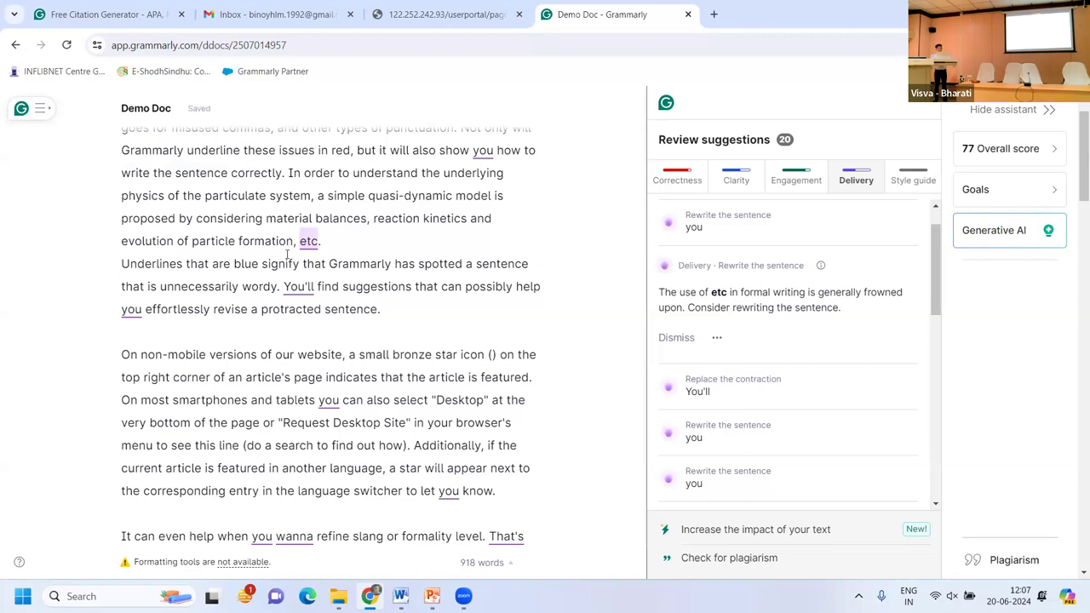
pyautogui.scroll(-2, 328, 305)
pyautogui.scroll(3, 328, 305)
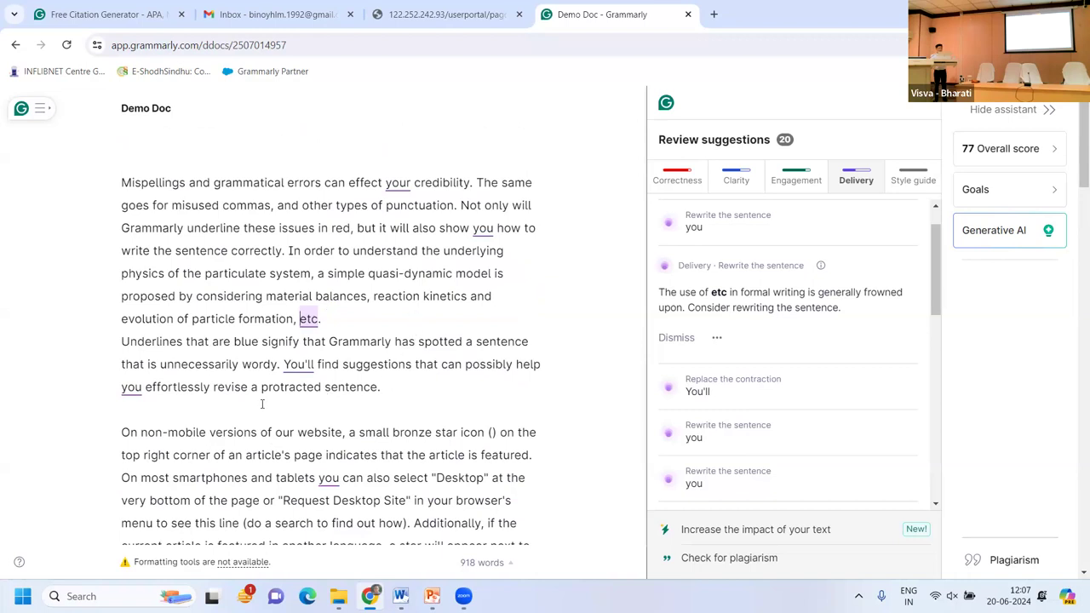
pyautogui.scroll(-5, 263, 409)
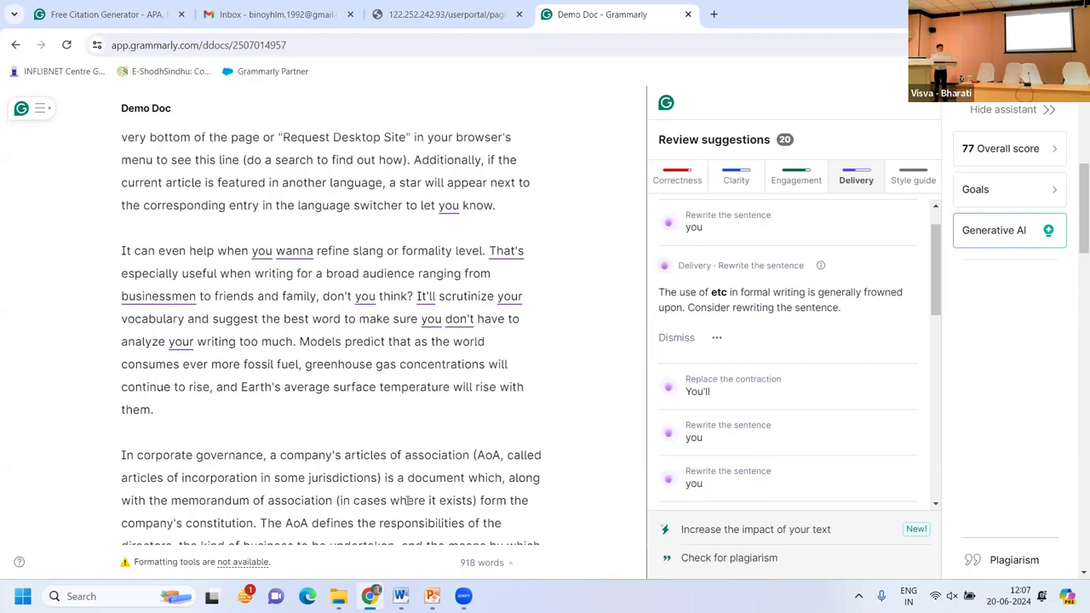
pyautogui.scroll(5, 264, 426)
# Place the cursor on the empty line after 'protracted sentence.' and bring up the Generative AI prompt box.
pyautogui.click(166, 410)
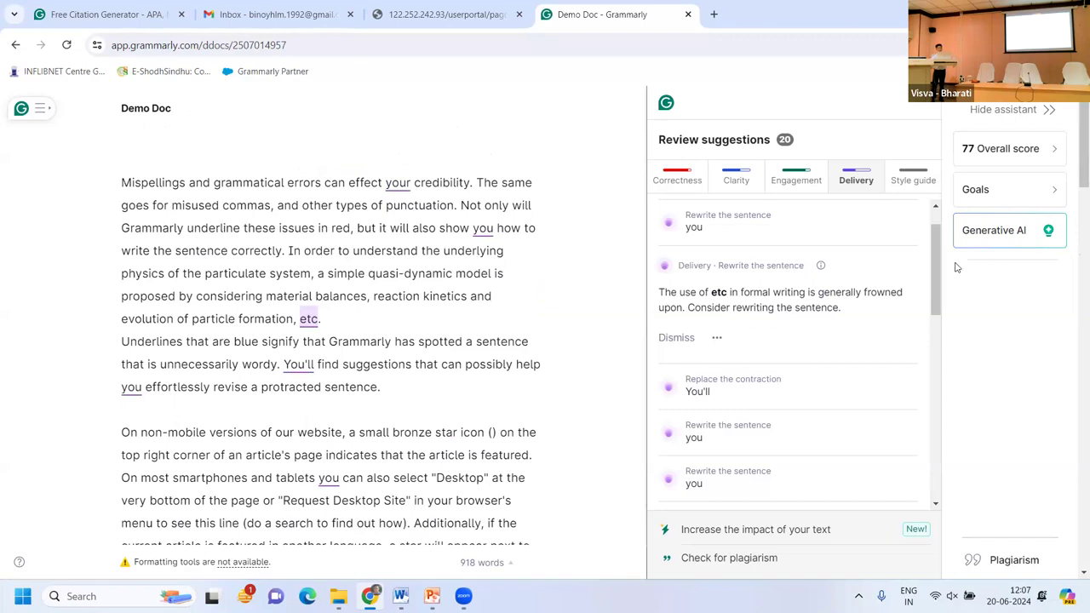
pyautogui.click(994, 237)
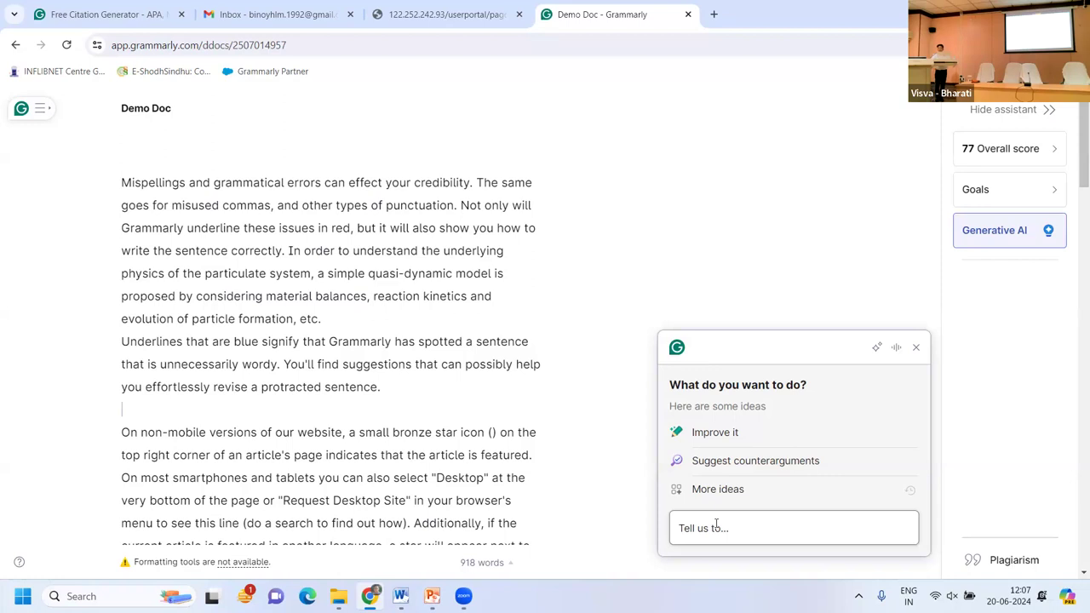
pyautogui.click(715, 524)
pyautogui.click(699, 528)
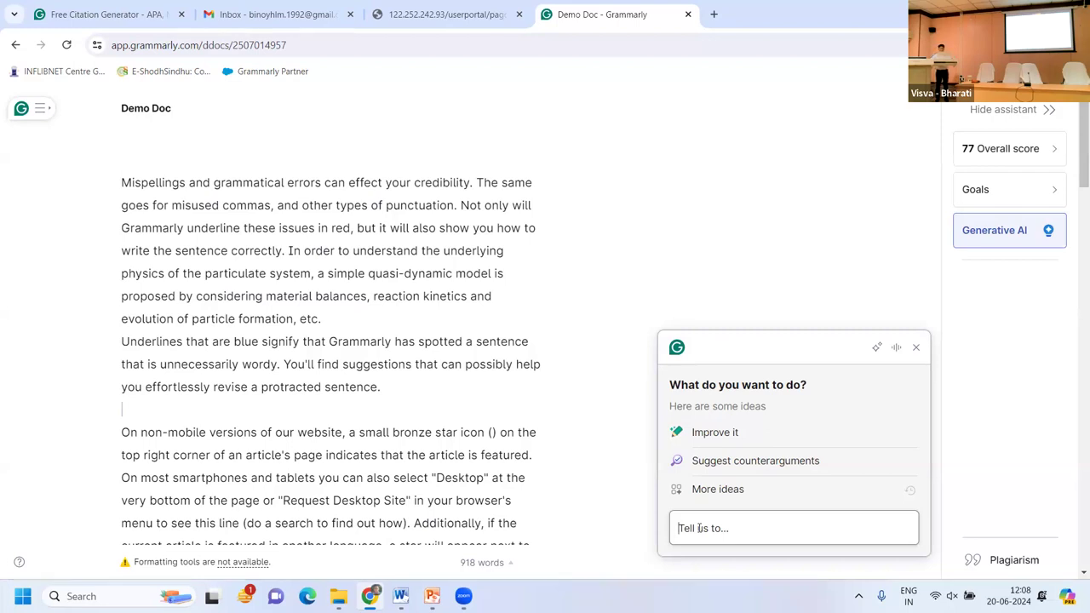
# Ask Generative AI to 'Write about impact on Social Media' and review the draft.
pyautogui.write('Write')
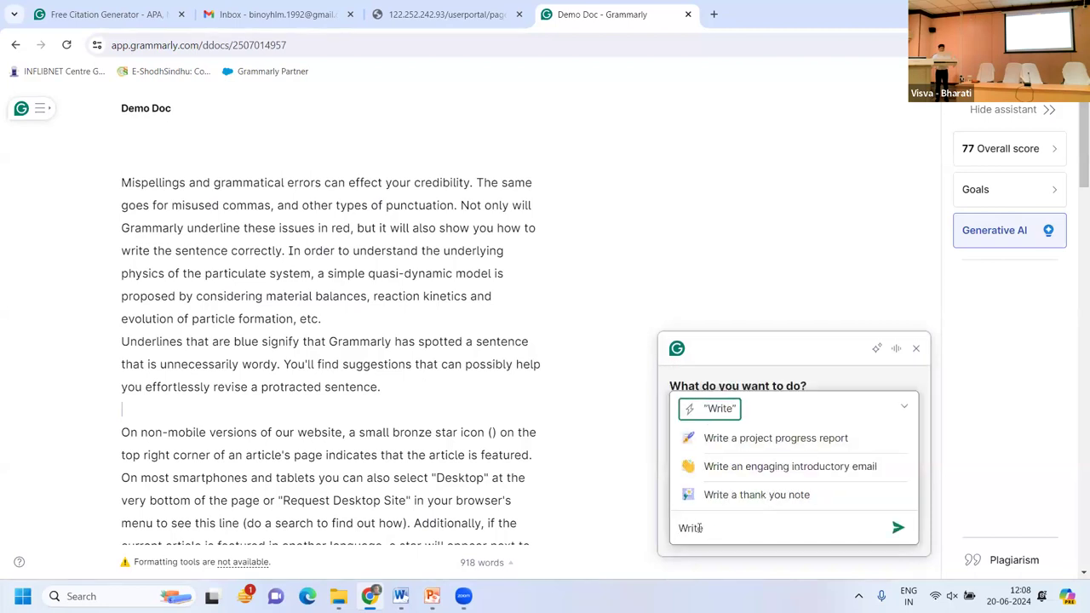
pyautogui.write(' about impact ')
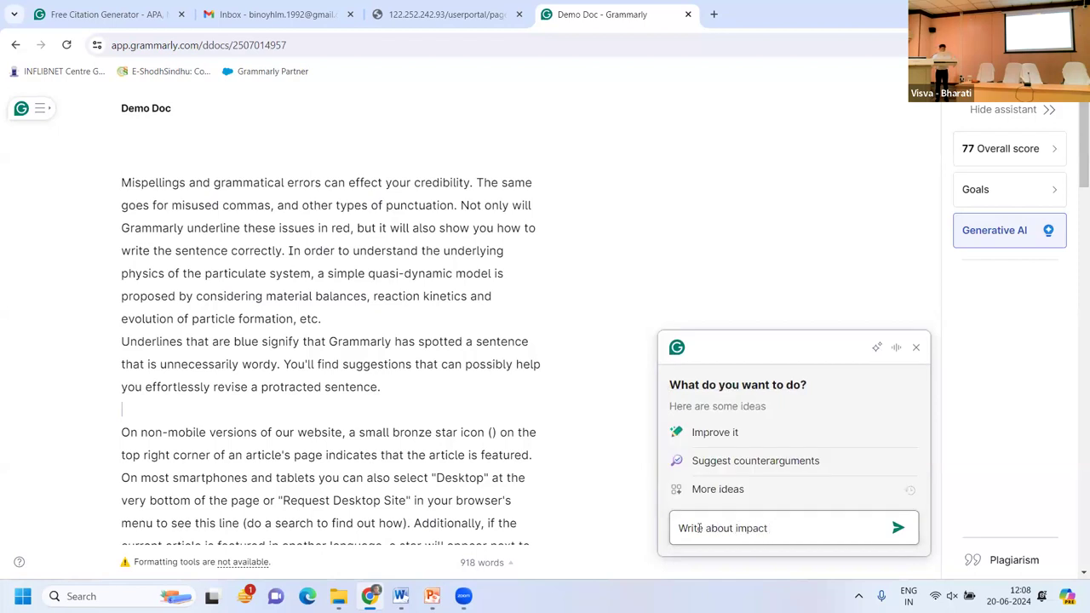
pyautogui.write('on Social Media')
pyautogui.press('Return')
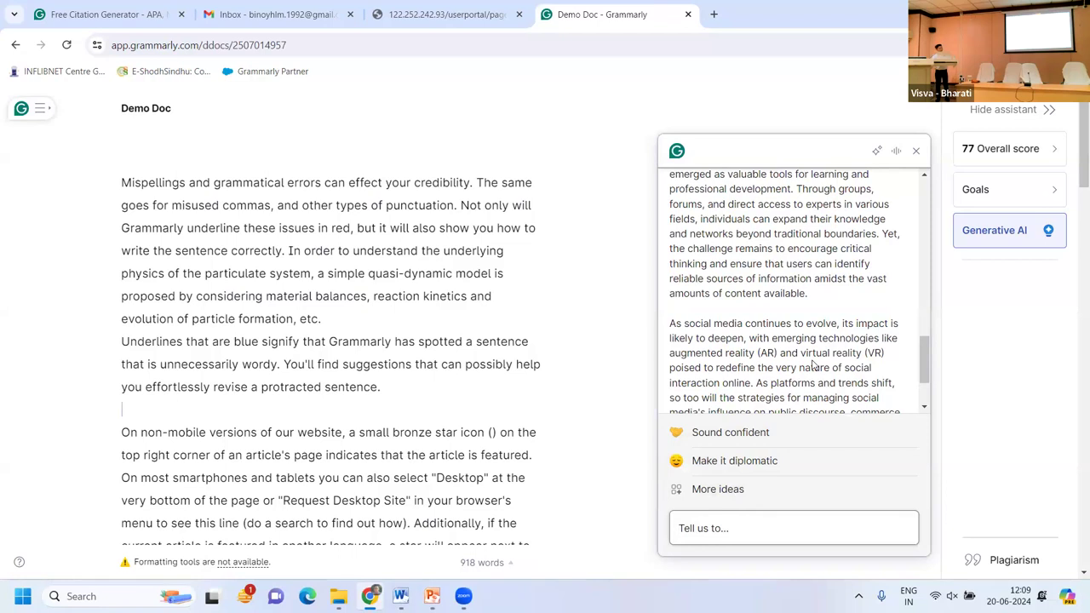
pyautogui.scroll(-2, 814, 365)
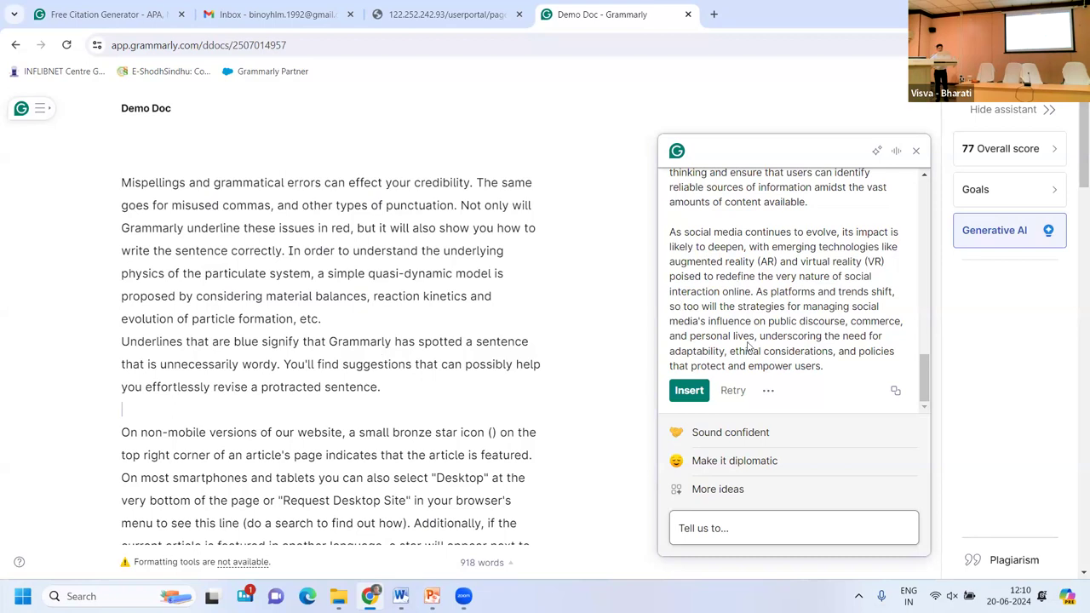
# Insert the AI-generated social media impact passage into Demo Doc and close the AI card.
pyautogui.scroll(3, 749, 346)
pyautogui.scroll(6, 748, 345)
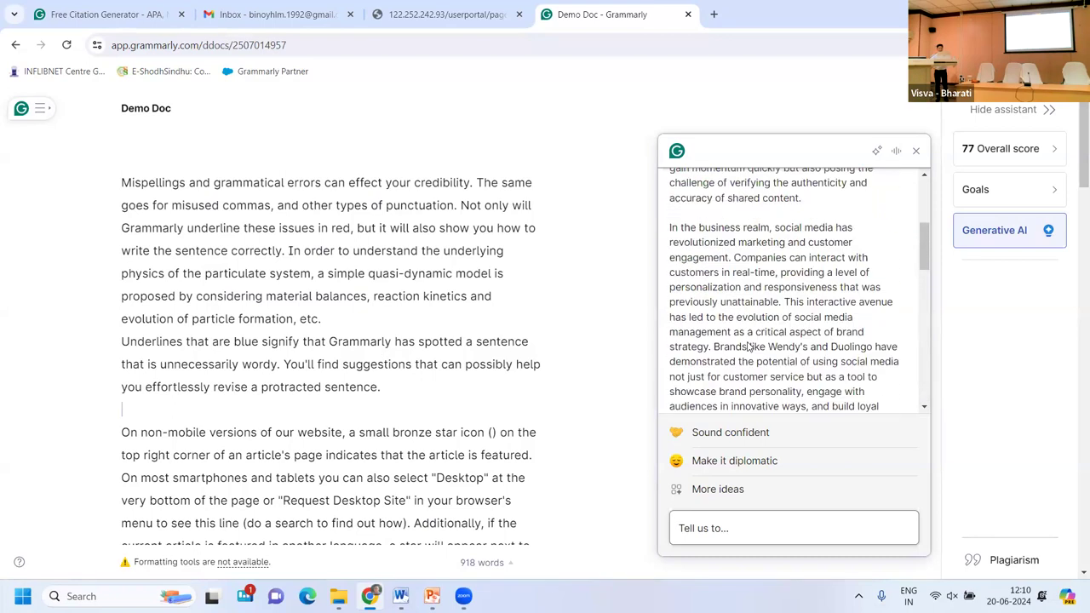
pyautogui.scroll(-8, 678, 400)
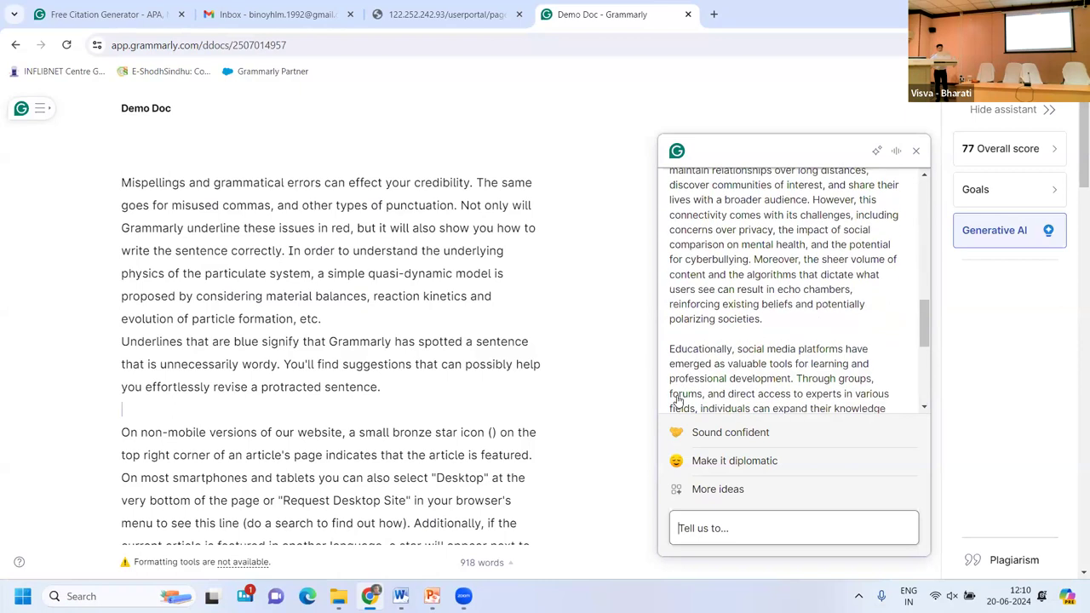
pyautogui.scroll(-3, 678, 400)
pyautogui.click(689, 390)
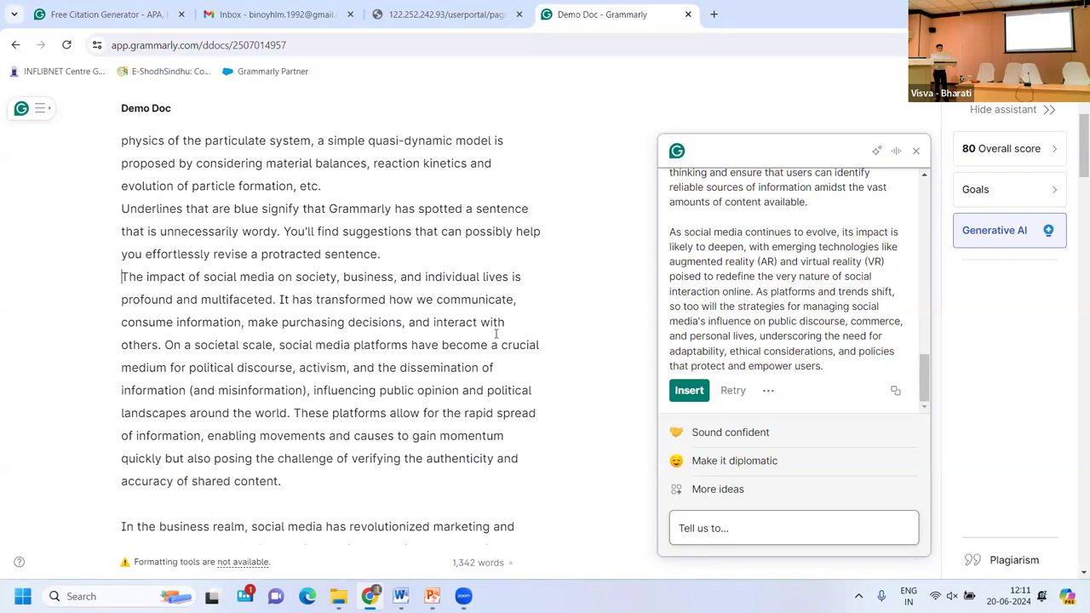
pyautogui.click(913, 151)
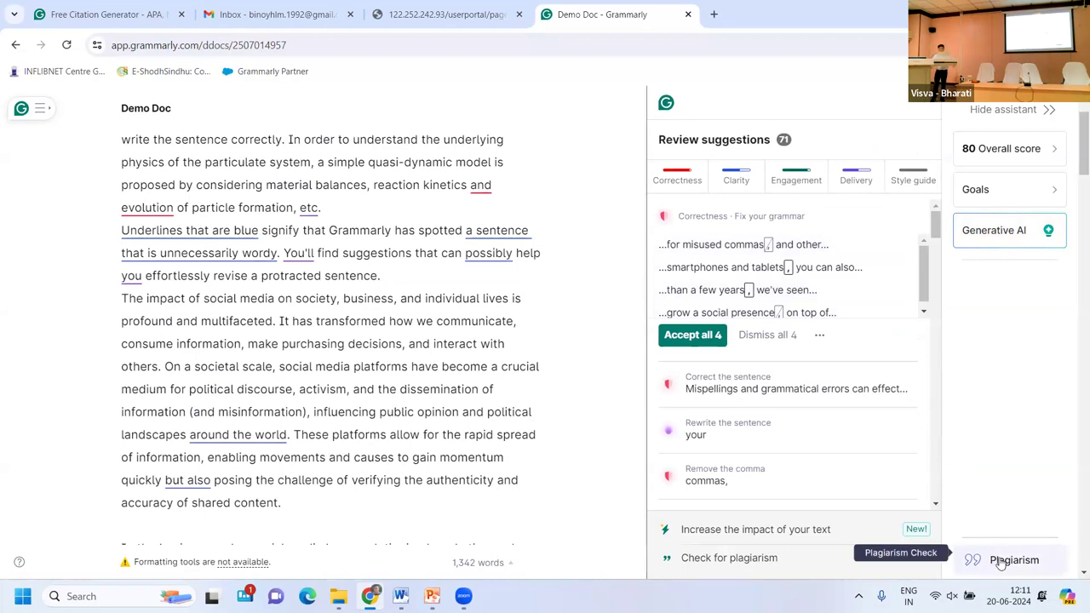
# Run a plagiarism check on Demo Doc and review the 58% match results.
pyautogui.click(1002, 563)
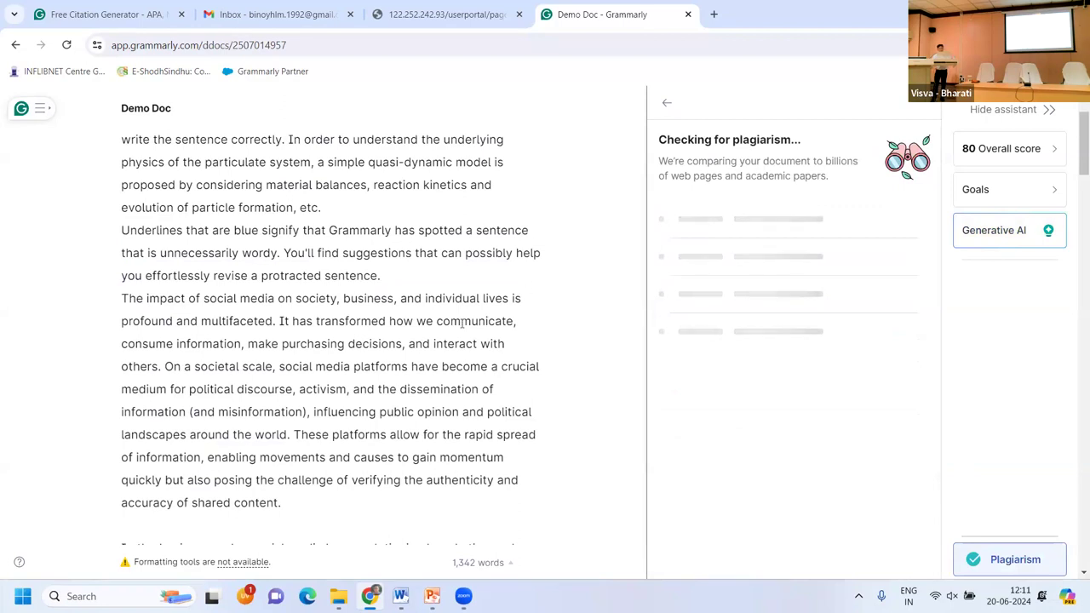
pyautogui.scroll(-10, 462, 322)
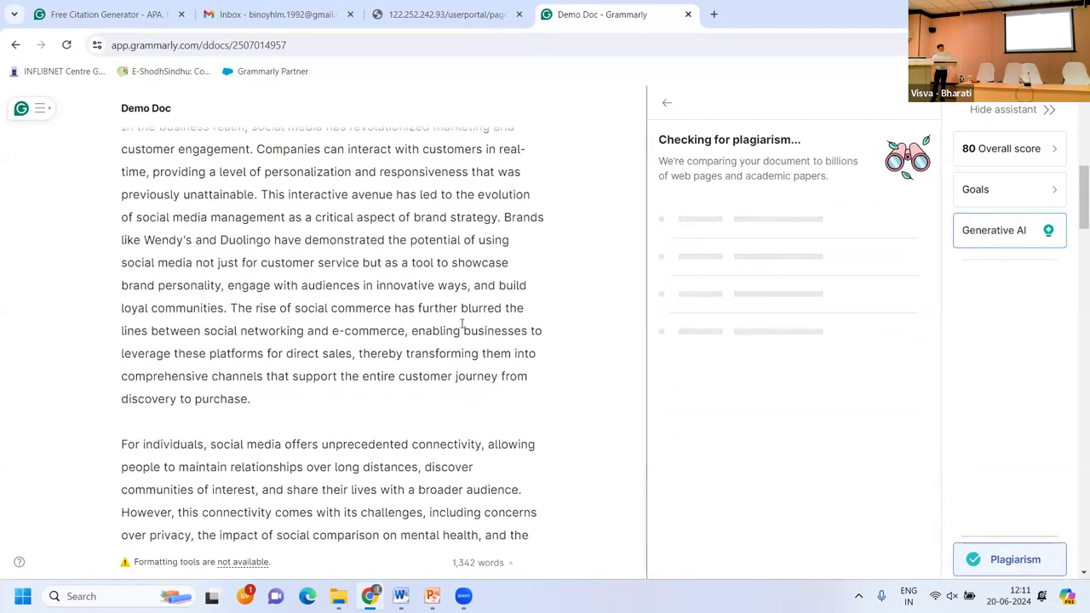
pyautogui.scroll(-4, 461, 323)
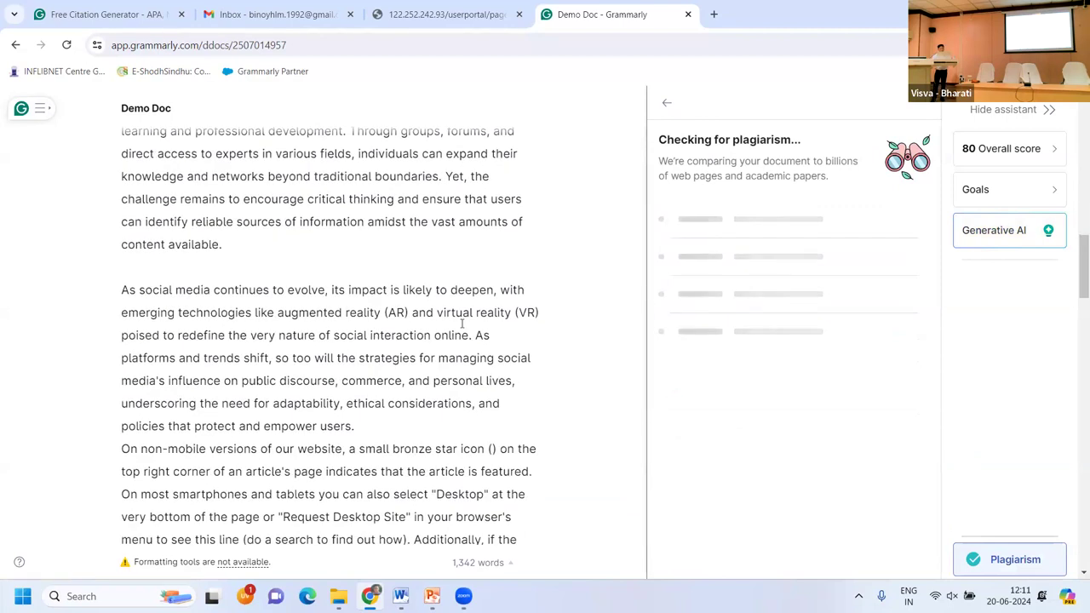
pyautogui.scroll(-1, 462, 323)
pyautogui.scroll(-1, 462, 323)
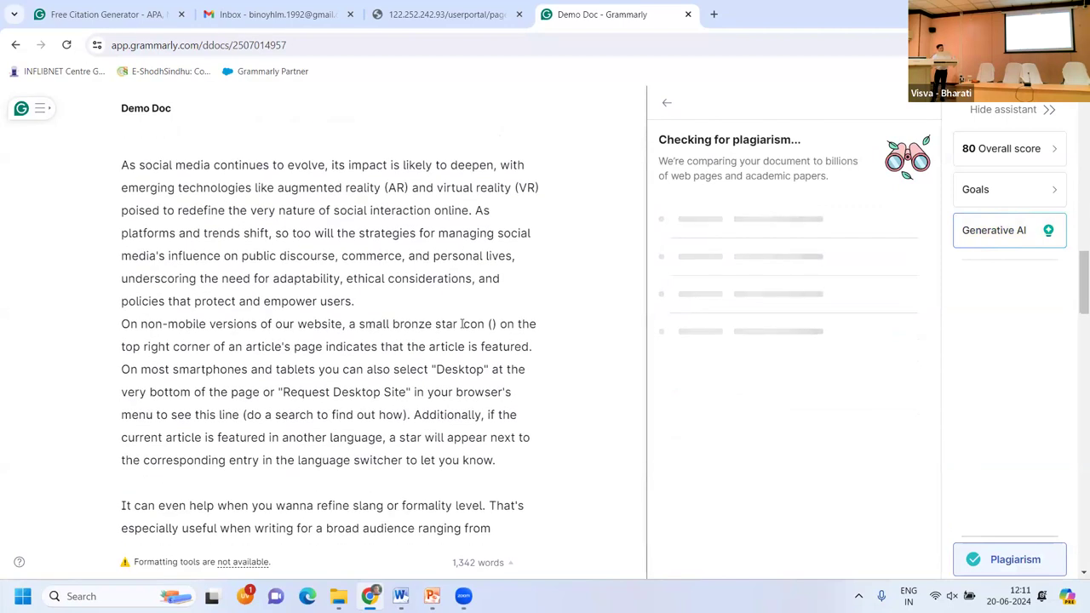
pyautogui.scroll(-3, 462, 324)
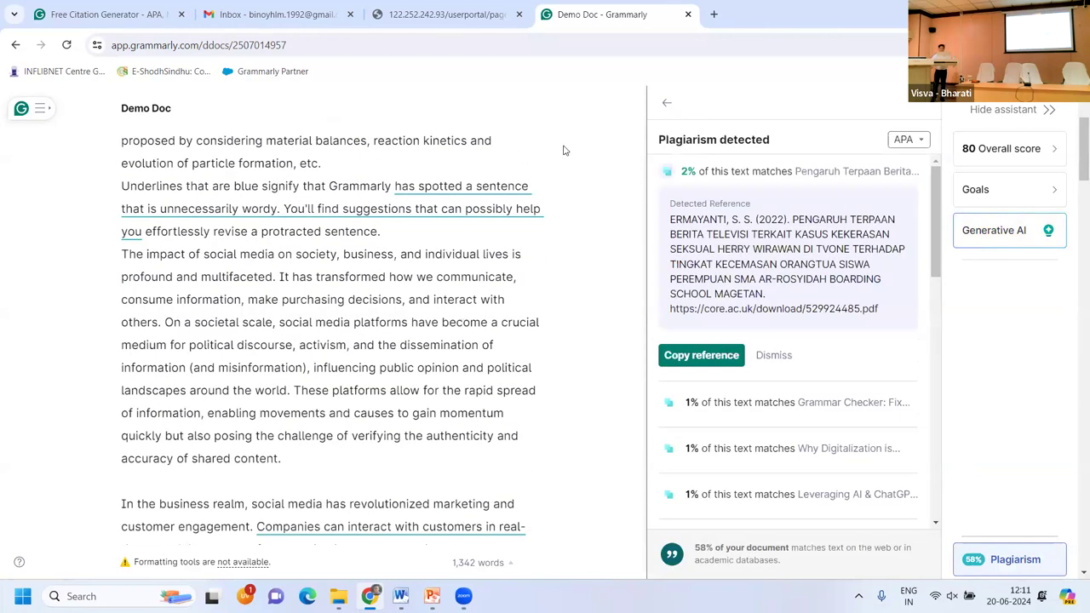
# Show the matching source for the underlined passage about wordy sentences.
pyautogui.click(444, 185)
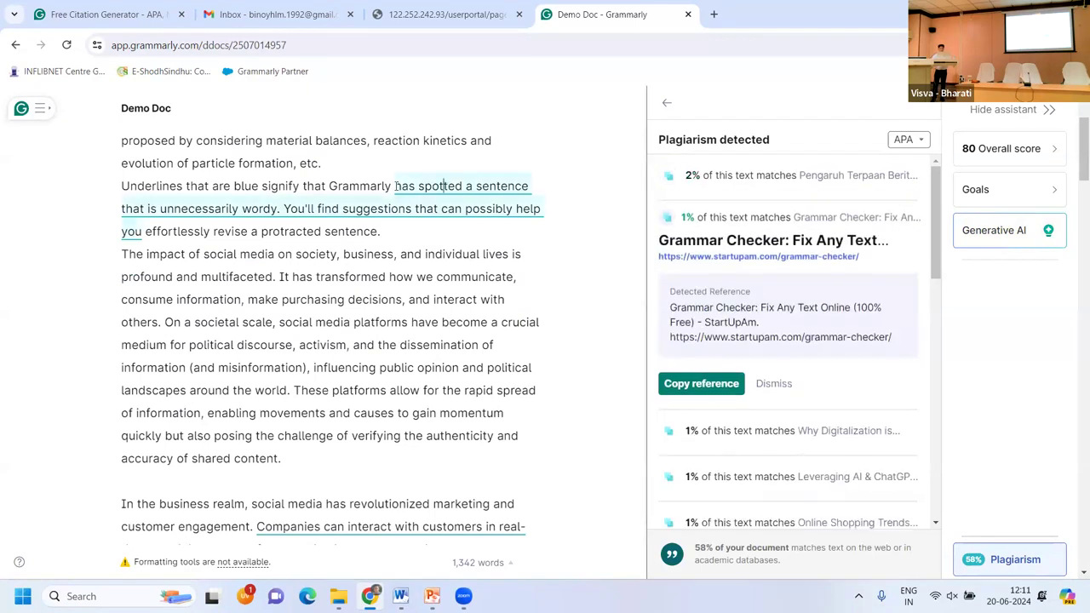
pyautogui.moveTo(394, 185); pyautogui.dragTo(145, 229)
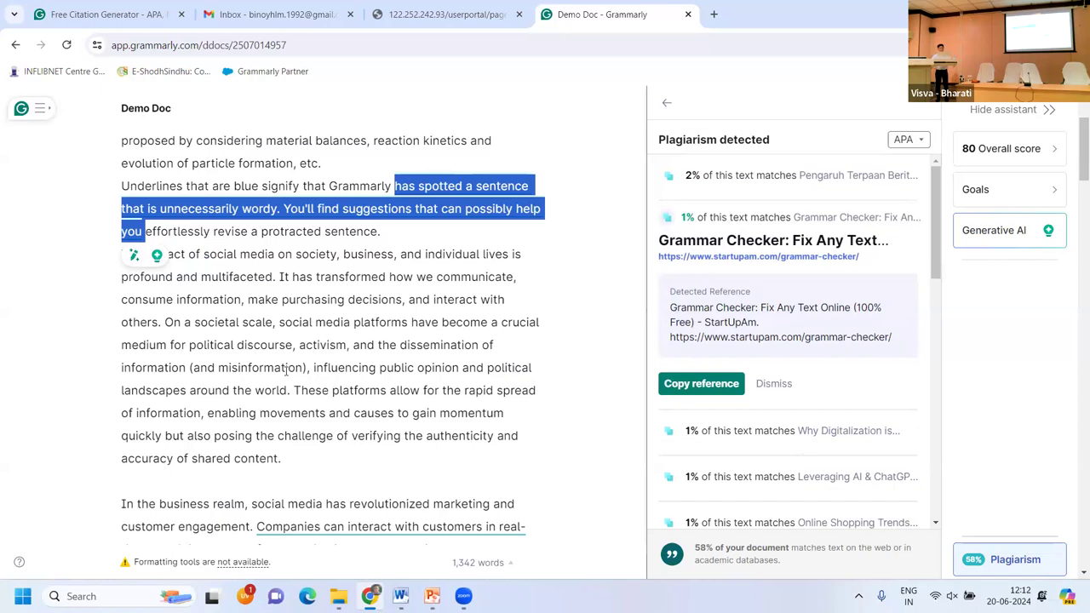
pyautogui.scroll(-8, 285, 371)
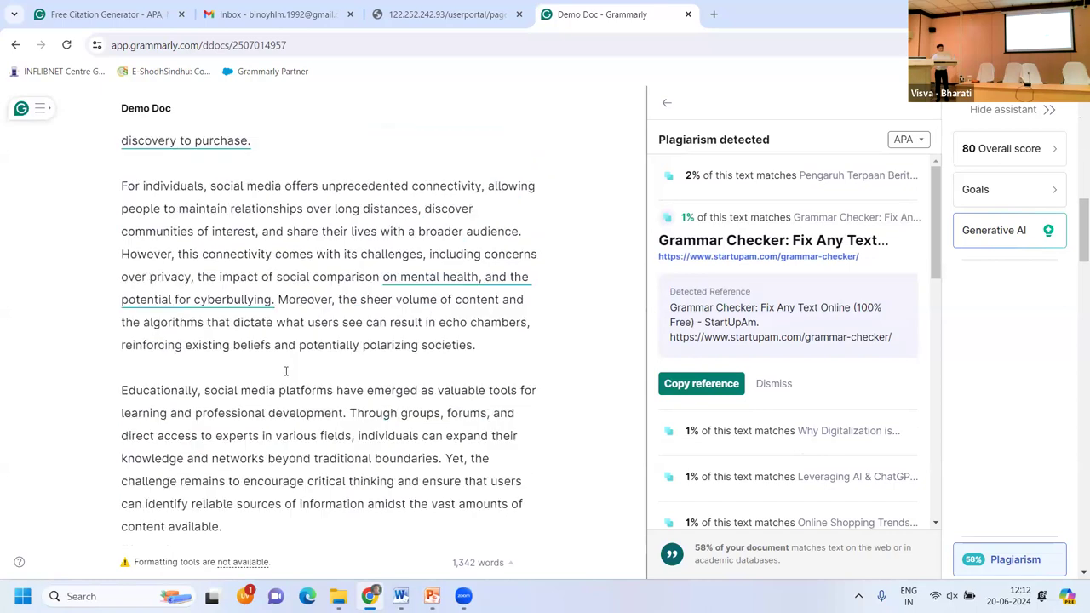
pyautogui.scroll(-10, 286, 372)
pyautogui.scroll(-6, 285, 372)
pyautogui.scroll(4, 106, 219)
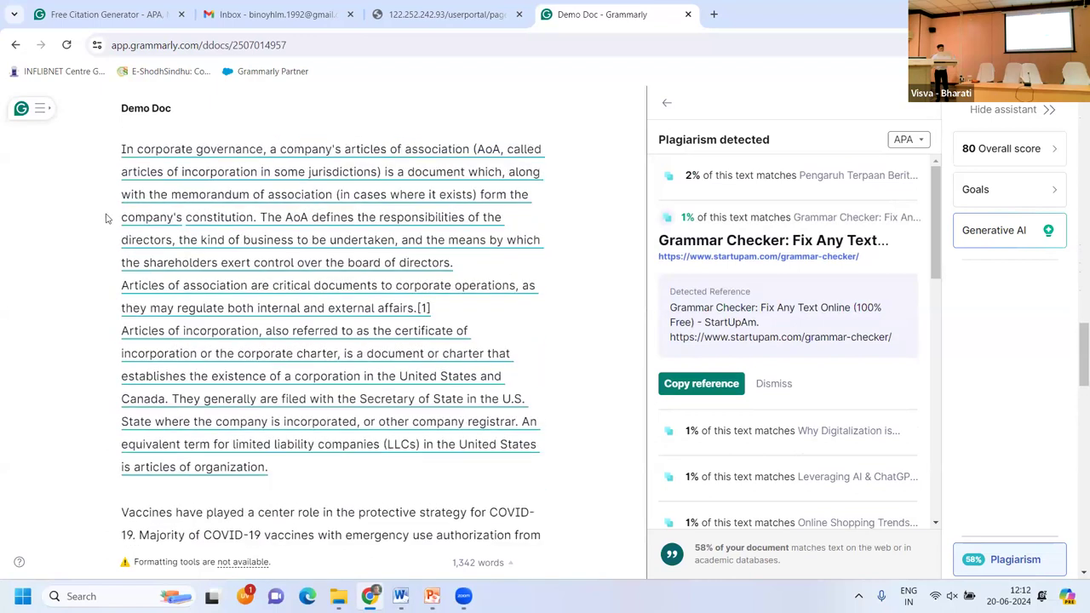
# Select the corporate governance paragraph, then clear the selection.
pyautogui.click(122, 151)
pyautogui.moveTo(334, 362); pyautogui.dragTo(394, 459)
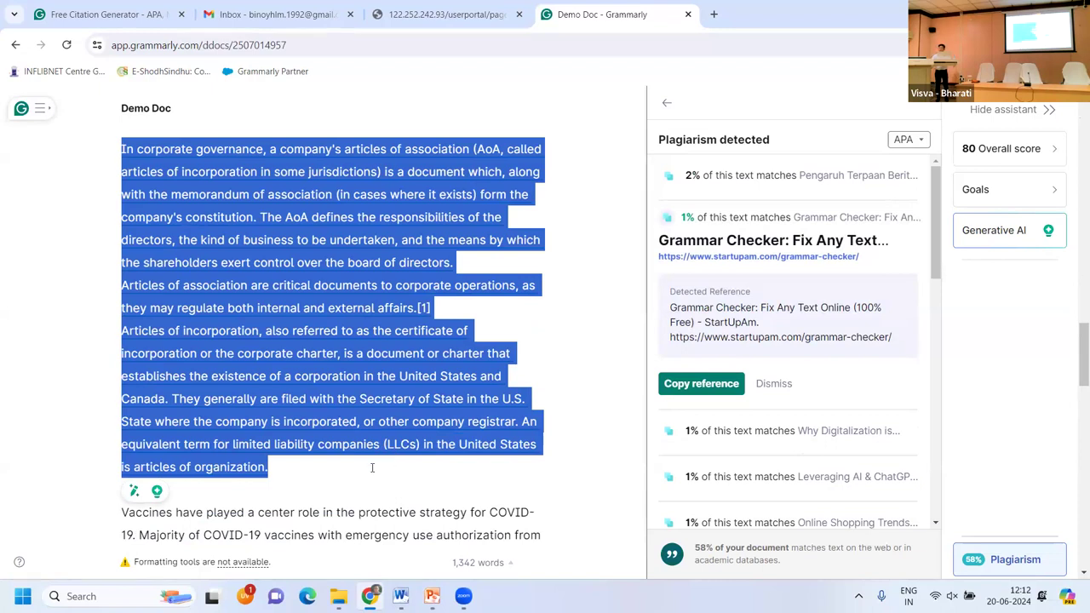
pyautogui.click(372, 467)
pyautogui.scroll(-5, 370, 464)
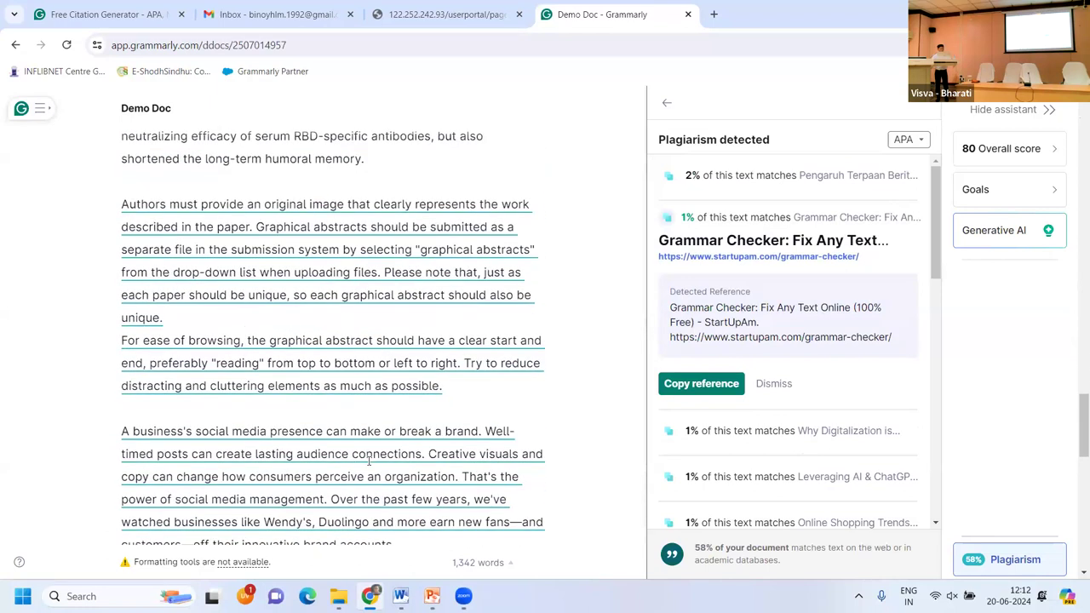
# View the graphical-abstract paragraph's 4% match to Elsevier's graphical abstract guide.
pyautogui.click(121, 204)
pyautogui.moveTo(121, 204); pyautogui.dragTo(455, 386)
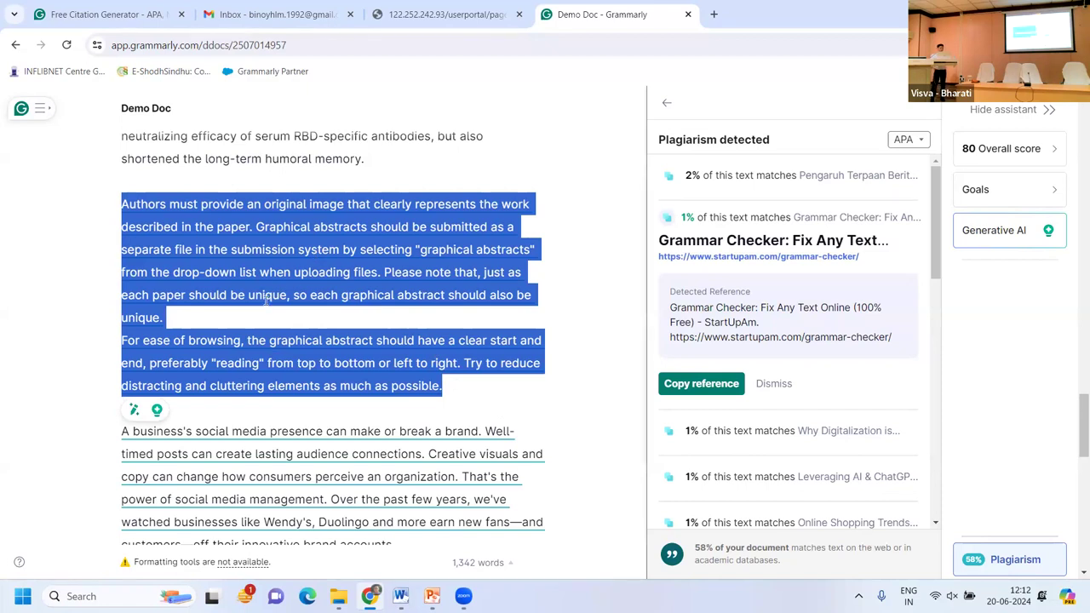
pyautogui.click(337, 205)
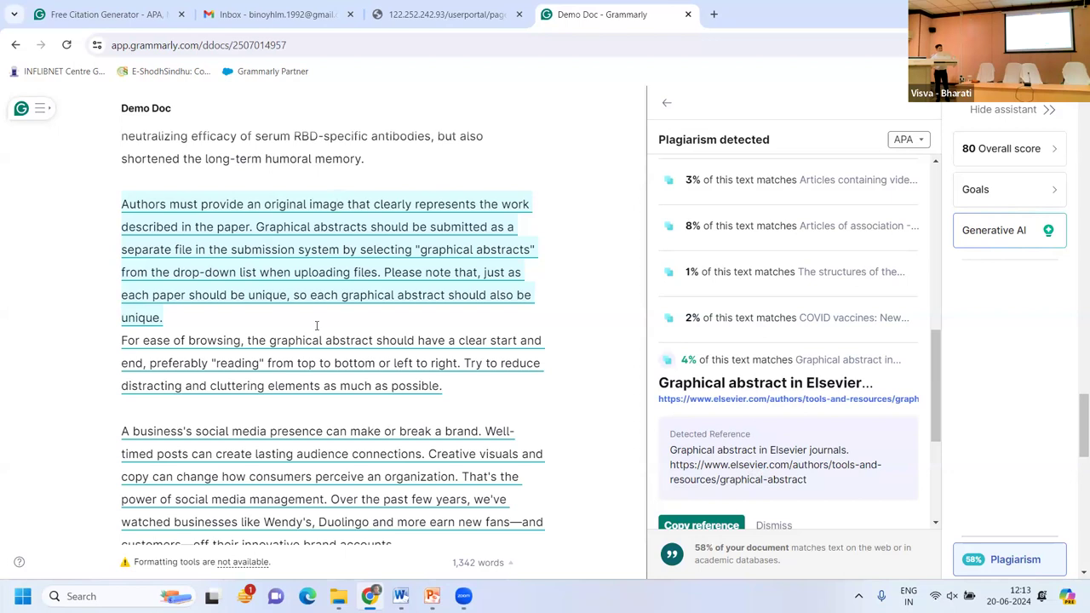
# Open grammarly.com/edu in a new tab and scroll to its footer feature links.
pyautogui.click(714, 16)
pyautogui.write('gr')
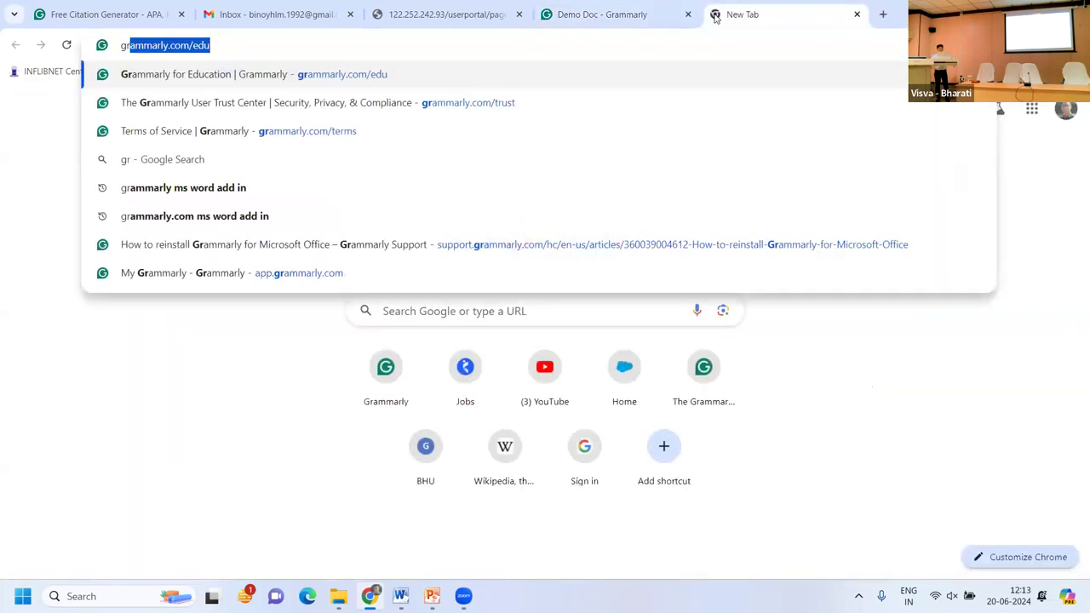
pyautogui.press('Return')
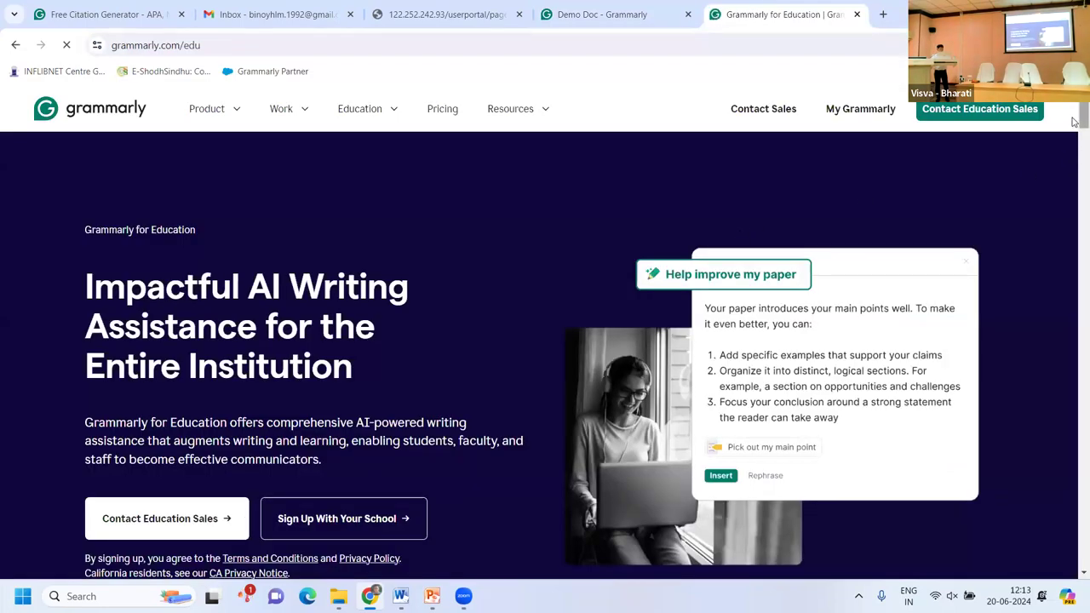
pyautogui.moveTo(1075, 126); pyautogui.dragTo(1075, 579)
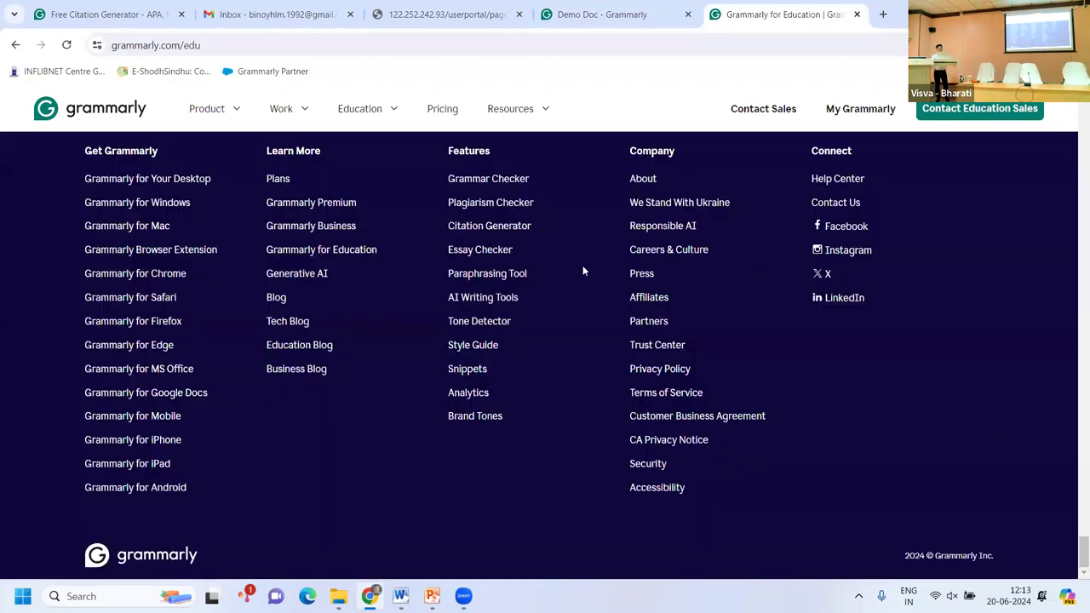
# Open the Citation Generator and keep Book as the source type.
pyautogui.click(481, 235)
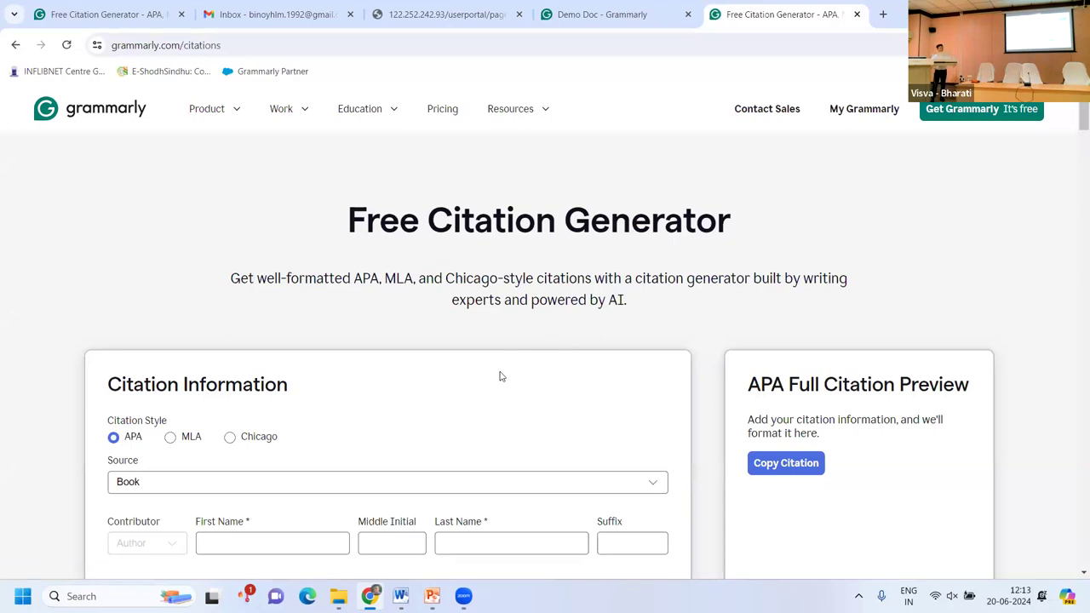
pyautogui.scroll(-1, 500, 376)
pyautogui.scroll(-1, 500, 375)
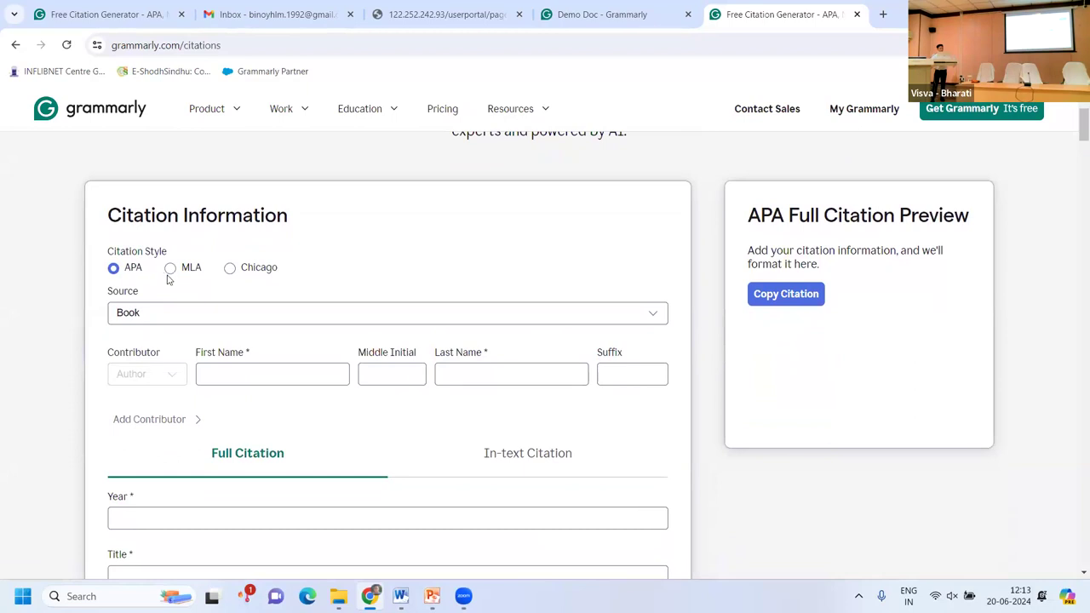
pyautogui.click(256, 314)
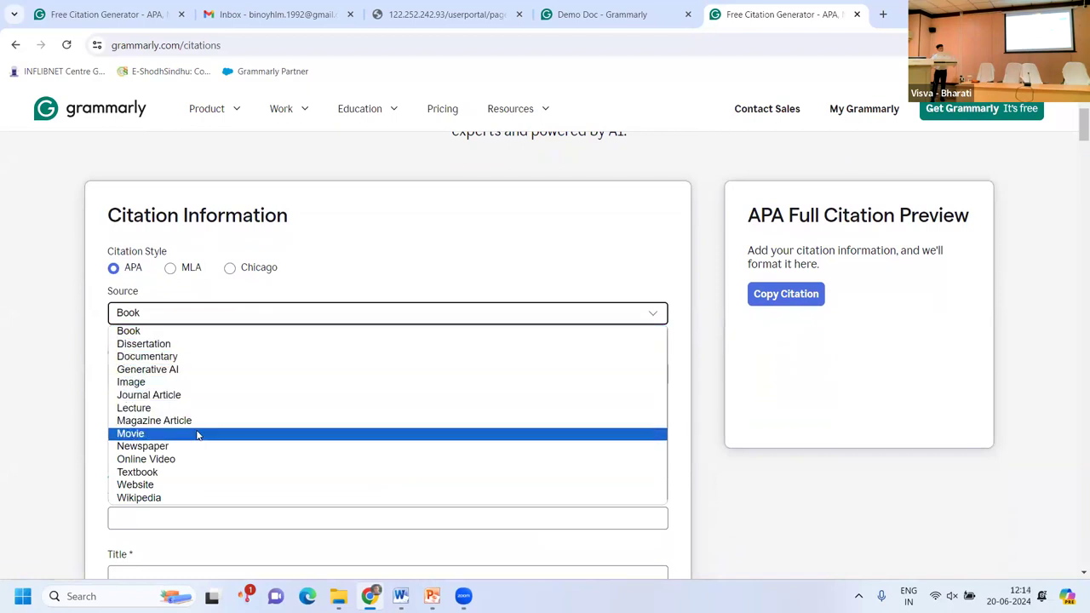
pyautogui.click(327, 281)
pyautogui.scroll(-1, 358, 369)
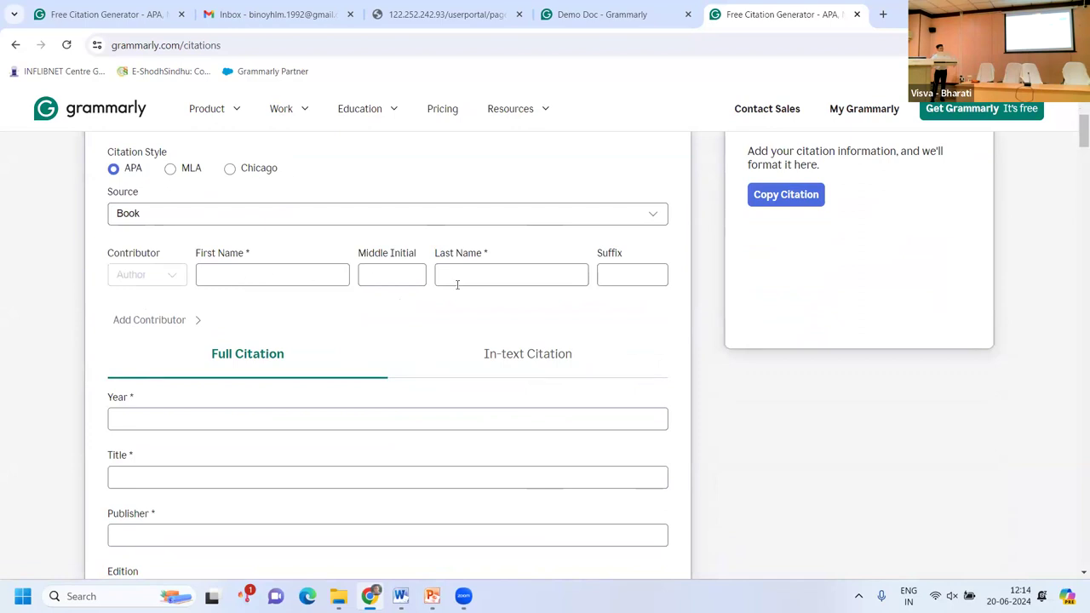
pyautogui.scroll(-2, 513, 469)
pyautogui.scroll(-2, 511, 471)
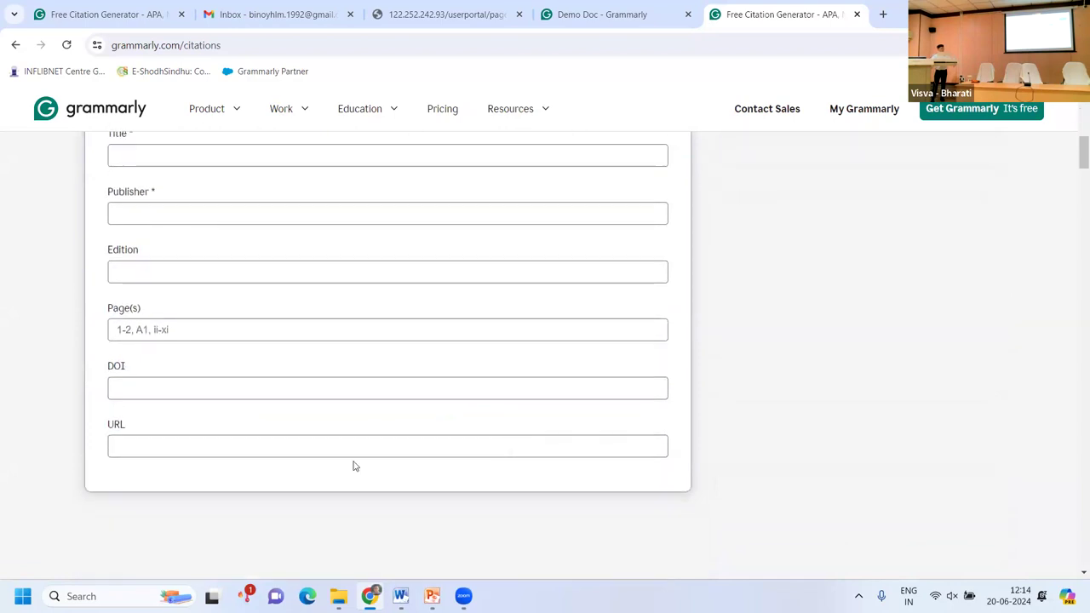
pyautogui.scroll(2, 308, 377)
pyautogui.scroll(1, 308, 377)
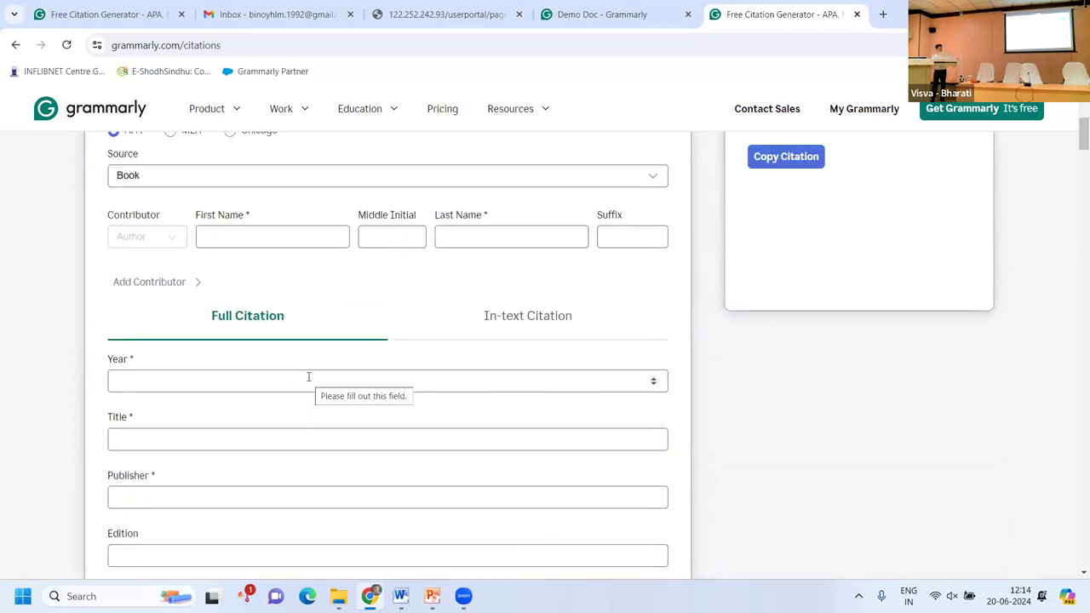
pyautogui.scroll(2, 308, 376)
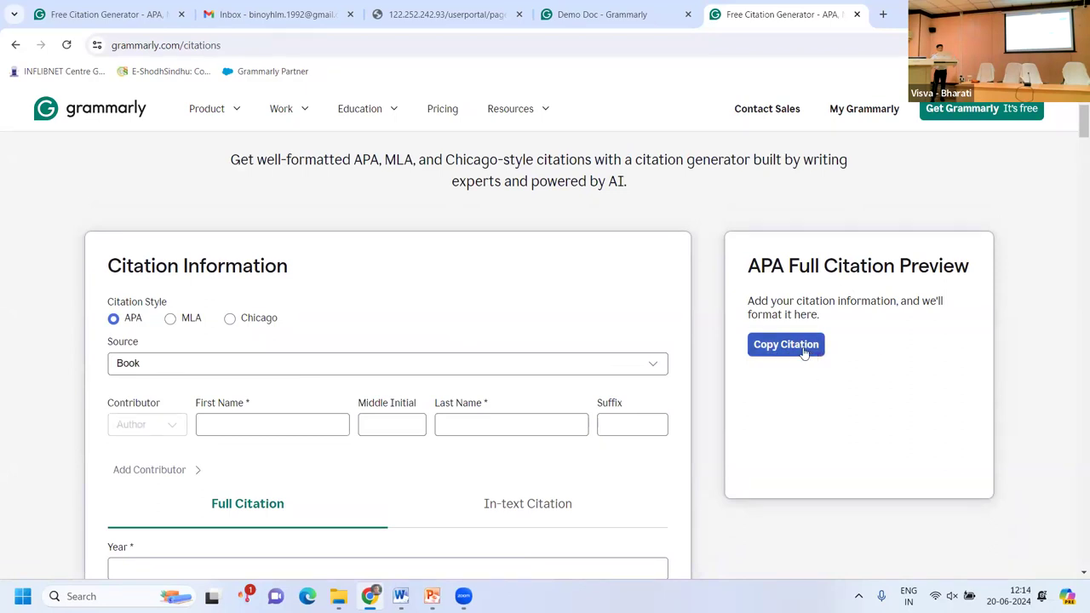
# Switch the book citation form to In-text Citation with Year and Page(s) fields.
pyautogui.click(637, 21)
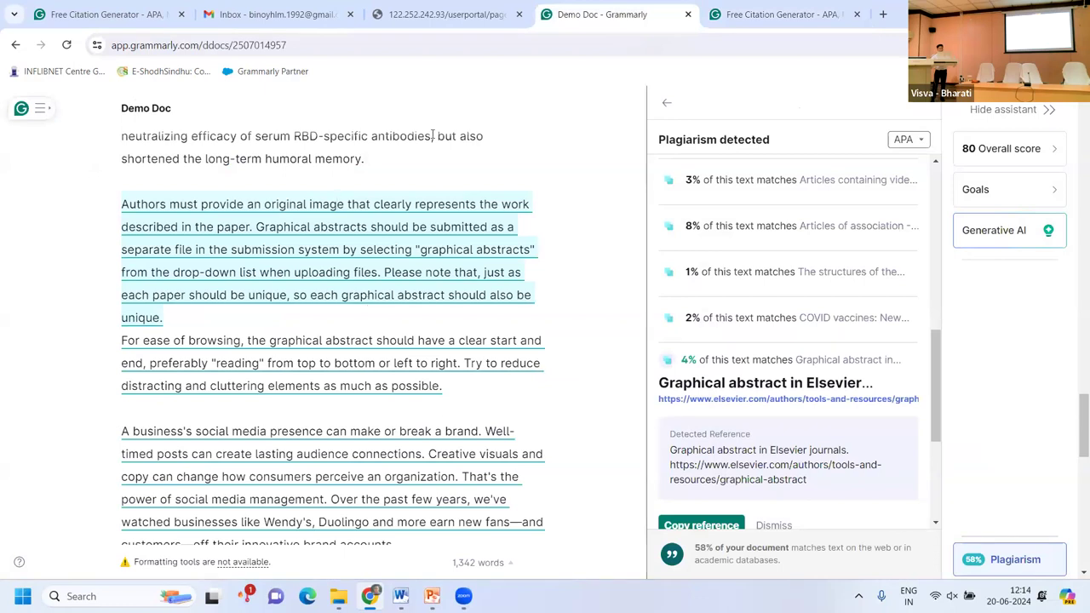
pyautogui.click(775, 15)
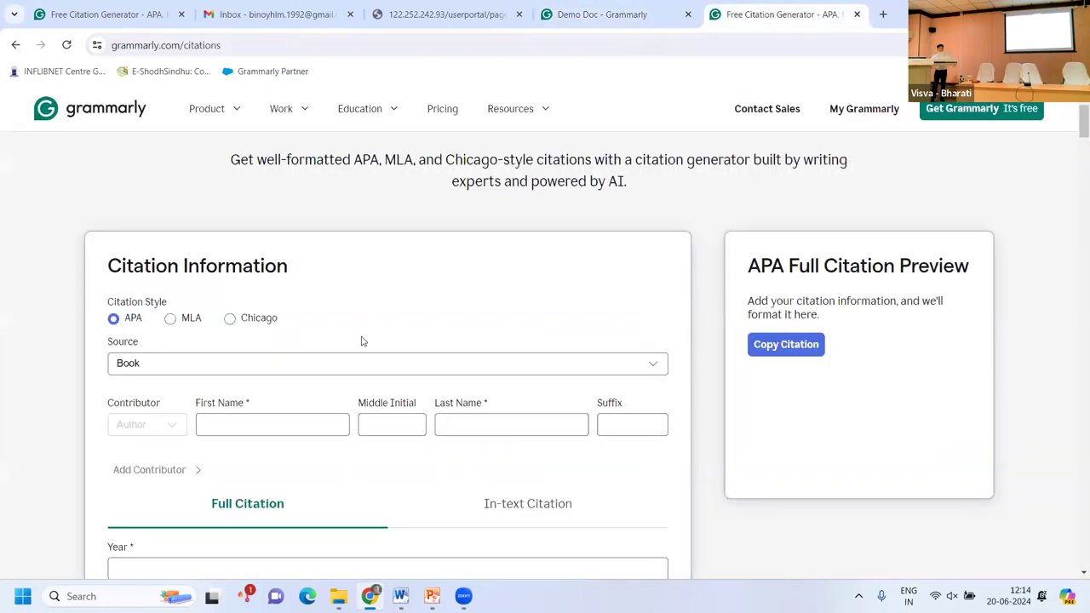
pyautogui.scroll(-3, 362, 341)
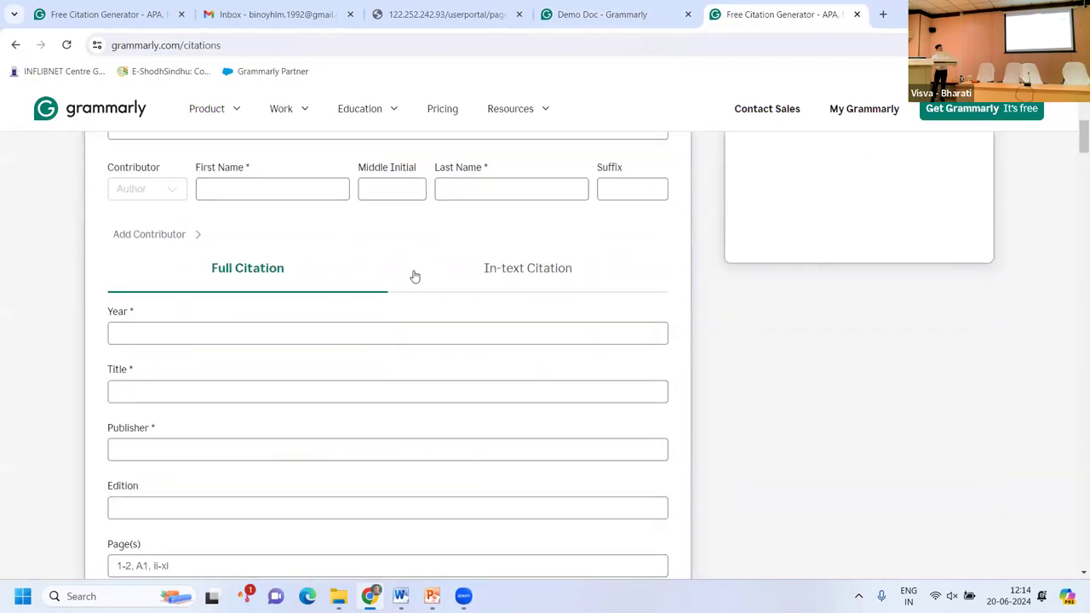
pyautogui.click(524, 271)
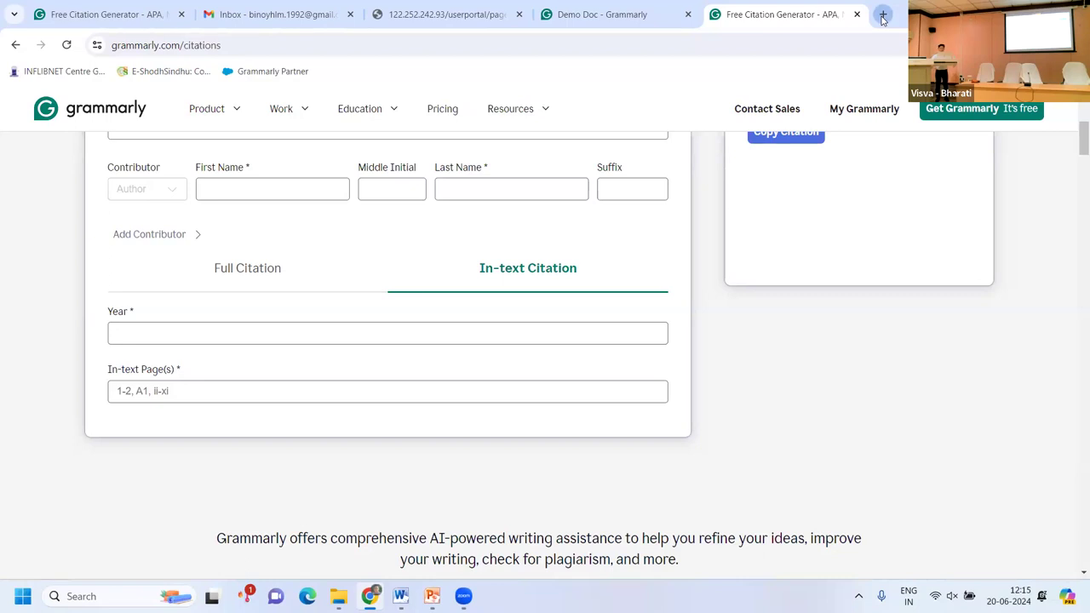
# Load the Wikipedia Main Page in a new tab and generate its citation.
pyautogui.click(883, 17)
pyautogui.write('w')
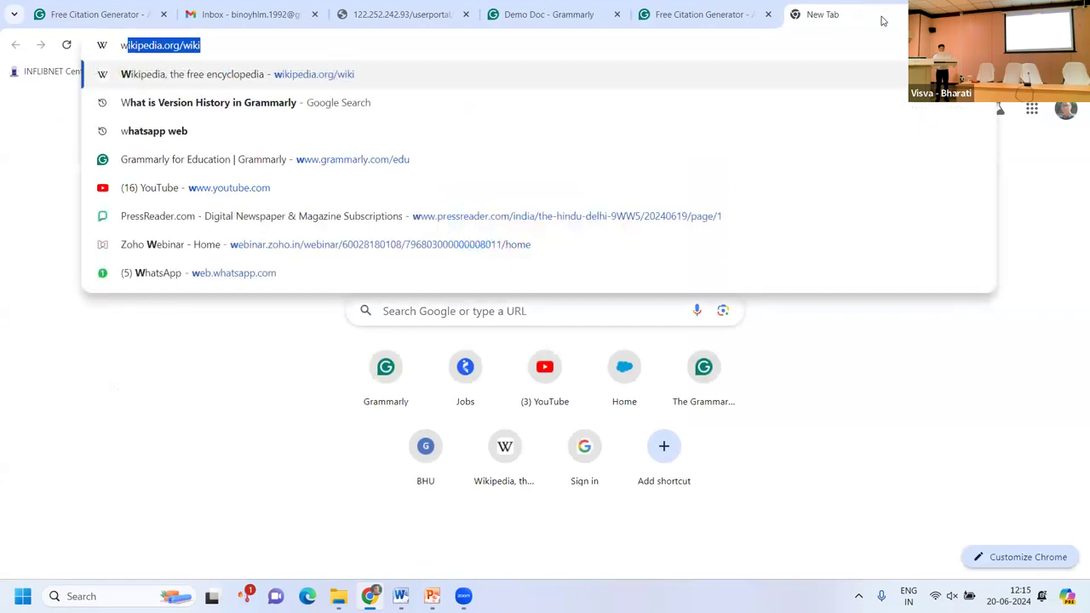
pyautogui.write('iki')
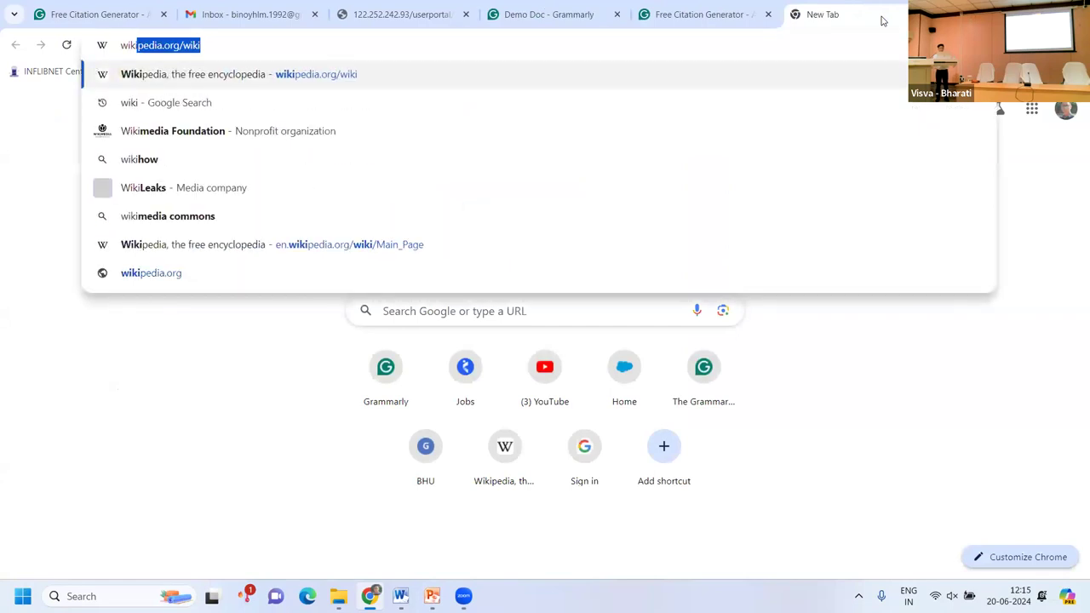
pyautogui.press('Return')
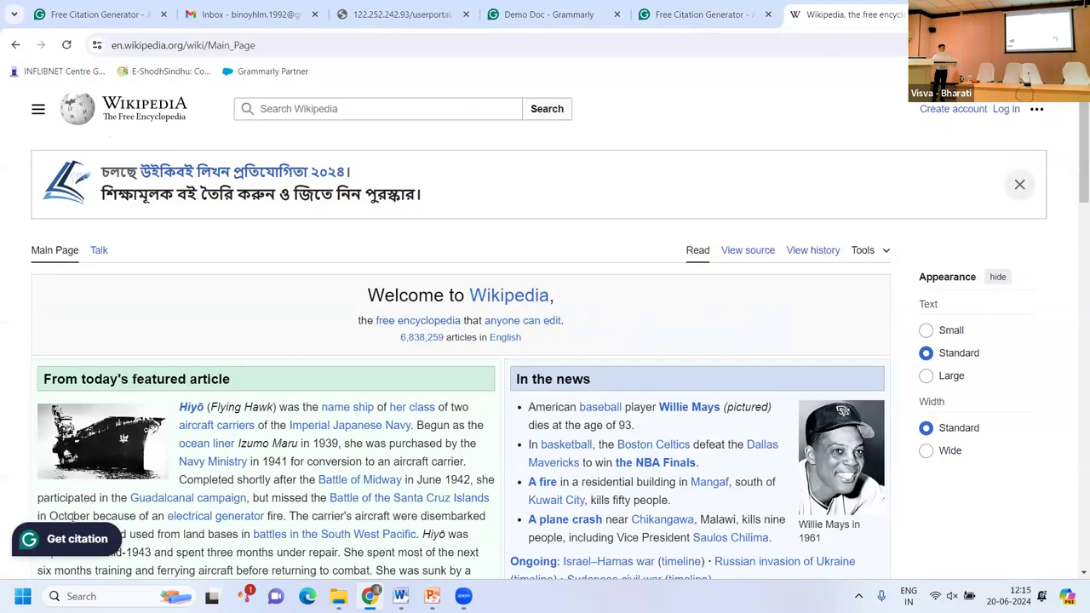
pyautogui.moveTo(58, 547)
pyautogui.scroll(-2, 325, 437)
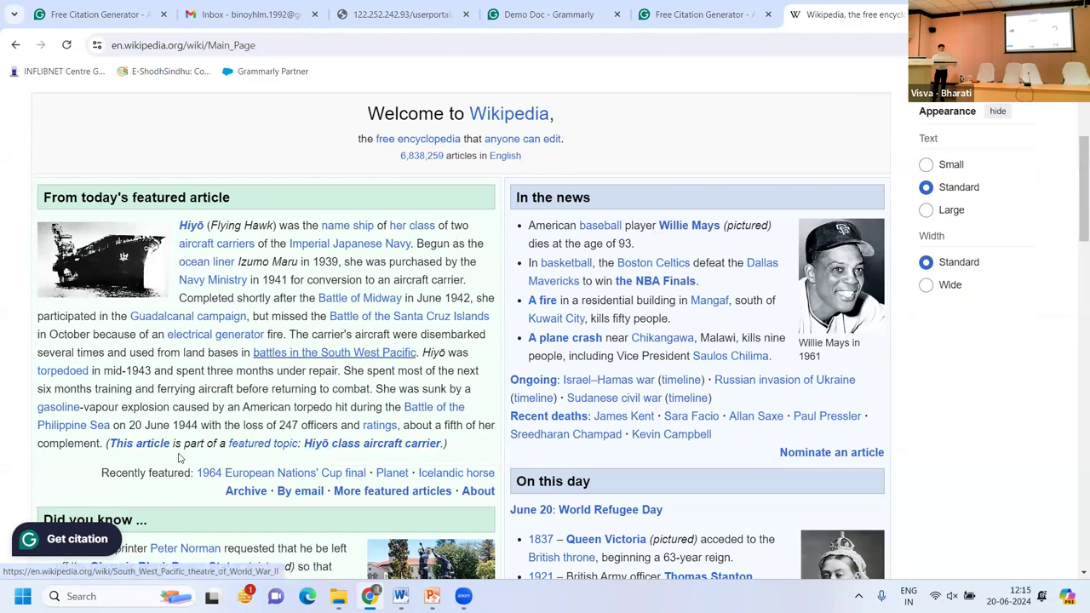
pyautogui.click(77, 539)
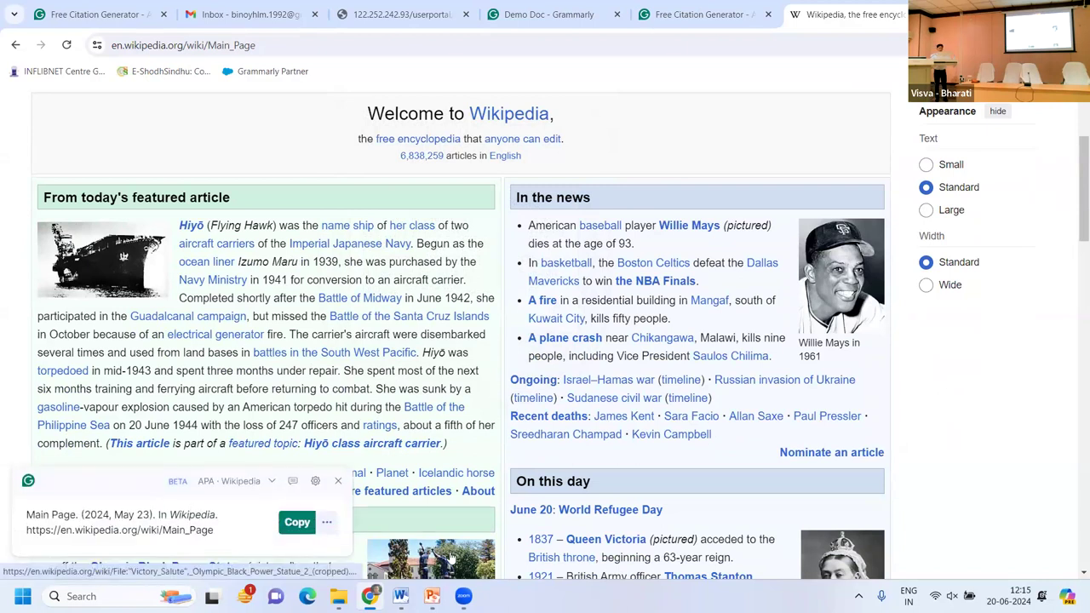
# Regenerate the Wikipedia APA citation, then return to Demo Doc's plagiarism results.
pyautogui.click(526, 18)
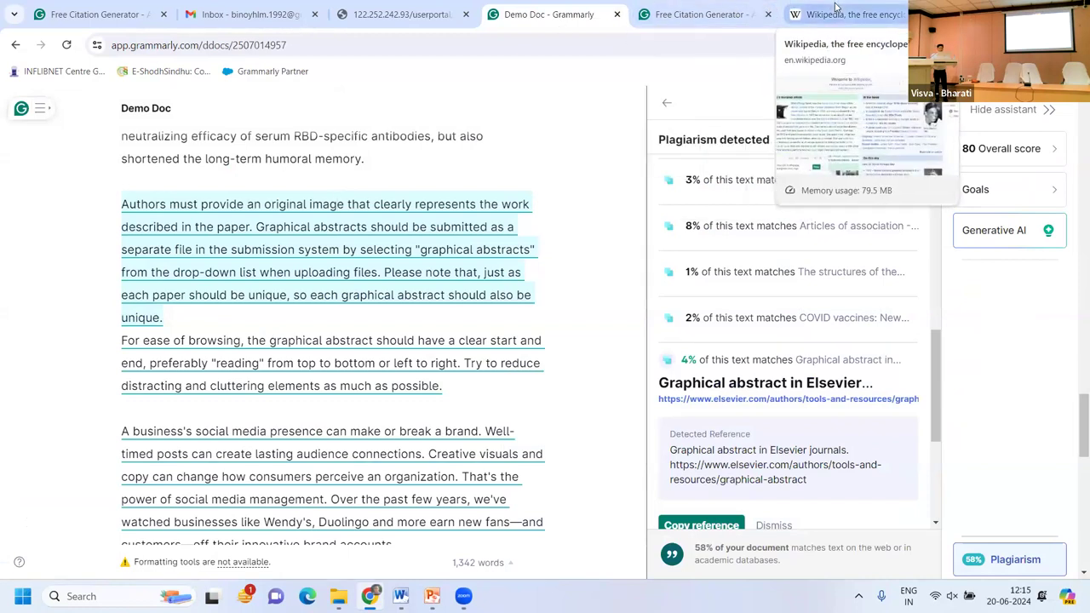
pyautogui.hotkey('ctrl', '6')
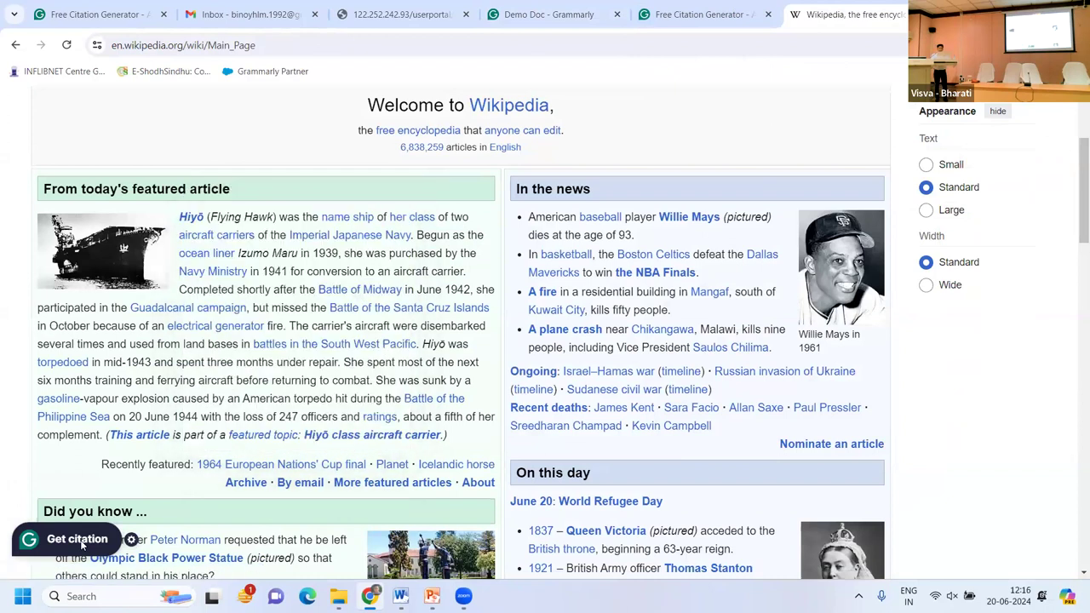
pyautogui.click(119, 538)
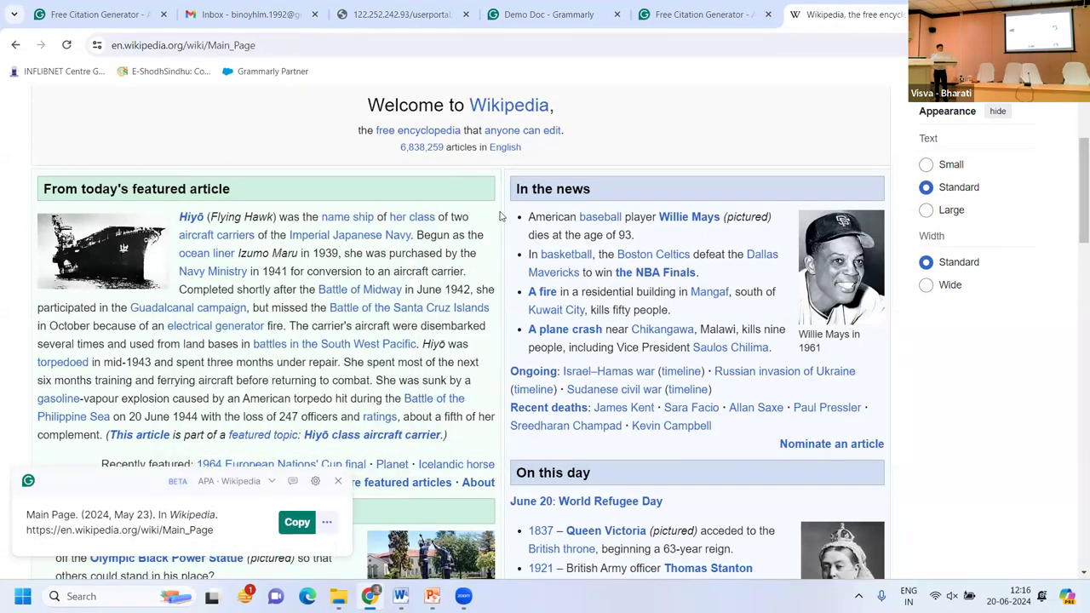
pyautogui.click(526, 26)
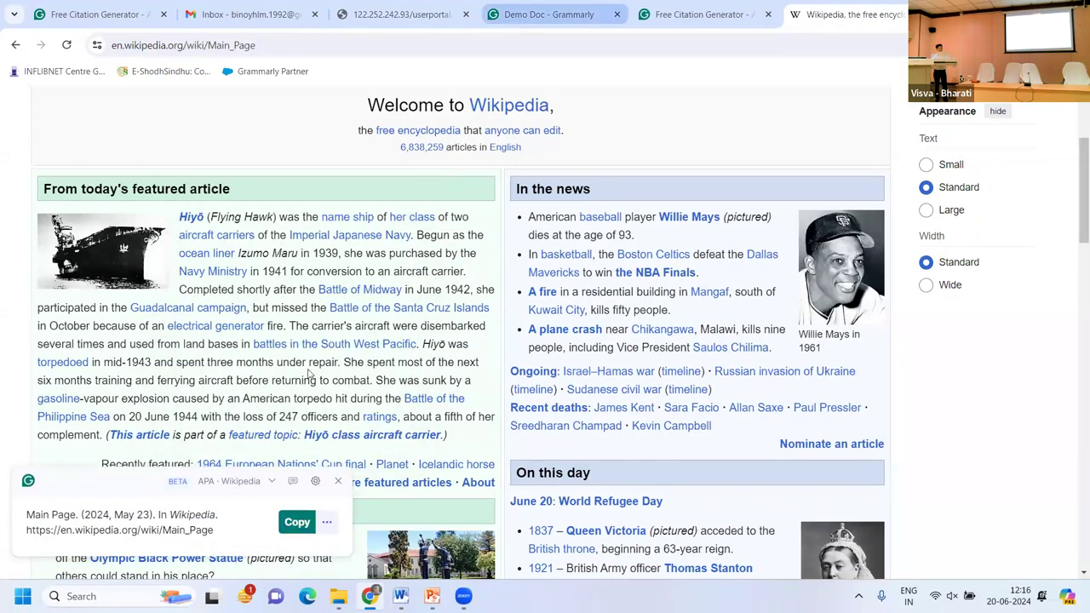
pyautogui.scroll(-5, 309, 373)
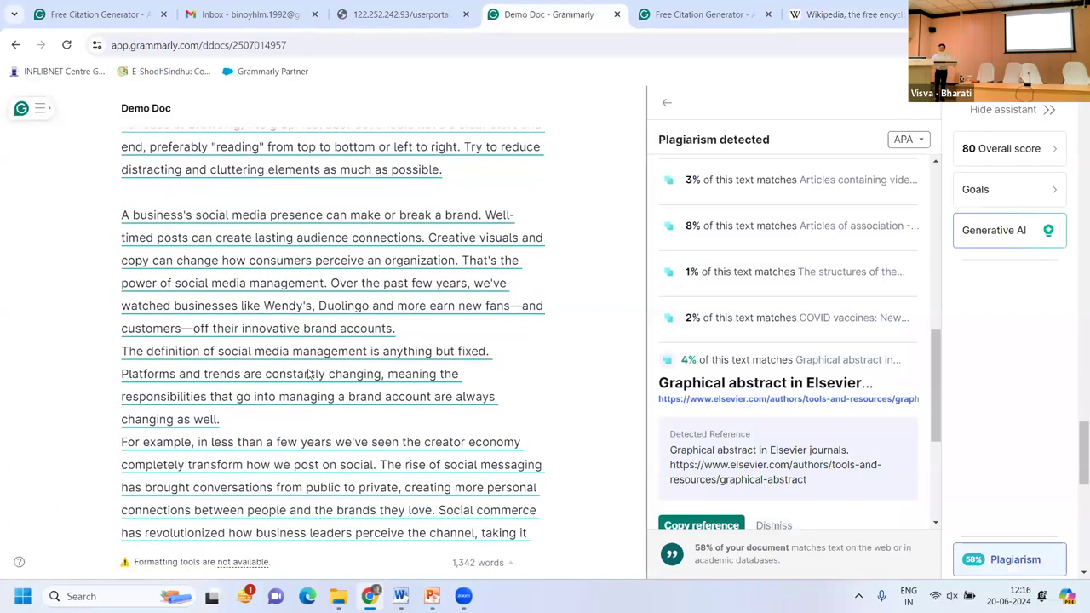
pyautogui.scroll(-1, 309, 374)
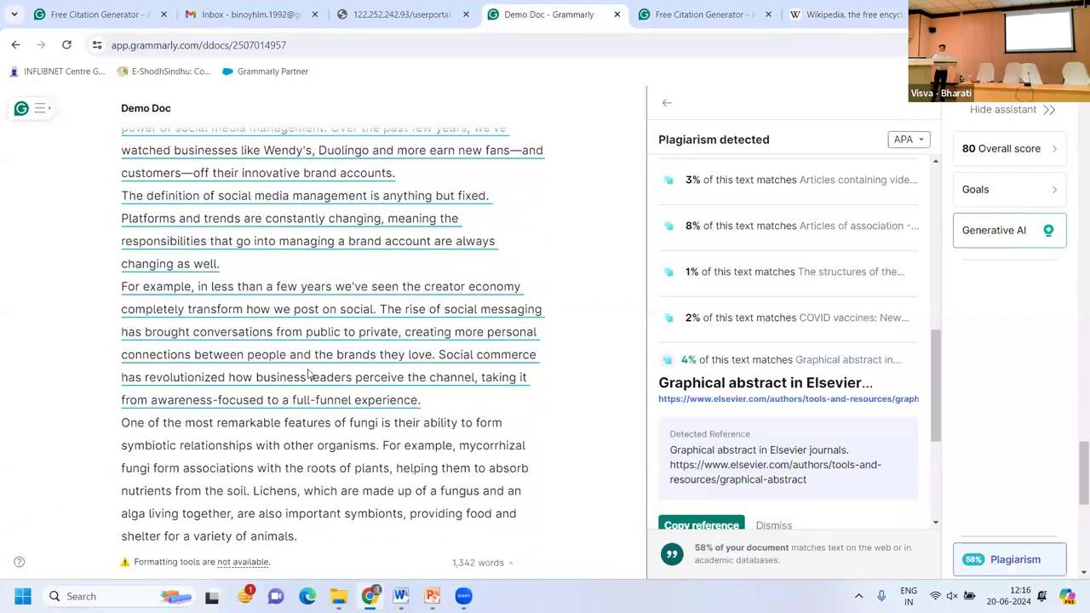
pyautogui.scroll(-1, 309, 375)
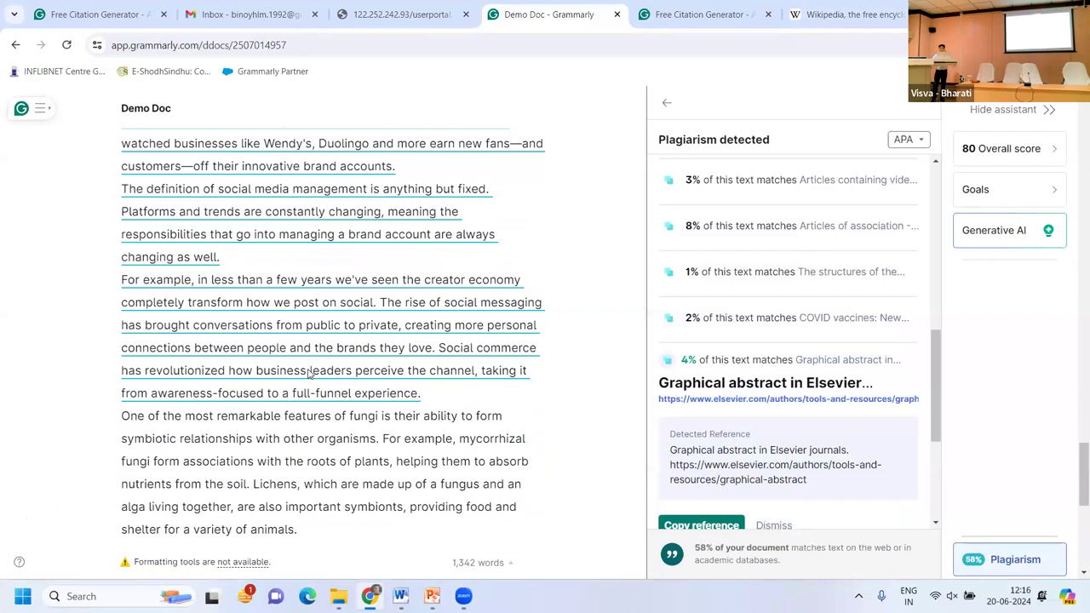